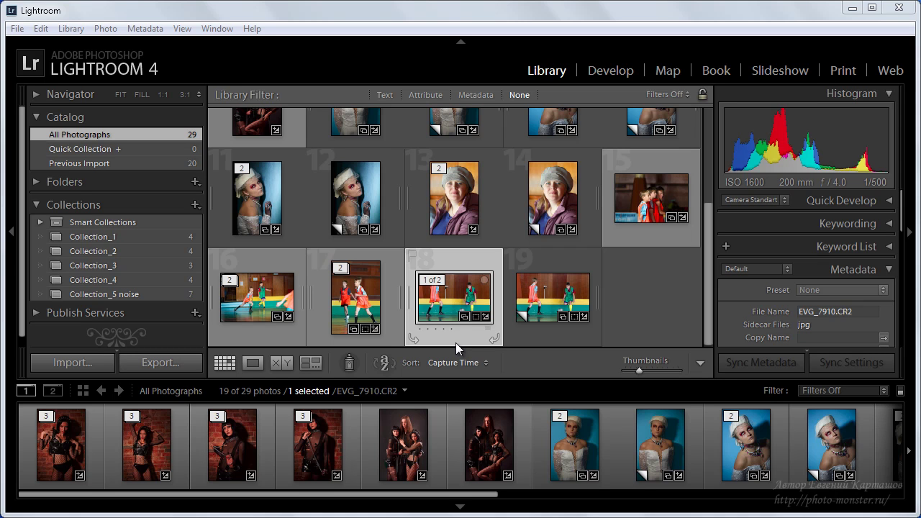
Enter Develop and select the first brick-wall portrait at the start of the filmstrip.
{"action": "key", "text": "d"}
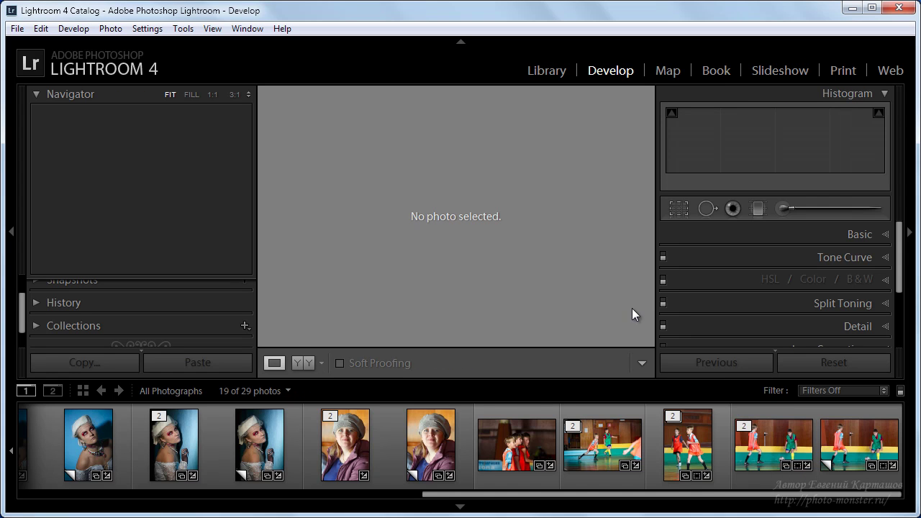
{"action": "scroll", "coordinate": [304, 420], "scroll_direction": "up", "scroll_amount": 3}
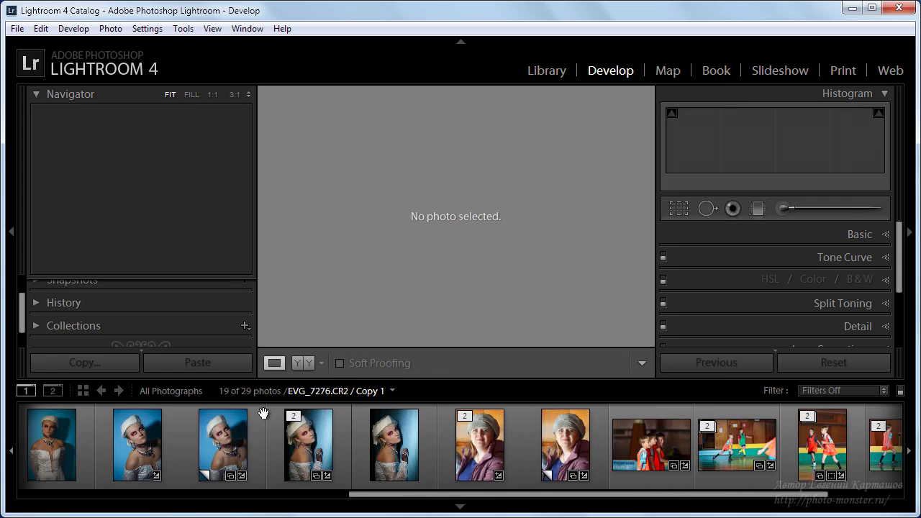
{"action": "scroll", "coordinate": [261, 443], "scroll_direction": "up", "scroll_amount": 2}
{"action": "scroll", "coordinate": [261, 443], "scroll_direction": "up", "scroll_amount": 3}
{"action": "scroll", "coordinate": [262, 445], "scroll_direction": "up", "scroll_amount": 1}
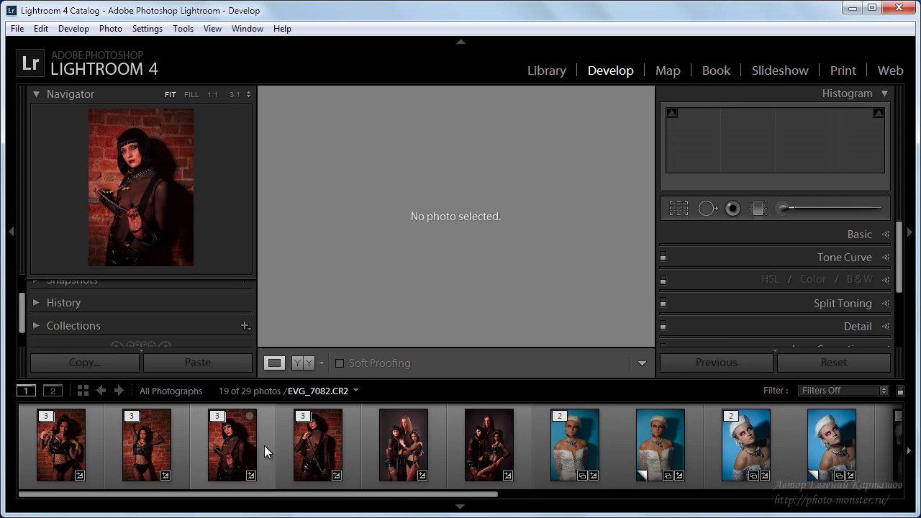
{"action": "left_click", "coordinate": [49, 446]}
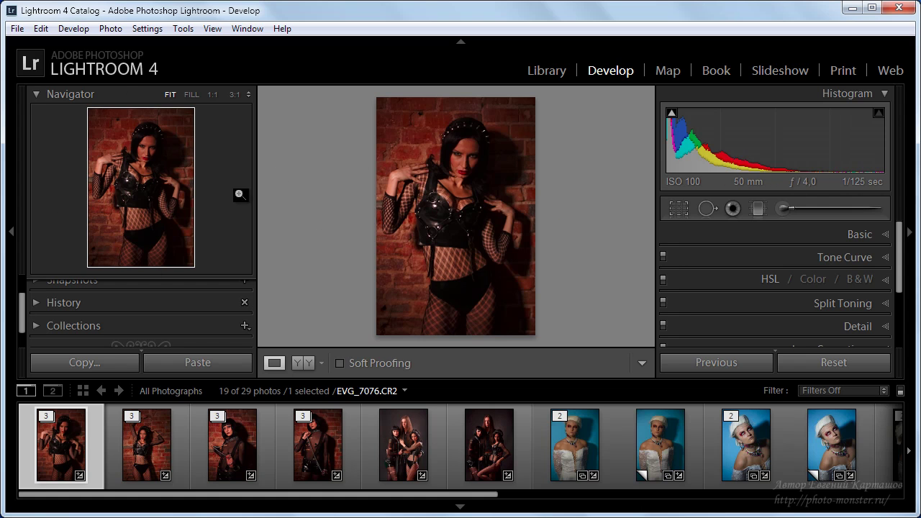
{"action": "left_click", "coordinate": [145, 149]}
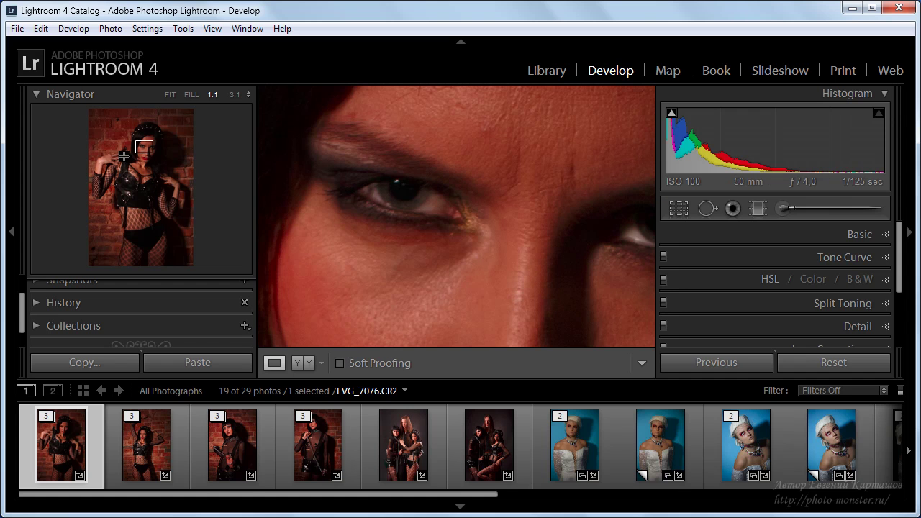
{"action": "mouse_move", "coordinate": [145, 148]}
{"action": "left_mouse_down"}
{"action": "mouse_move", "coordinate": [136, 195]}
{"action": "mouse_move", "coordinate": [136, 148]}
{"action": "mouse_move", "coordinate": [145, 149]}
{"action": "left_mouse_up"}
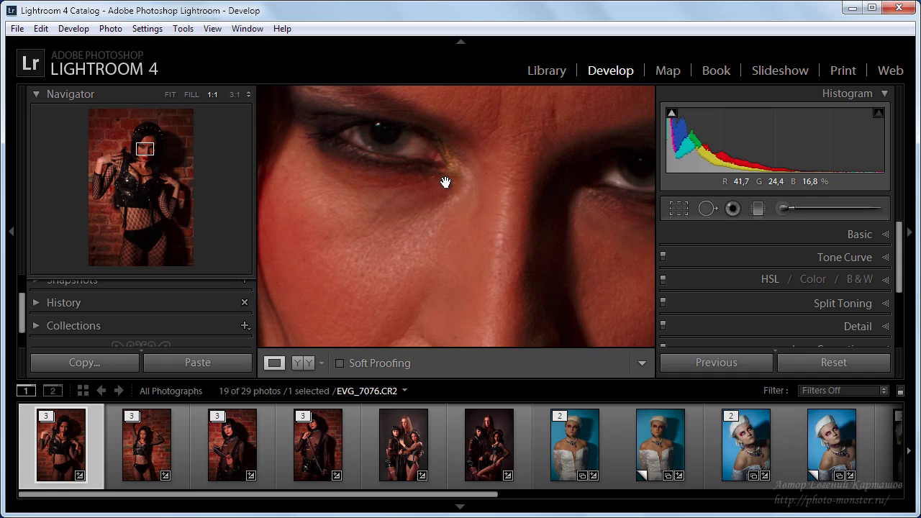
{"action": "left_click_drag", "start_coordinate": [456, 175], "coordinate": [416, 320]}
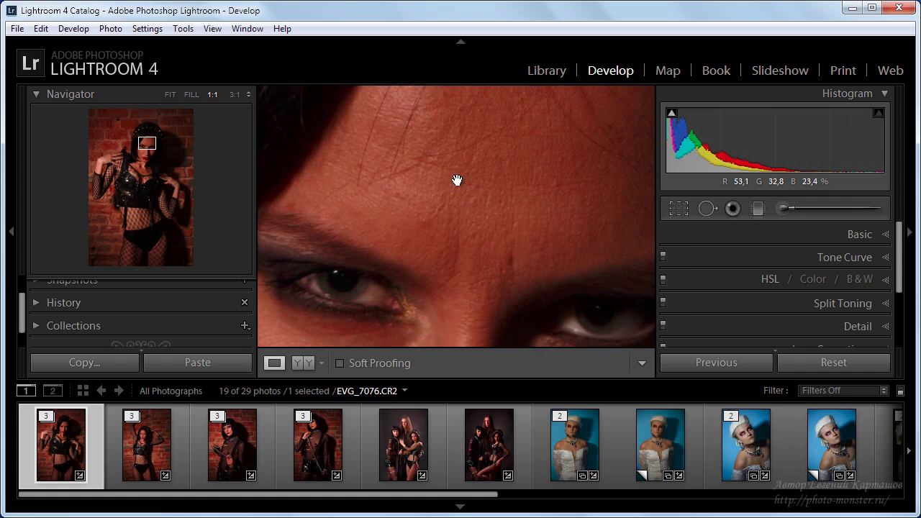
{"action": "left_click_drag", "start_coordinate": [470, 158], "coordinate": [415, 267]}
{"action": "mouse_move", "coordinate": [403, 160]}
{"action": "left_mouse_down"}
{"action": "mouse_move", "coordinate": [393, 185]}
{"action": "mouse_move", "coordinate": [474, 252]}
{"action": "mouse_move", "coordinate": [470, 162]}
{"action": "left_mouse_up"}
{"action": "left_click", "coordinate": [469, 222]}
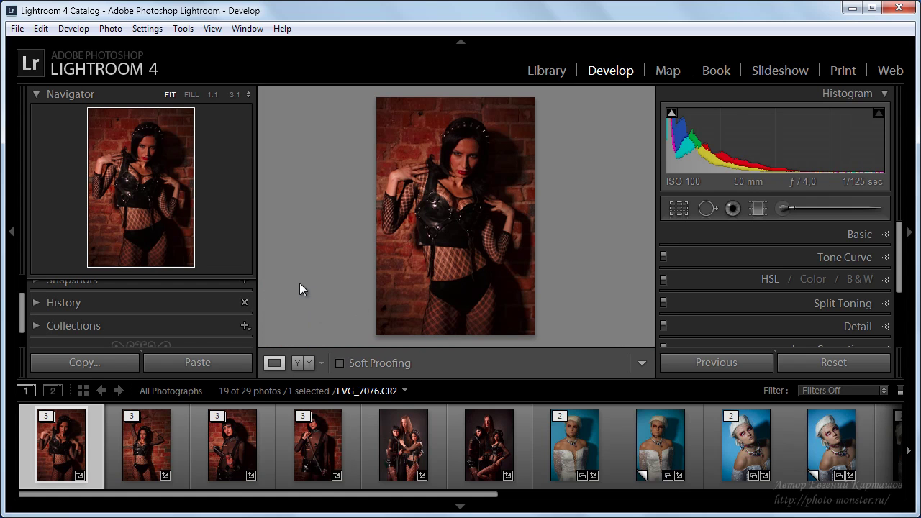
Expand the Presets panel and browse the Lightroom Color Presets without applying any.
{"action": "scroll", "coordinate": [144, 306], "scroll_direction": "down", "scroll_amount": 1}
{"action": "scroll", "coordinate": [108, 313], "scroll_direction": "up", "scroll_amount": 2}
{"action": "scroll", "coordinate": [106, 317], "scroll_direction": "up", "scroll_amount": 1}
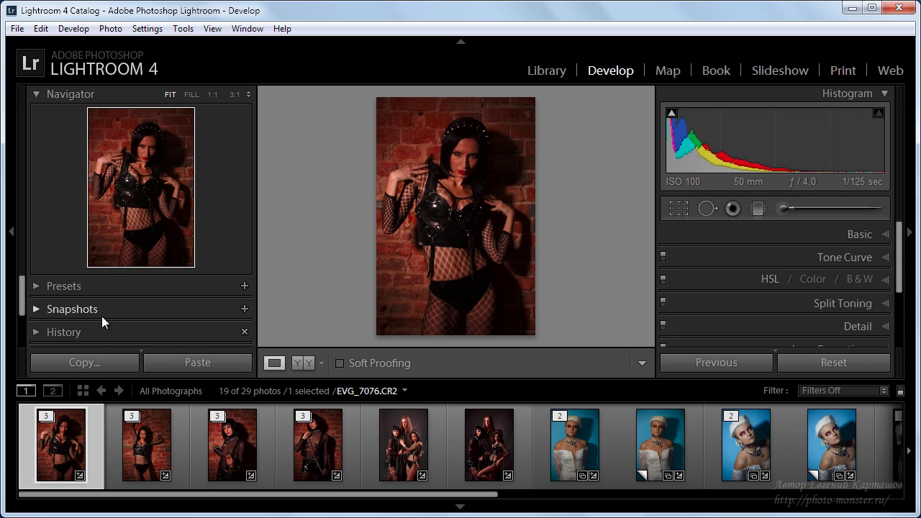
{"action": "left_click", "coordinate": [37, 286]}
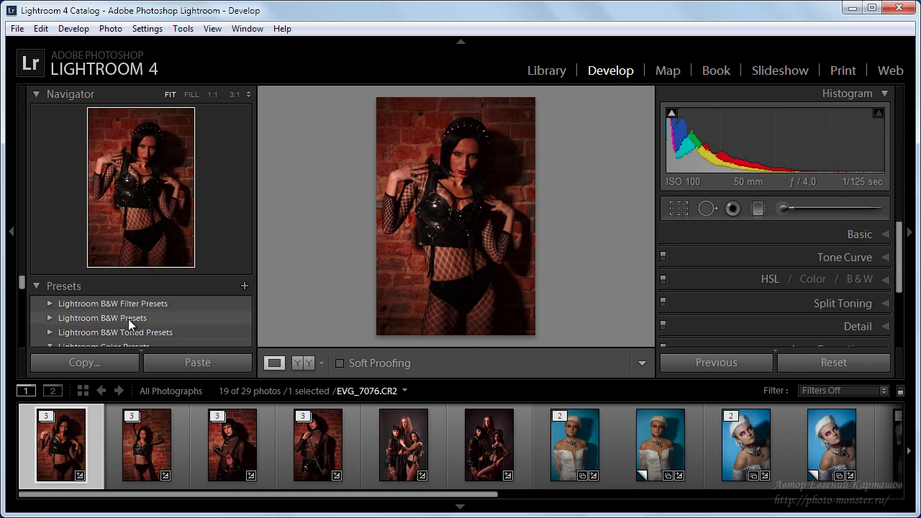
{"action": "scroll", "coordinate": [128, 319], "scroll_direction": "down", "scroll_amount": 1}
{"action": "scroll", "coordinate": [116, 310], "scroll_direction": "down", "scroll_amount": 1}
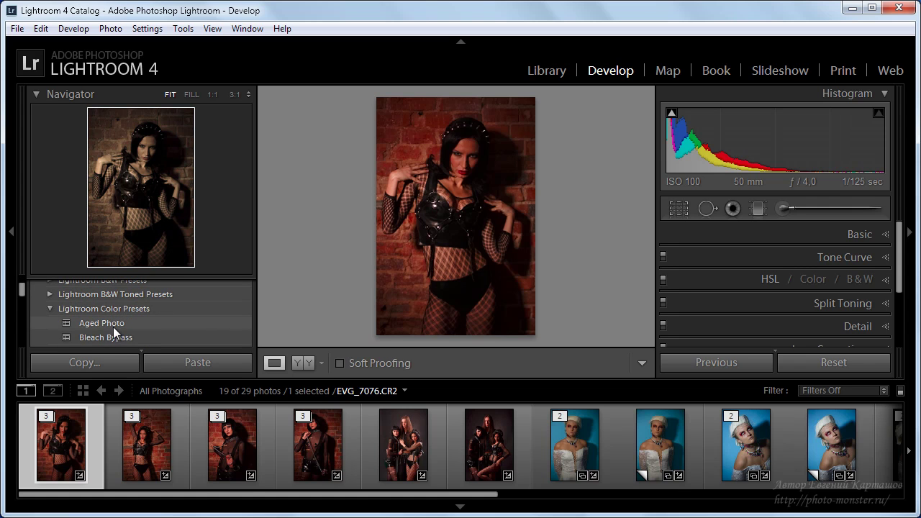
{"action": "scroll", "coordinate": [113, 328], "scroll_direction": "down", "scroll_amount": 1}
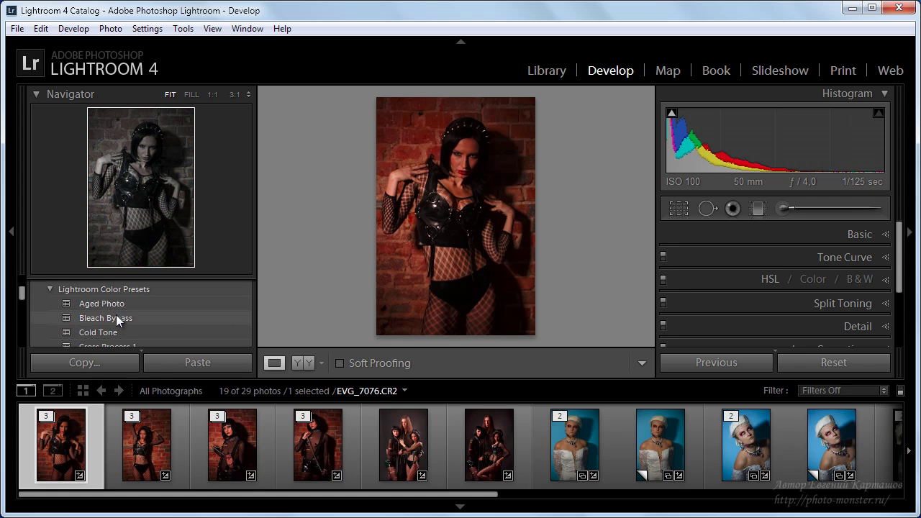
{"action": "scroll", "coordinate": [115, 317], "scroll_direction": "down", "scroll_amount": 2}
{"action": "scroll", "coordinate": [114, 321], "scroll_direction": "down", "scroll_amount": 1}
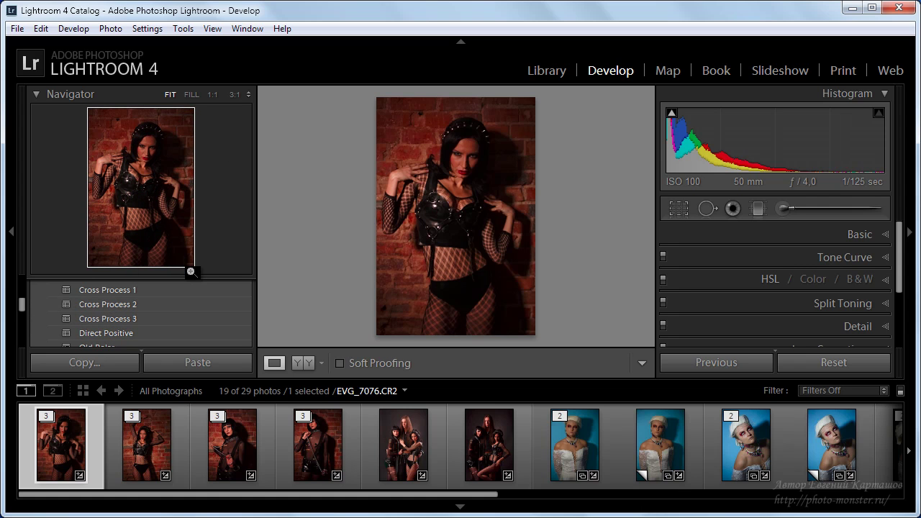
Collapse the Navigator and Presets panels.
{"action": "scroll", "coordinate": [174, 303], "scroll_direction": "up", "scroll_amount": 5}
{"action": "scroll", "coordinate": [72, 298], "scroll_direction": "up", "scroll_amount": 5}
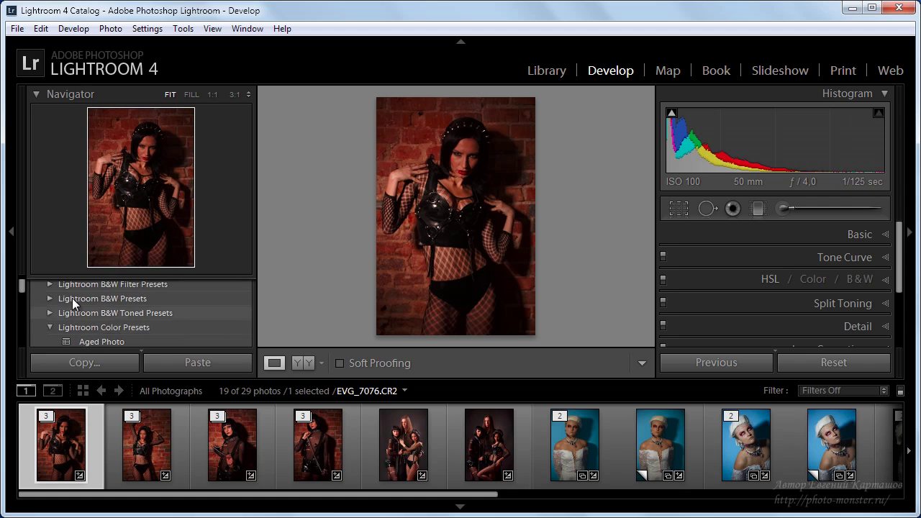
{"action": "left_click", "coordinate": [34, 93]}
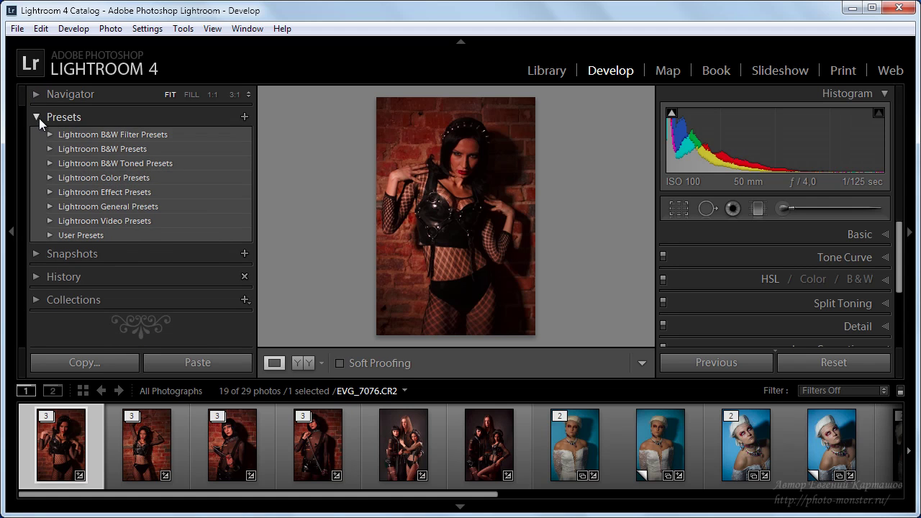
{"action": "left_click", "coordinate": [37, 115]}
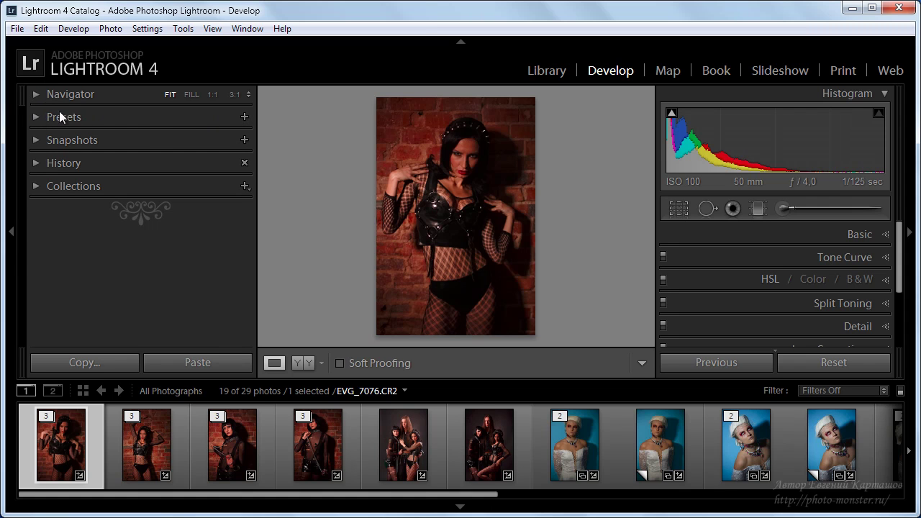
With Snapshots and Basic expanded and the filmstrip hidden, raise Exposure to +1.00.
{"action": "left_click", "coordinate": [35, 140]}
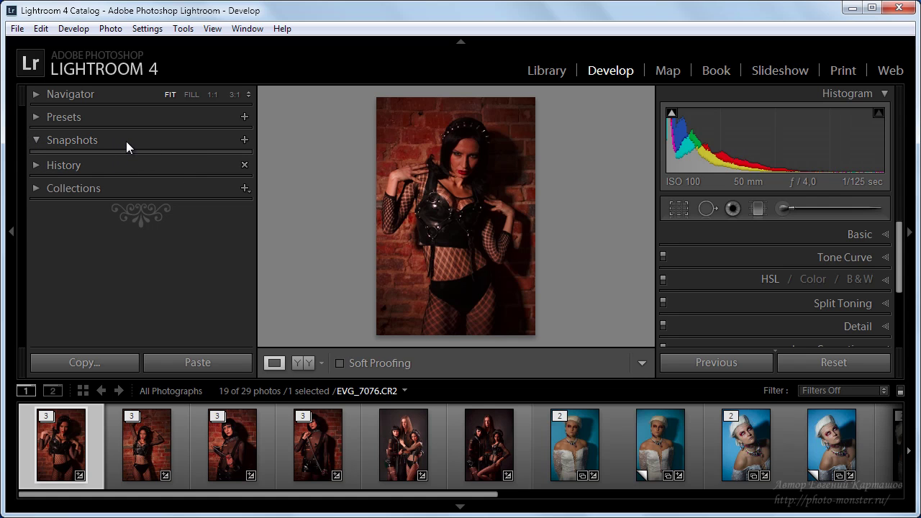
{"action": "left_click", "coordinate": [884, 239]}
{"action": "left_click", "coordinate": [461, 506]}
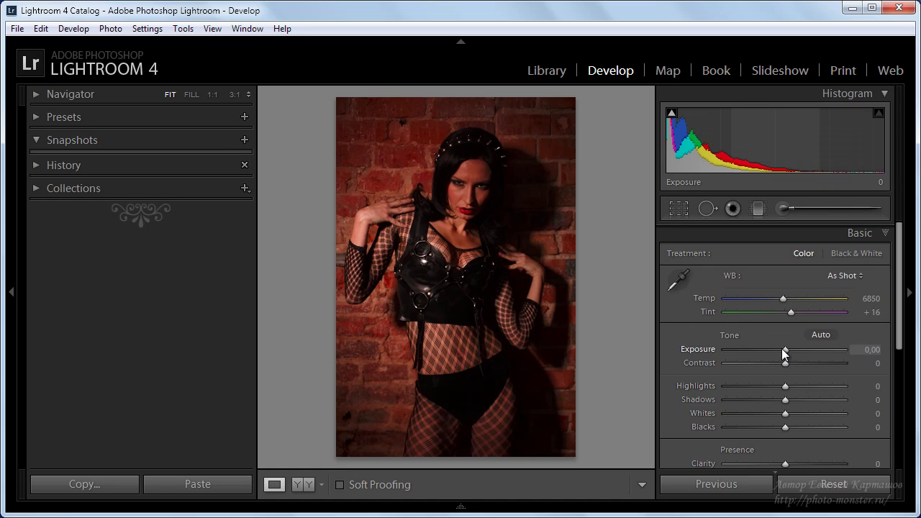
{"action": "left_click_drag", "start_coordinate": [786, 348], "coordinate": [798, 346]}
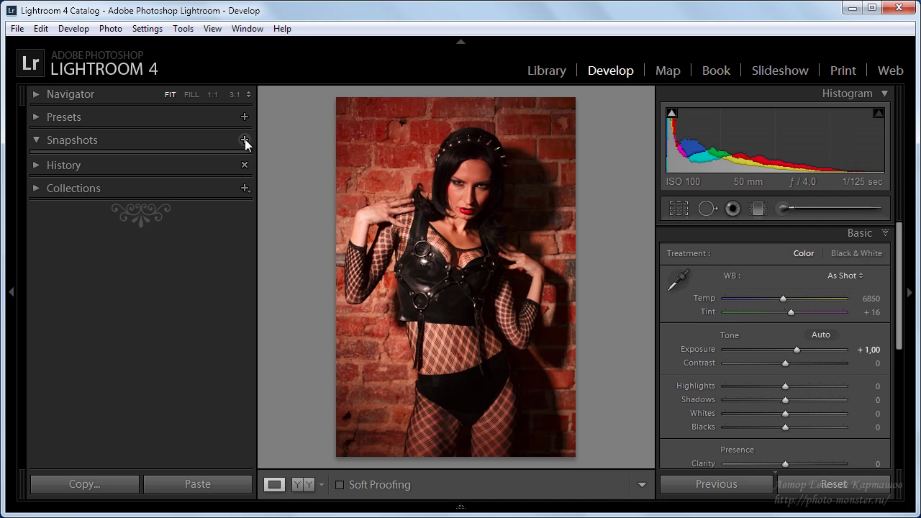
Save an 'exp +1' snapshot, reset the photo, then restore it from that snapshot.
{"action": "left_click", "coordinate": [245, 141]}
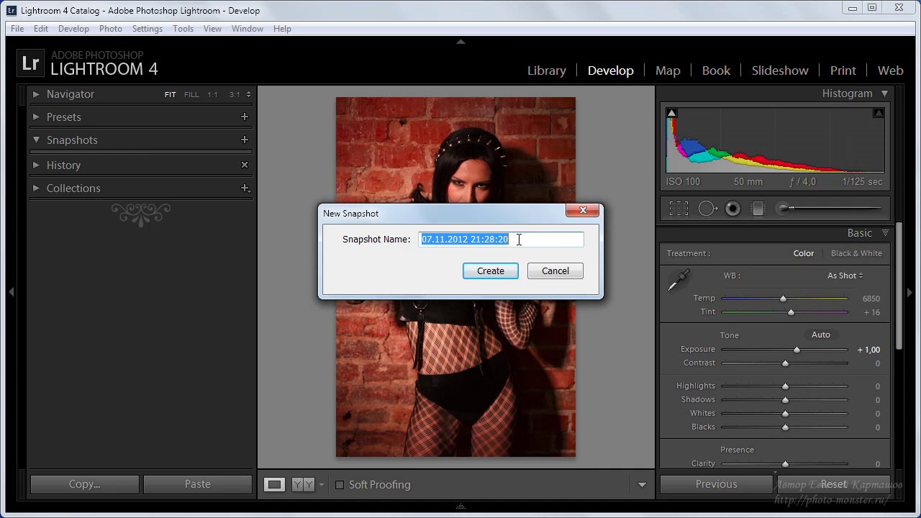
{"action": "type", "text": "exp +1"}
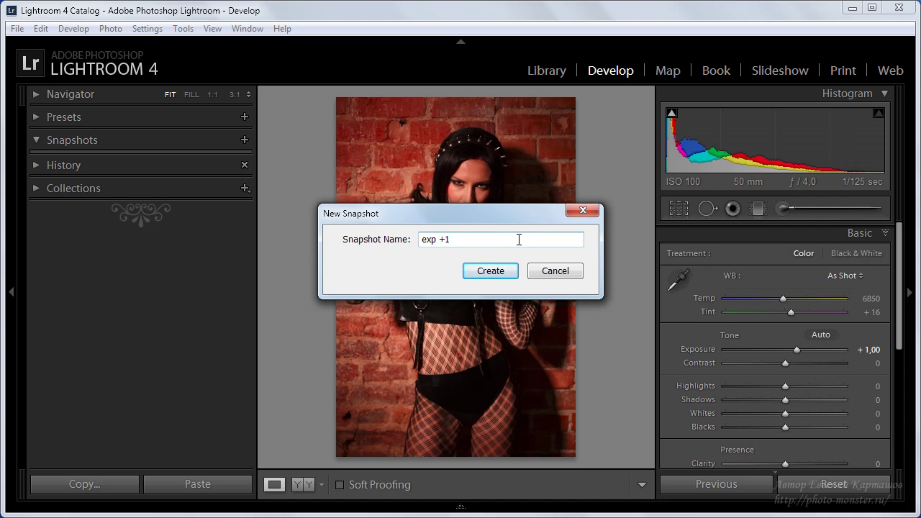
{"action": "key", "text": "Return"}
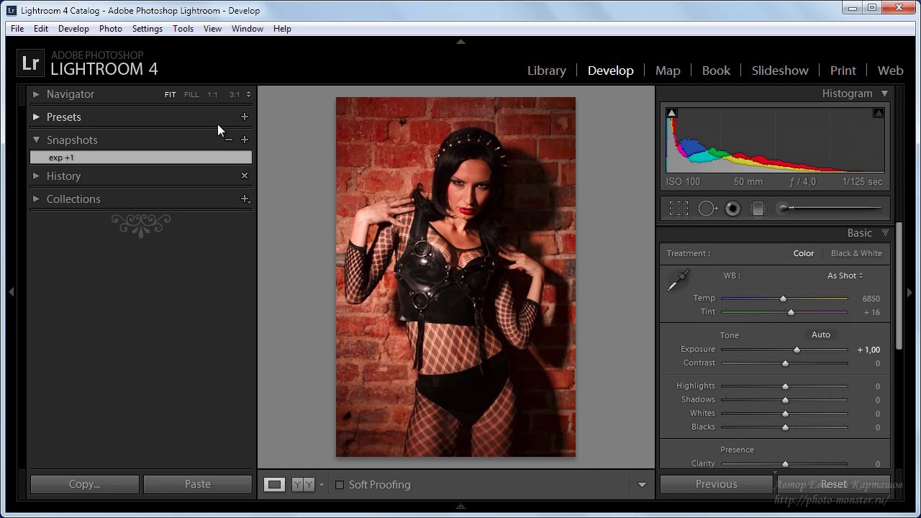
{"action": "left_click", "coordinate": [832, 489]}
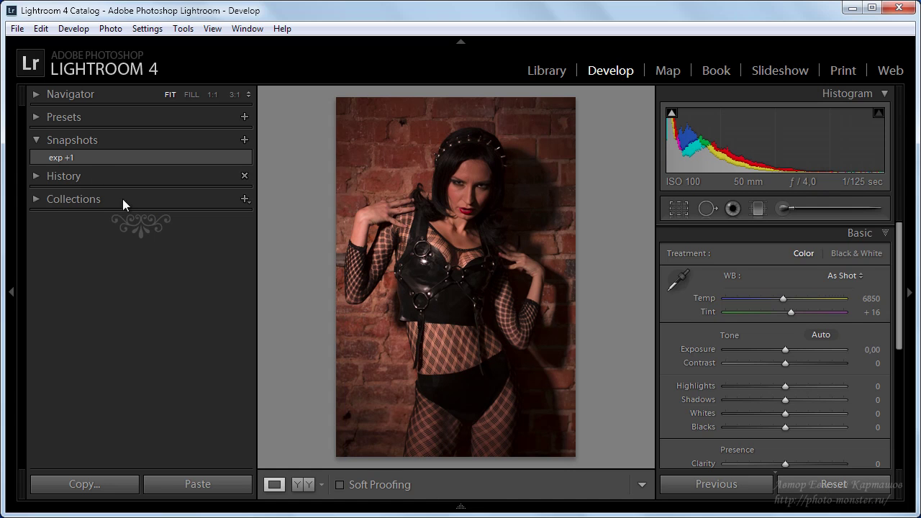
{"action": "left_click", "coordinate": [89, 155]}
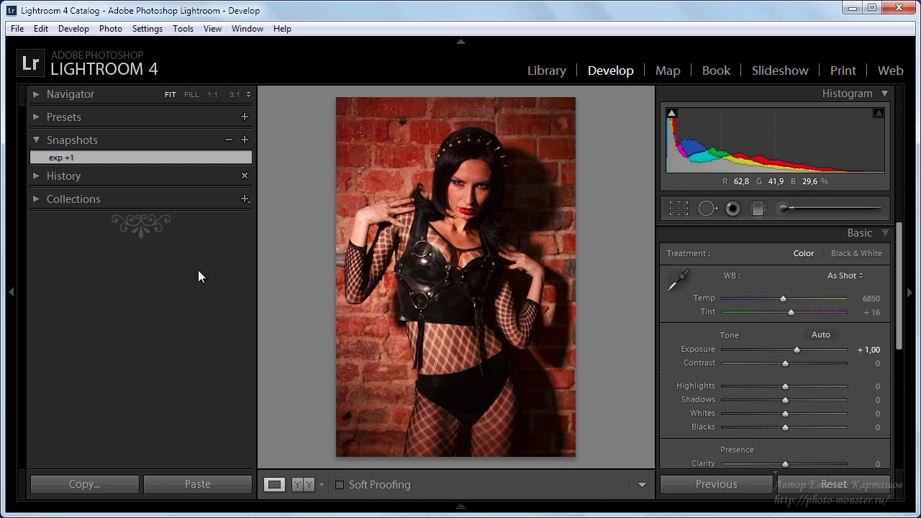
Alt-reset the Basic tone group so Exposure returns to 0.00.
{"action": "left_click", "coordinate": [35, 174]}
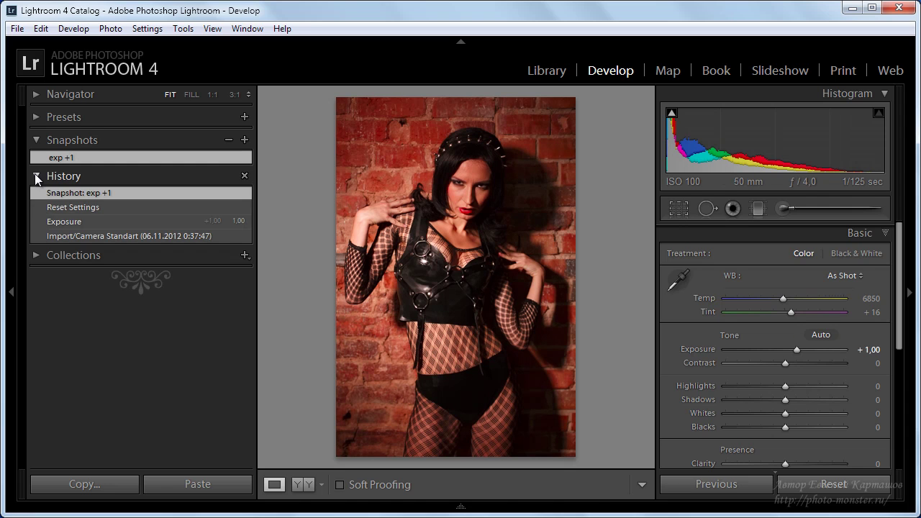
{"action": "left_click", "coordinate": [35, 174]}
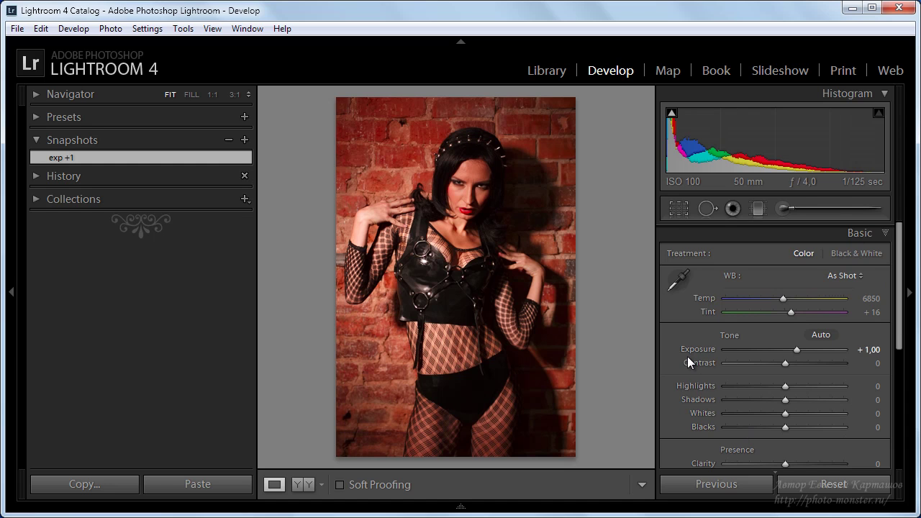
{"action": "scroll", "coordinate": [689, 358], "scroll_direction": "down", "scroll_amount": 1}
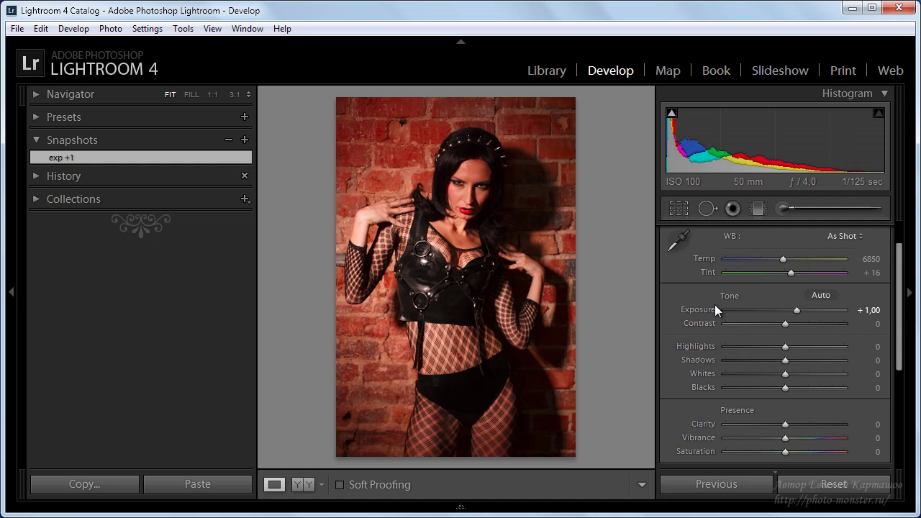
{"action": "scroll", "coordinate": [714, 304], "scroll_direction": "up", "scroll_amount": 1}
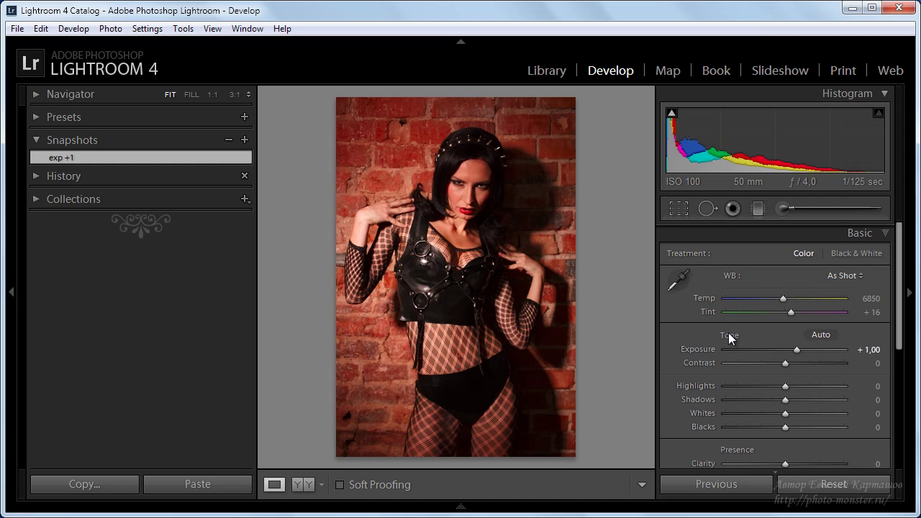
{"action": "key", "text": "alt"}
{"action": "key", "text": "alt"}
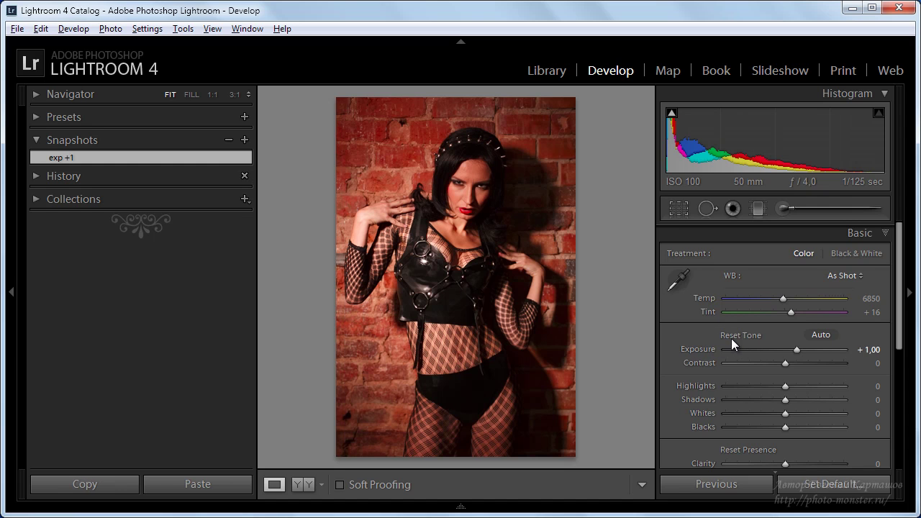
{"action": "left_click", "coordinate": [729, 337]}
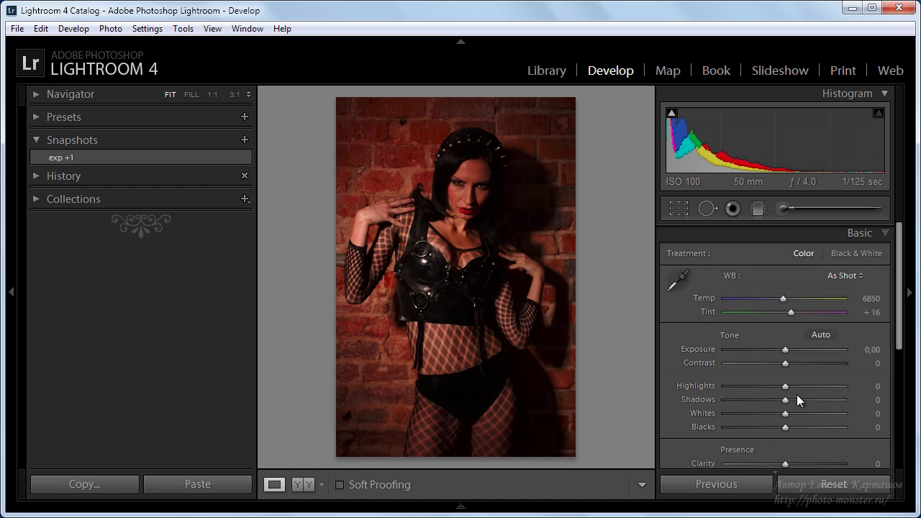
Raise Exposure to +1.00, then Alt-reset Presence to zero Clarity and Vibrance.
{"action": "scroll", "coordinate": [796, 395], "scroll_direction": "down", "scroll_amount": 2}
{"action": "mouse_move", "coordinate": [785, 385]}
{"action": "left_mouse_down"}
{"action": "mouse_move", "coordinate": [798, 385]}
{"action": "mouse_move", "coordinate": [803, 398]}
{"action": "left_mouse_up"}
{"action": "left_click_drag", "start_coordinate": [785, 270], "coordinate": [796, 270]}
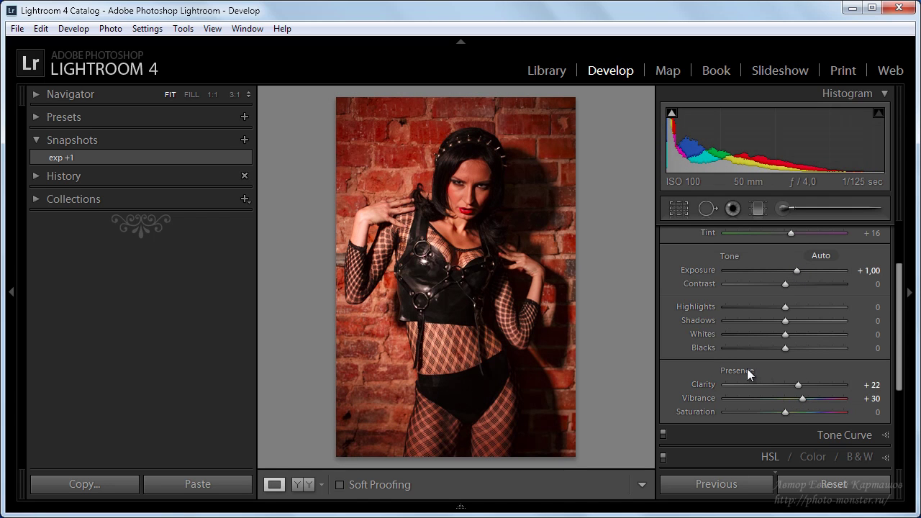
{"action": "key", "text": "alt"}
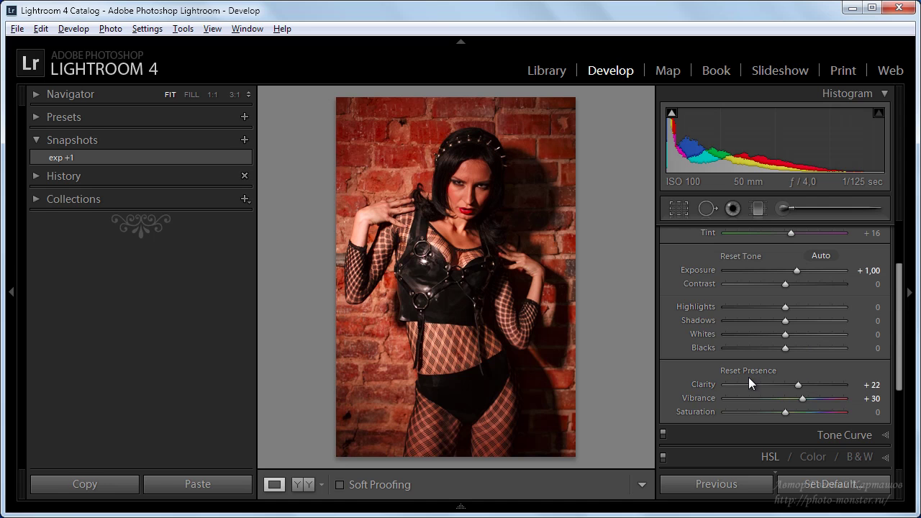
{"action": "left_click", "coordinate": [748, 371], "text": "alt"}
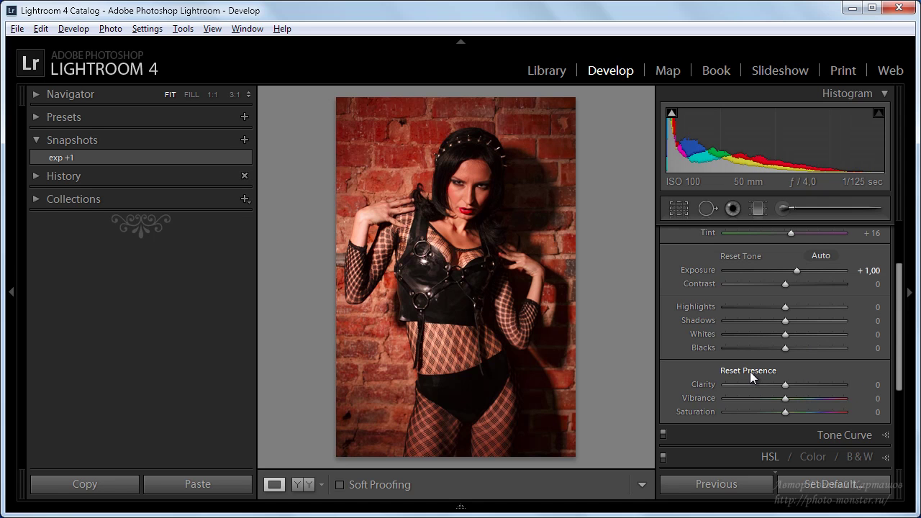
{"action": "key", "text": "alt"}
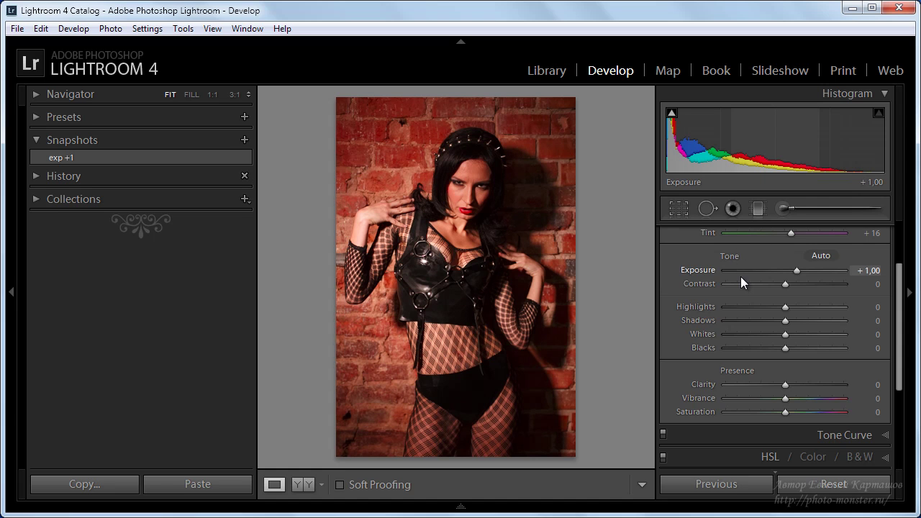
Scroll down and expand the Split Toning panel.
{"action": "scroll", "coordinate": [741, 276], "scroll_direction": "up", "scroll_amount": 2}
{"action": "scroll", "coordinate": [745, 286], "scroll_direction": "down", "scroll_amount": 1}
{"action": "scroll", "coordinate": [880, 297], "scroll_direction": "up", "scroll_amount": 1}
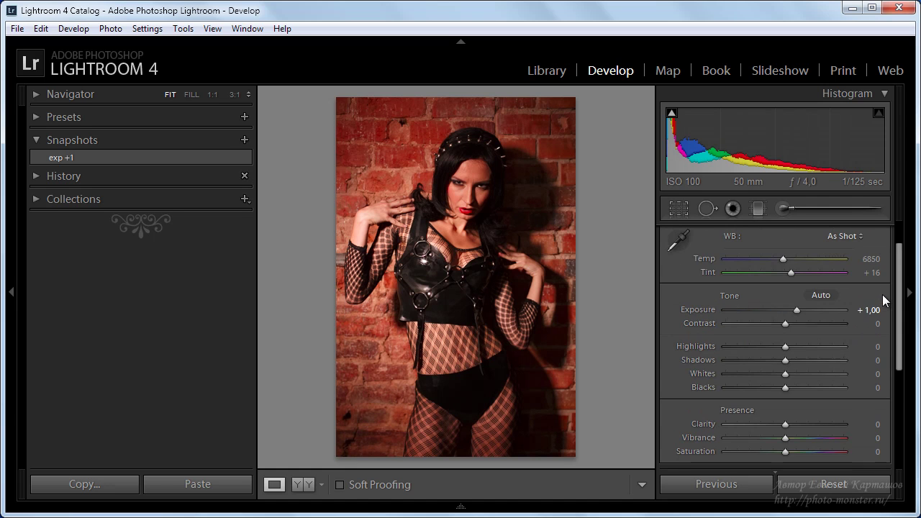
{"action": "scroll", "coordinate": [886, 310], "scroll_direction": "down", "scroll_amount": 1}
{"action": "scroll", "coordinate": [885, 320], "scroll_direction": "down", "scroll_amount": 2}
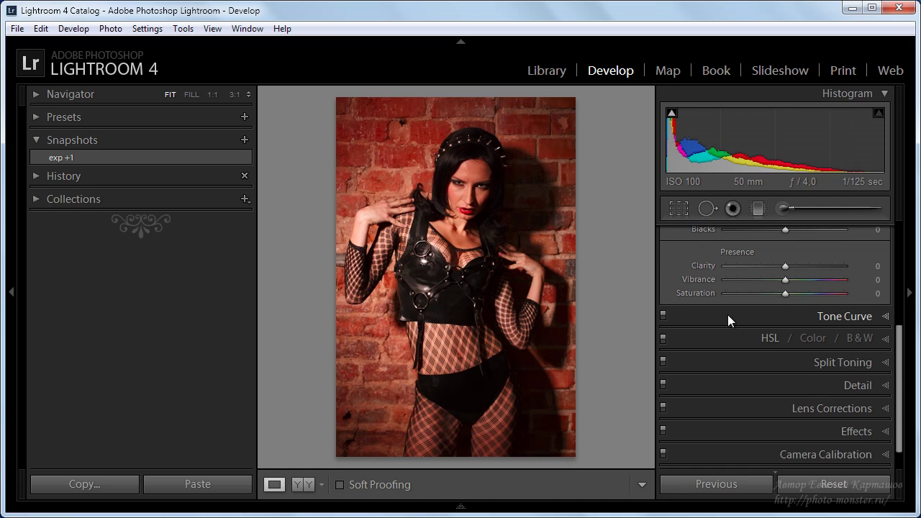
{"action": "scroll", "coordinate": [712, 324], "scroll_direction": "down", "scroll_amount": 1}
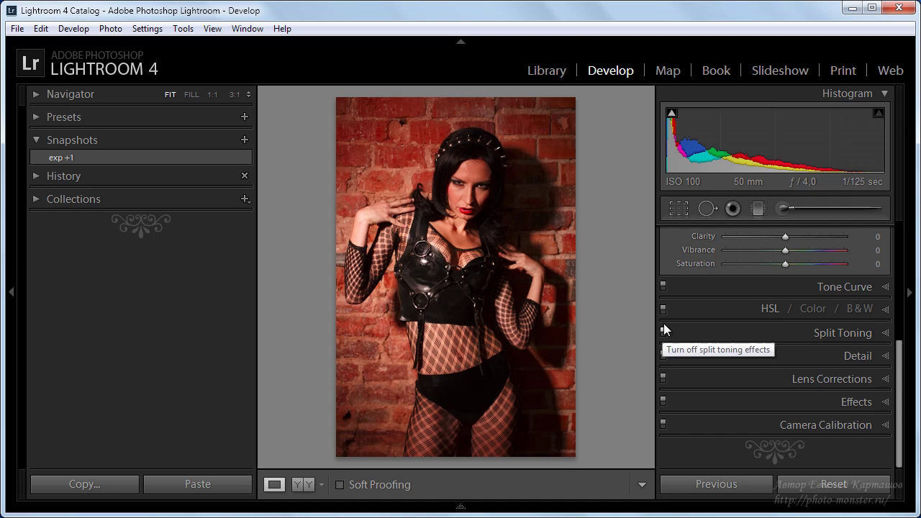
{"action": "left_click", "coordinate": [881, 331]}
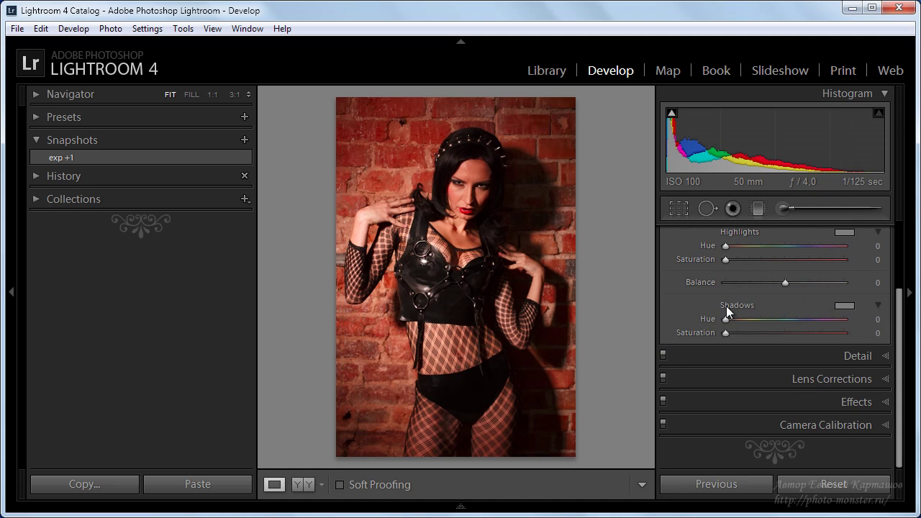
Tint the split-toning shadows blue with Hue 220 and Saturation 70.
{"action": "key", "text": "alt"}
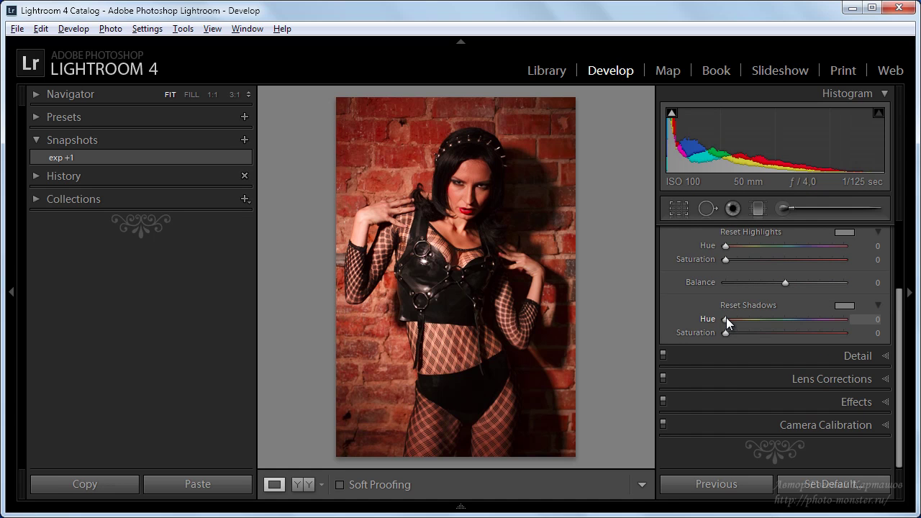
{"action": "left_click_drag", "start_coordinate": [726, 318], "coordinate": [797, 320]}
{"action": "left_click_drag", "start_coordinate": [726, 332], "coordinate": [810, 336]}
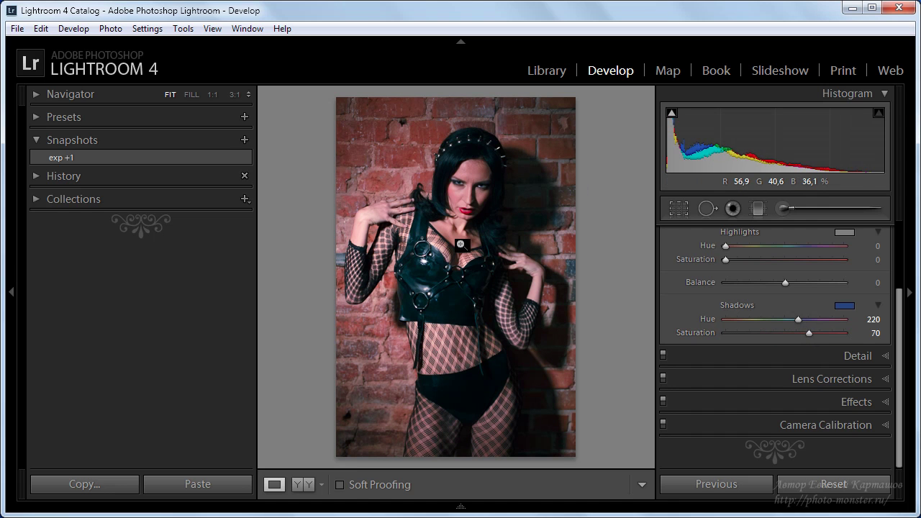
{"action": "scroll", "coordinate": [715, 306], "scroll_direction": "up", "scroll_amount": 1}
{"action": "scroll", "coordinate": [715, 307], "scroll_direction": "up", "scroll_amount": 1}
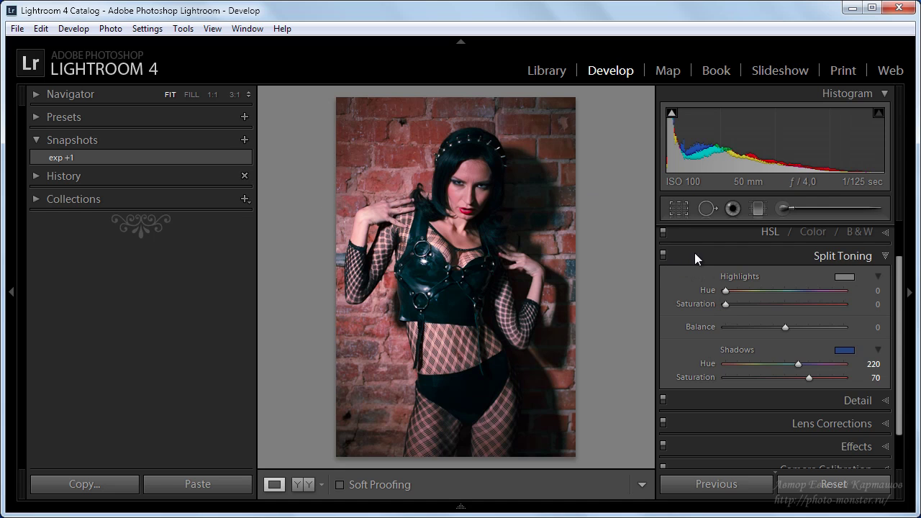
{"action": "left_click", "coordinate": [664, 254]}
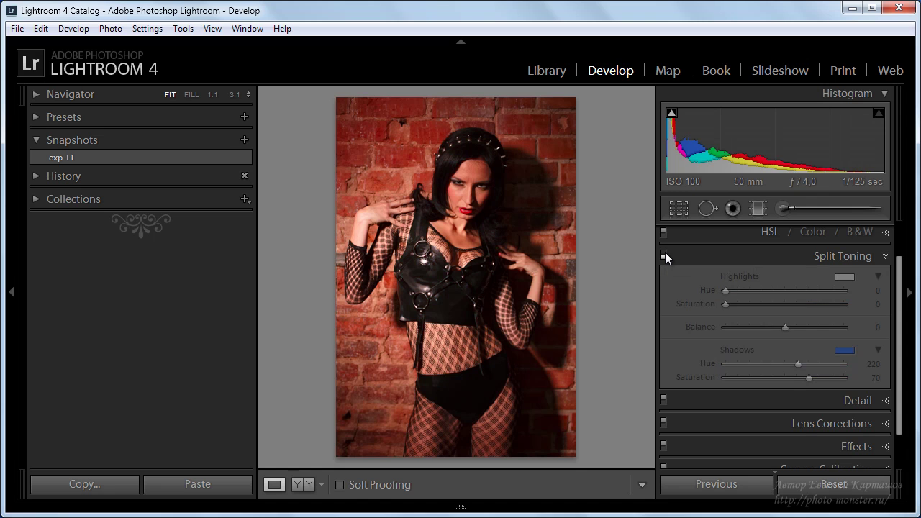
{"action": "left_click", "coordinate": [664, 255]}
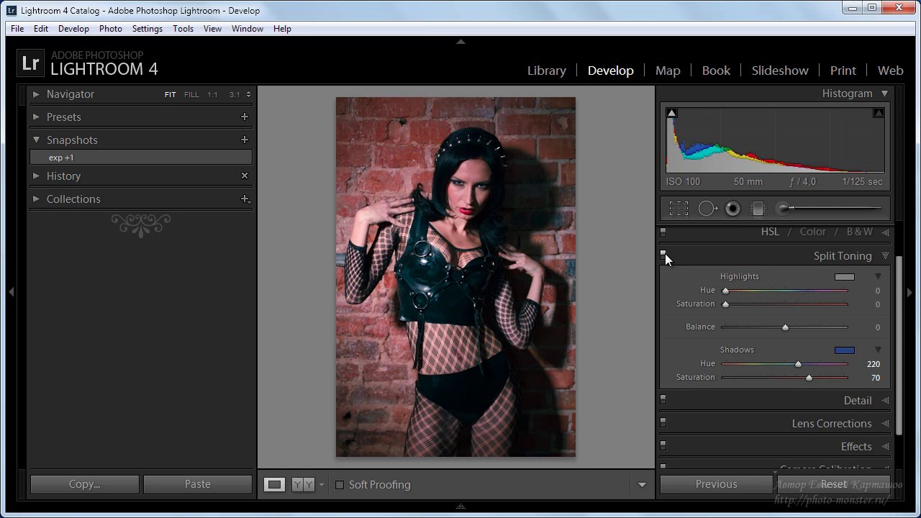
{"action": "left_click", "coordinate": [664, 254]}
{"action": "left_click", "coordinate": [664, 255]}
{"action": "left_click", "coordinate": [664, 255]}
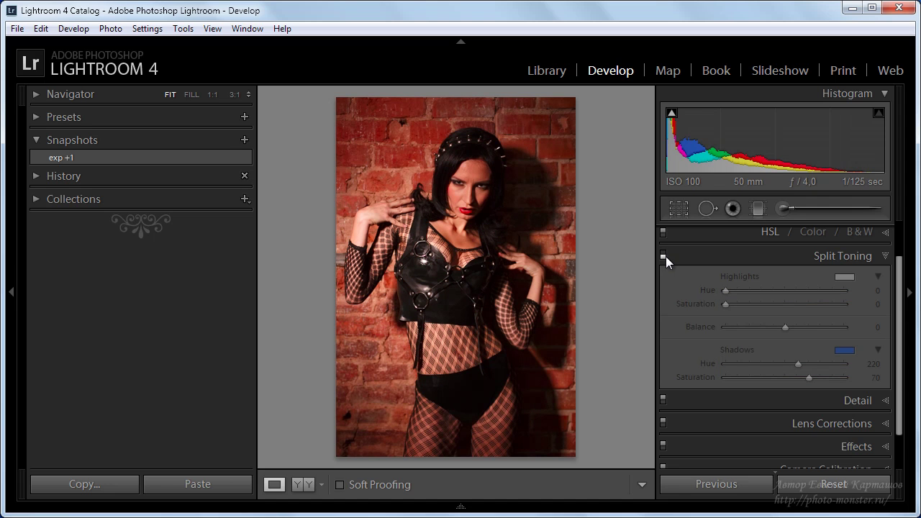
{"action": "scroll", "coordinate": [676, 263], "scroll_direction": "up", "scroll_amount": 1}
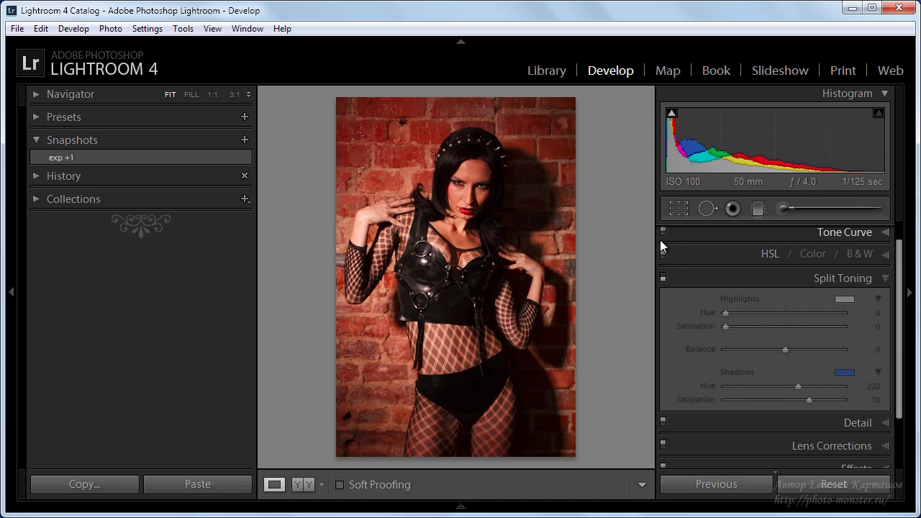
{"action": "scroll", "coordinate": [662, 274], "scroll_direction": "up", "scroll_amount": 1}
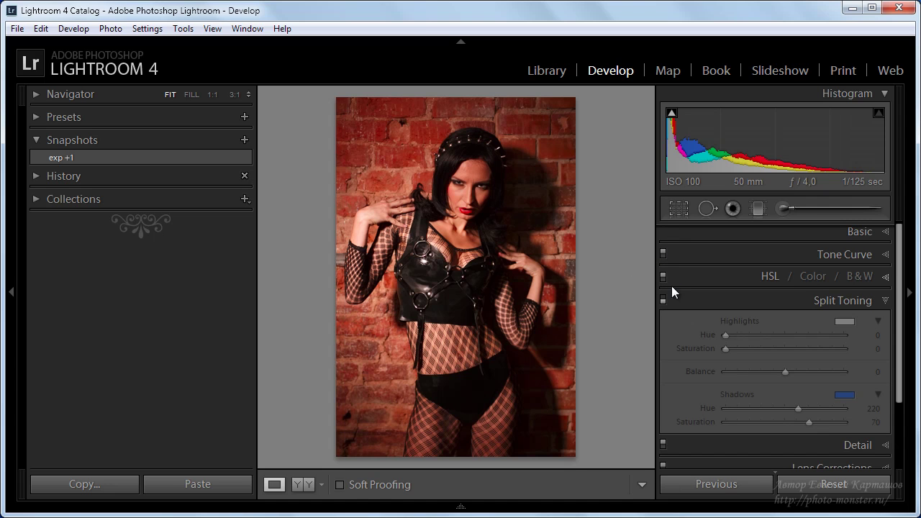
{"action": "scroll", "coordinate": [673, 326], "scroll_direction": "down", "scroll_amount": 1}
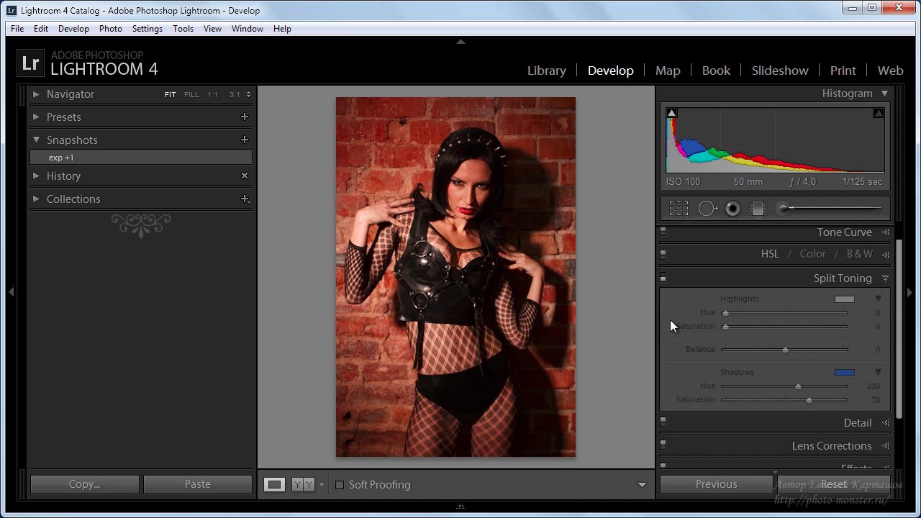
{"action": "scroll", "coordinate": [741, 323], "scroll_direction": "down", "scroll_amount": 3}
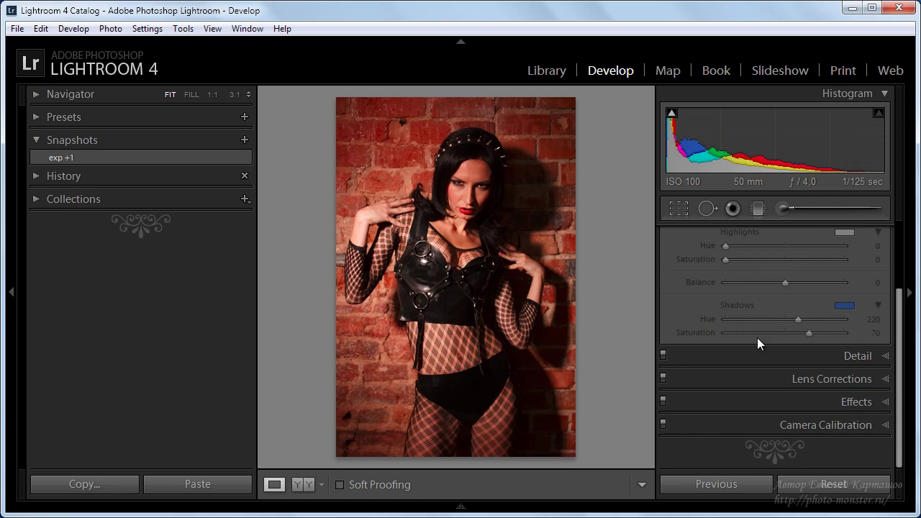
{"action": "scroll", "coordinate": [763, 302], "scroll_direction": "up", "scroll_amount": 4}
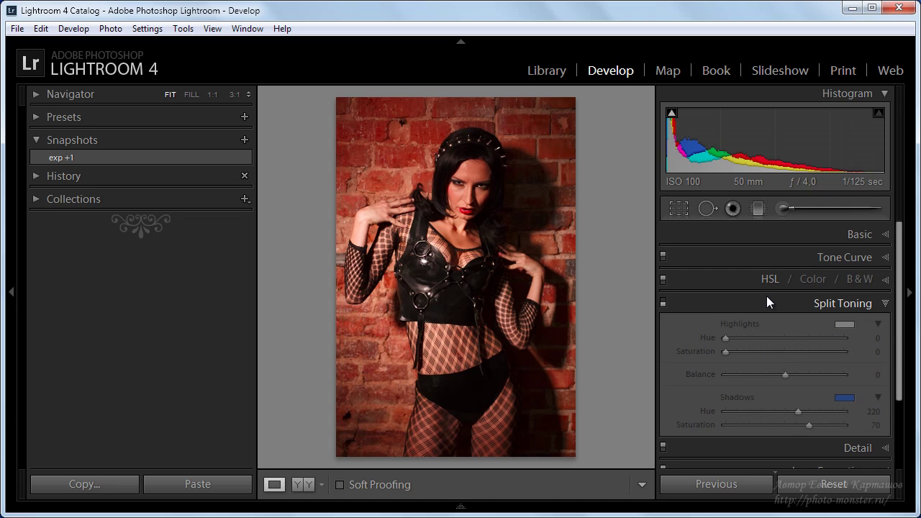
Re-enable Split Toning and reset the shadows to Hue 0 and Saturation 0.
{"action": "scroll", "coordinate": [767, 301], "scroll_direction": "down", "scroll_amount": 1}
{"action": "left_click", "coordinate": [662, 281]}
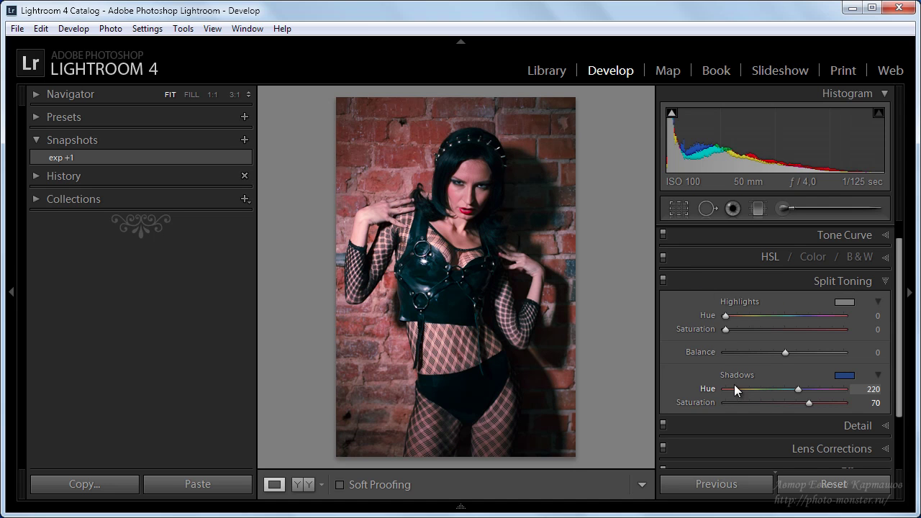
{"action": "key", "text": "alt"}
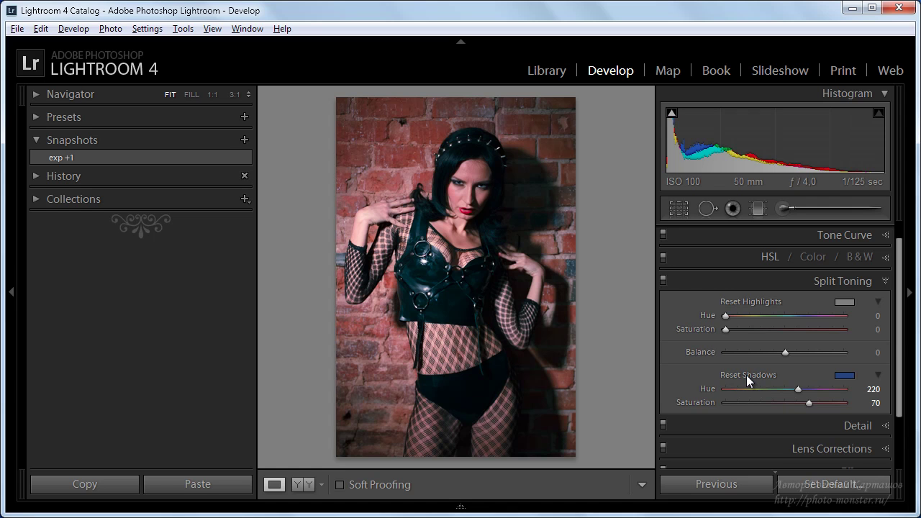
{"action": "left_click", "coordinate": [746, 375], "text": "alt"}
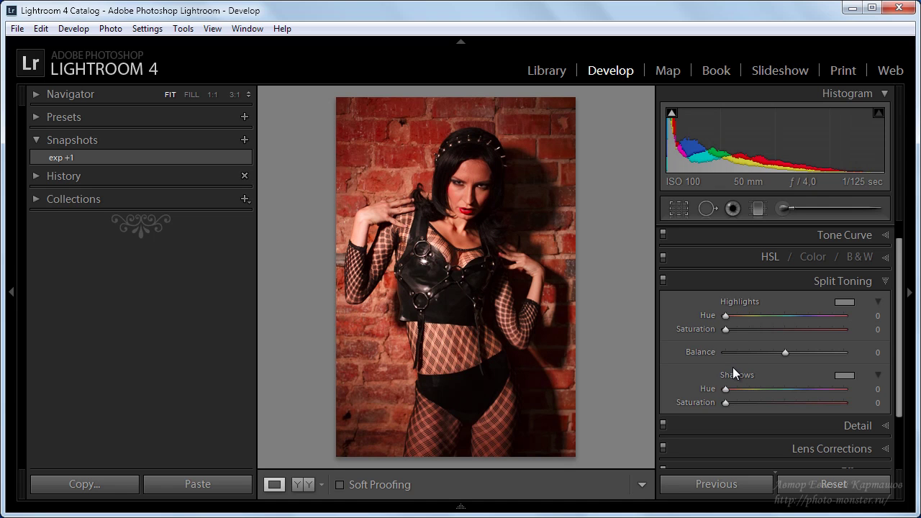
{"action": "scroll", "coordinate": [732, 367], "scroll_direction": "down", "scroll_amount": 1}
{"action": "scroll", "coordinate": [733, 367], "scroll_direction": "up", "scroll_amount": 2}
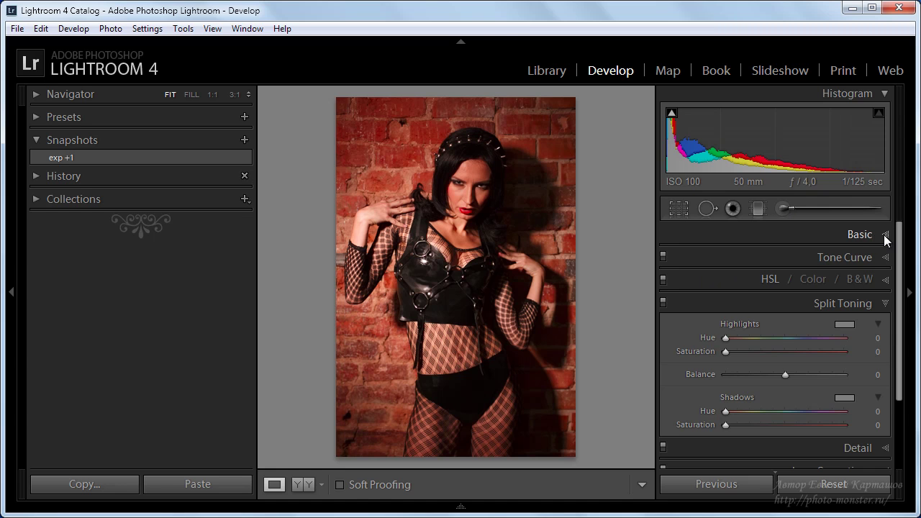
Reset all develop settings, then settle Exposure at +0.76 after trying other values.
{"action": "left_click", "coordinate": [837, 486]}
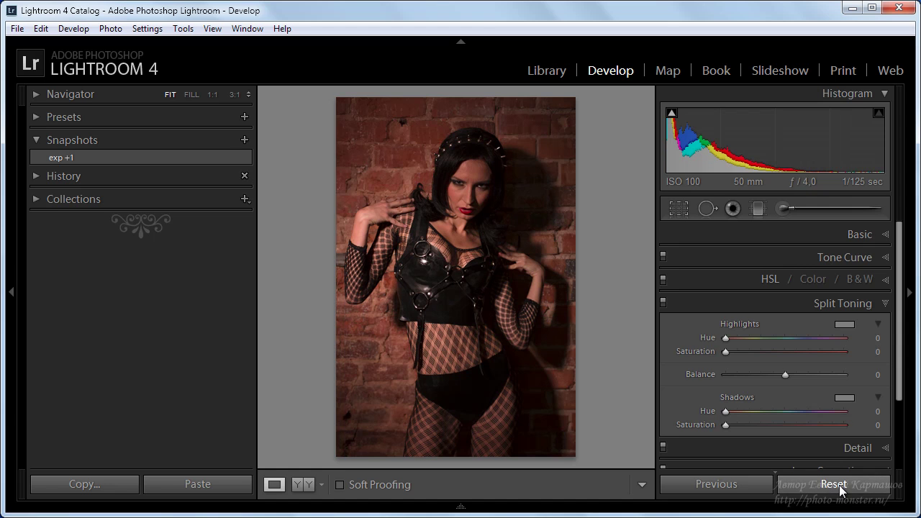
{"action": "left_click", "coordinate": [875, 233]}
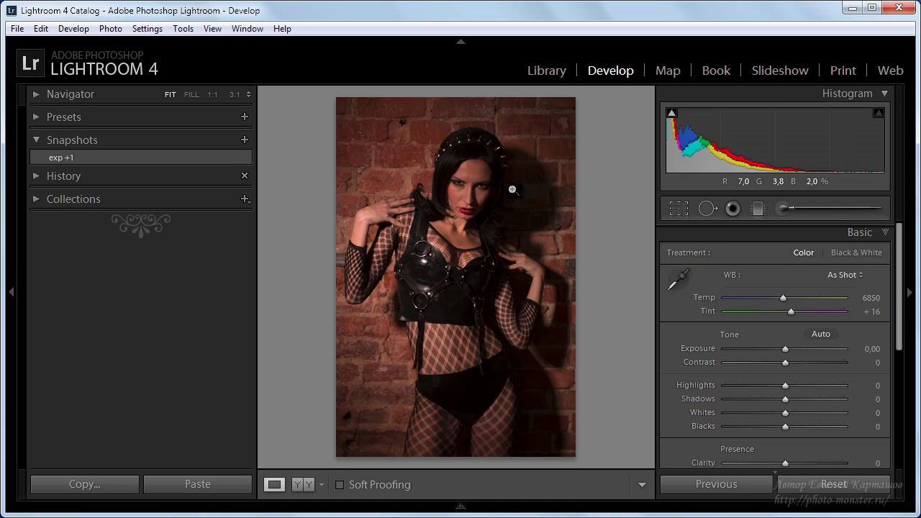
{"action": "left_click_drag", "start_coordinate": [785, 349], "coordinate": [771, 349]}
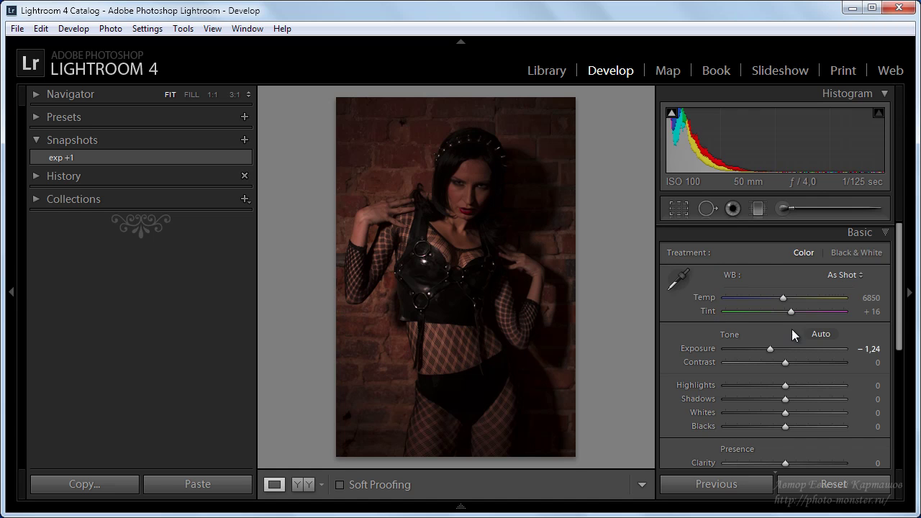
{"action": "left_click_drag", "start_coordinate": [774, 349], "coordinate": [809, 349]}
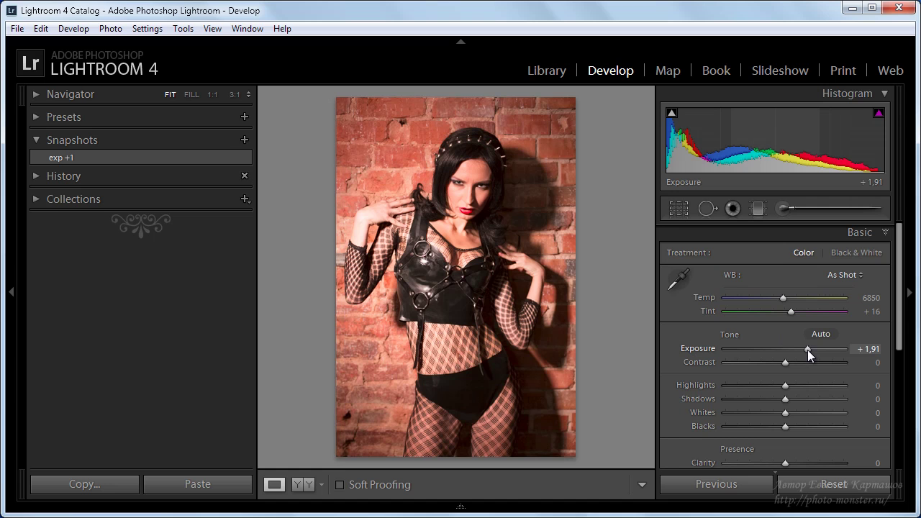
{"action": "double_click", "coordinate": [807, 350]}
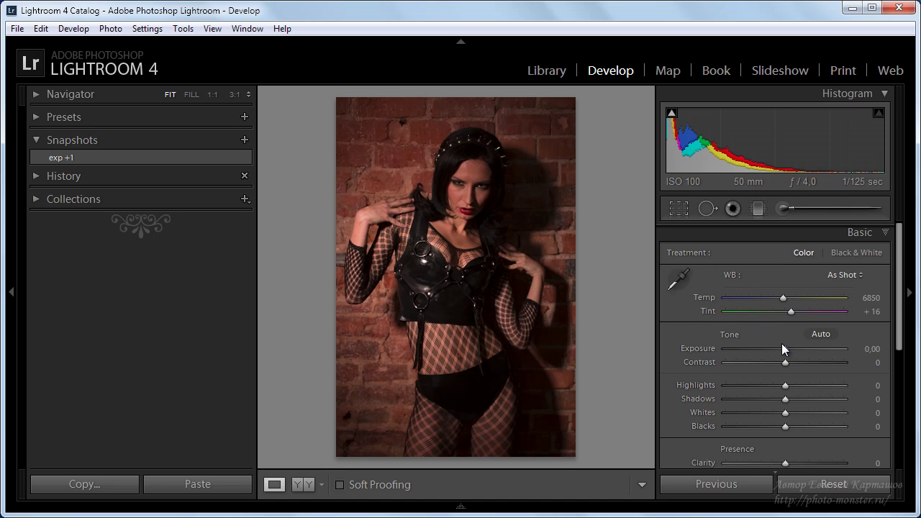
{"action": "left_click_drag", "start_coordinate": [785, 349], "coordinate": [795, 348]}
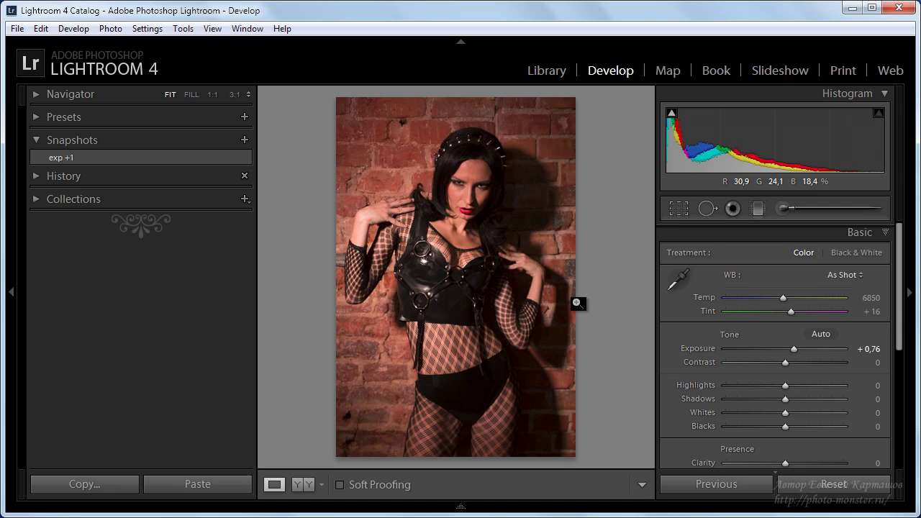
Sample white balance to Temp 4750, Tint -3, and raise Exposure to +1.06.
{"action": "left_click", "coordinate": [677, 279]}
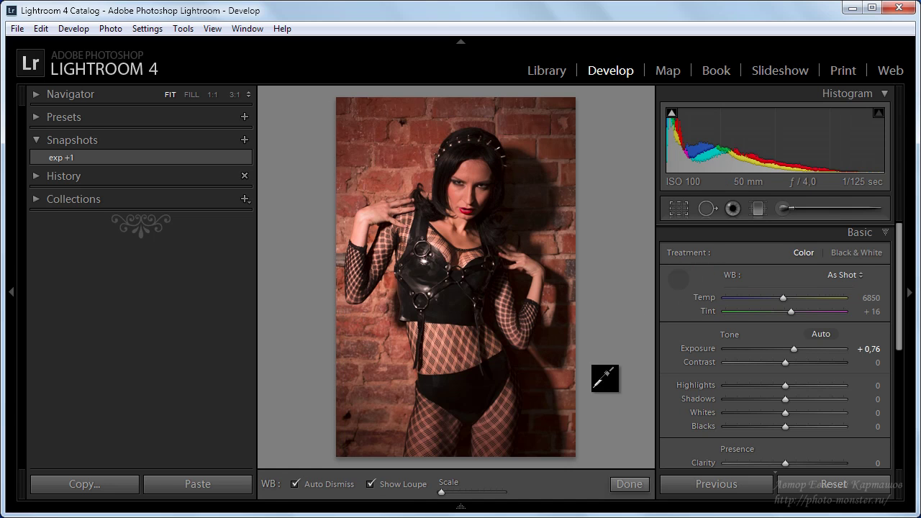
{"action": "left_click", "coordinate": [453, 292]}
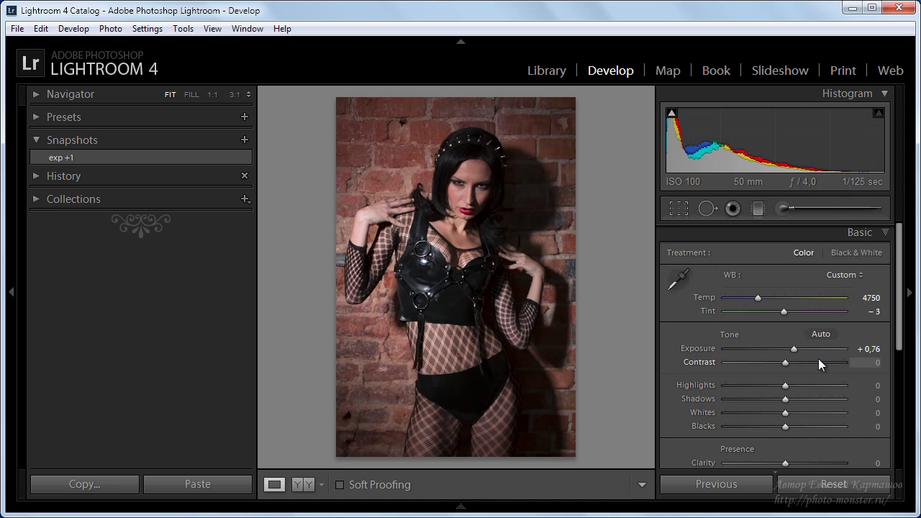
{"action": "left_click_drag", "start_coordinate": [794, 349], "coordinate": [797, 349]}
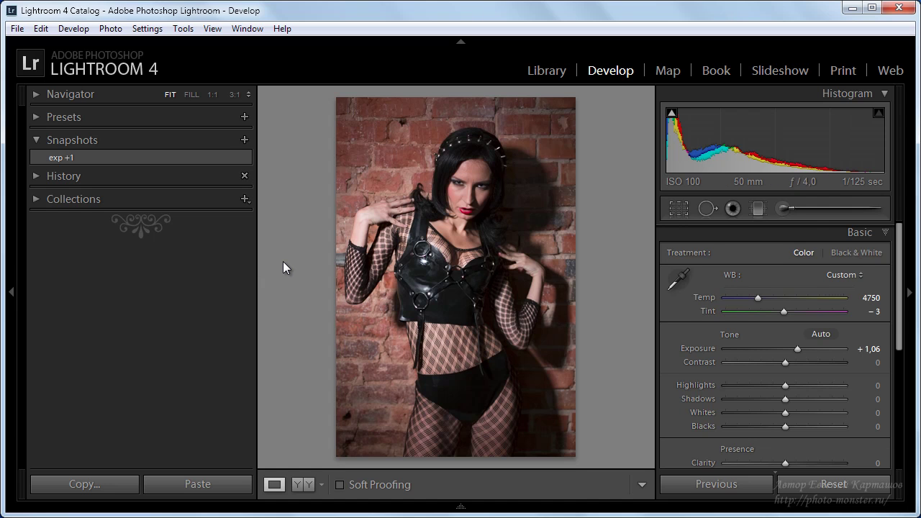
Create a new snapshot of the current corrected settings named 'WB norm'.
{"action": "key", "text": "ctrl+n"}
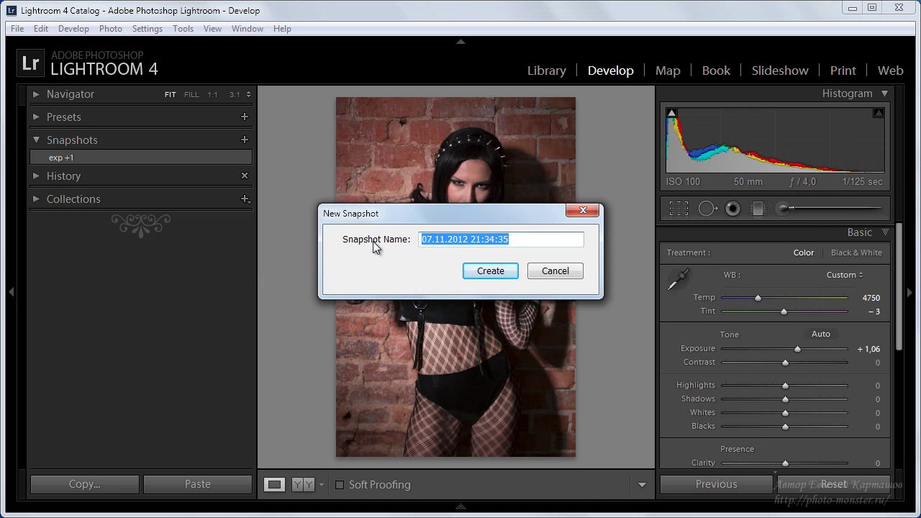
{"action": "type", "text": "WB "}
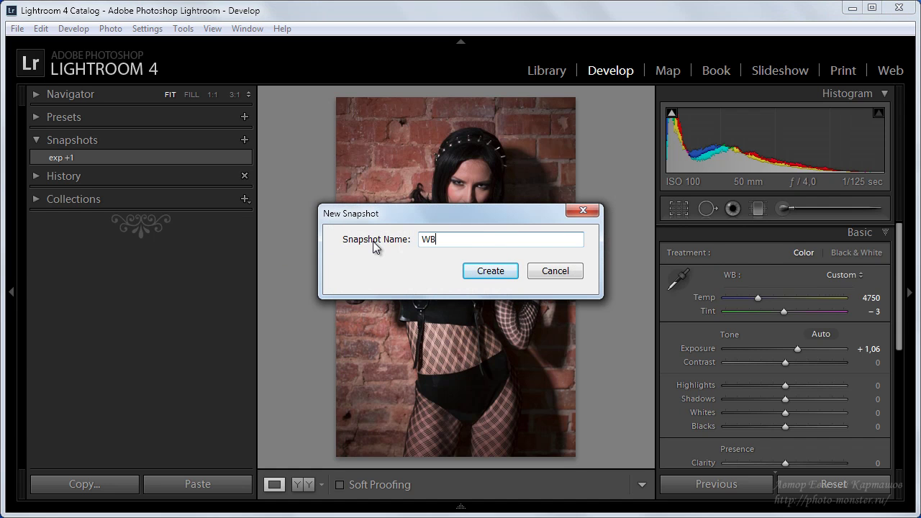
{"action": "type", "text": "norm"}
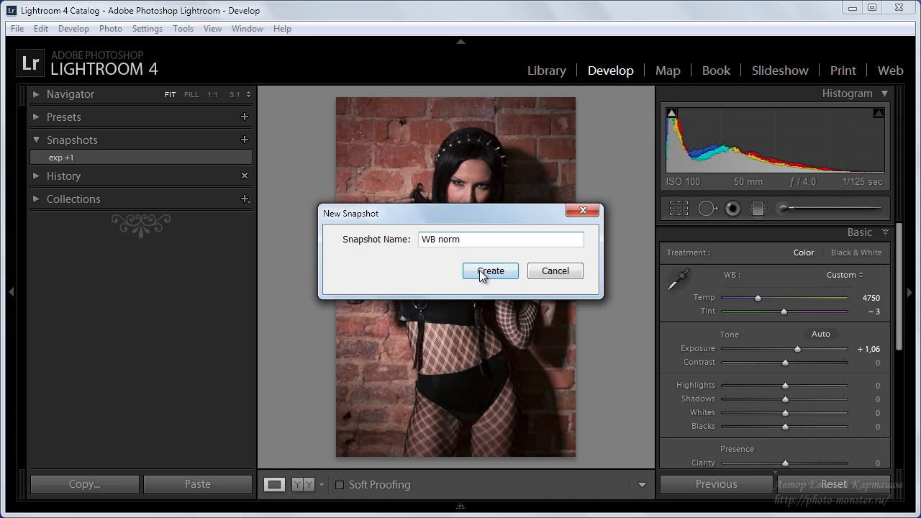
{"action": "left_click", "coordinate": [480, 276]}
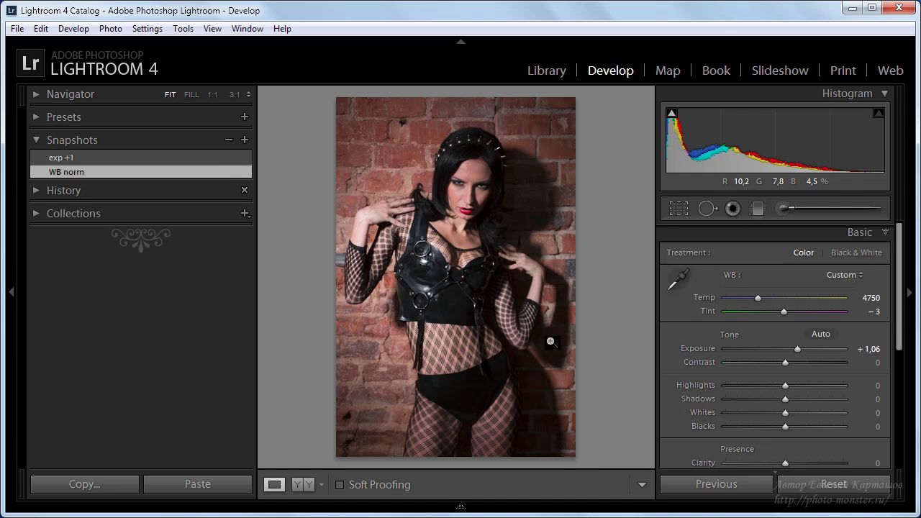
Keep the shadow-clipping warning on and raise Shadows to +40.
{"action": "left_click", "coordinate": [671, 115]}
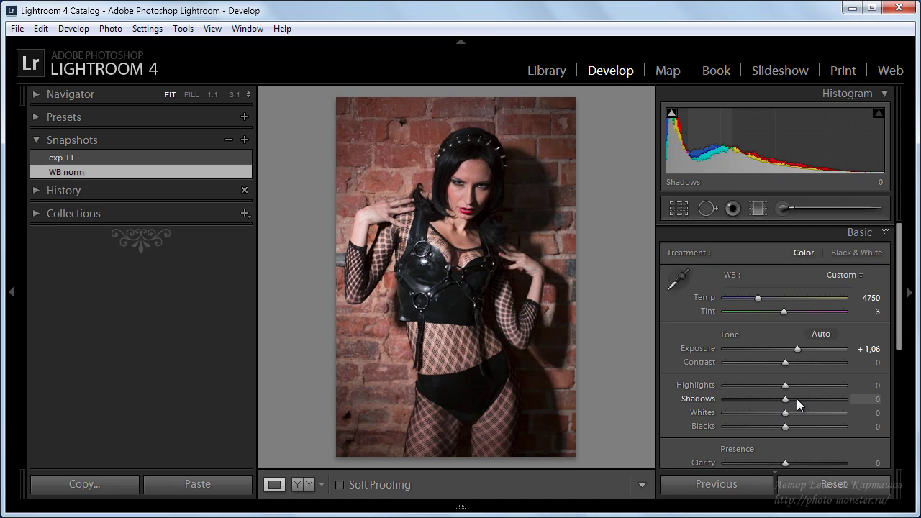
{"action": "mouse_move", "coordinate": [785, 400]}
{"action": "left_mouse_down"}
{"action": "mouse_move", "coordinate": [794, 396]}
{"action": "mouse_move", "coordinate": [783, 398]}
{"action": "left_mouse_up"}
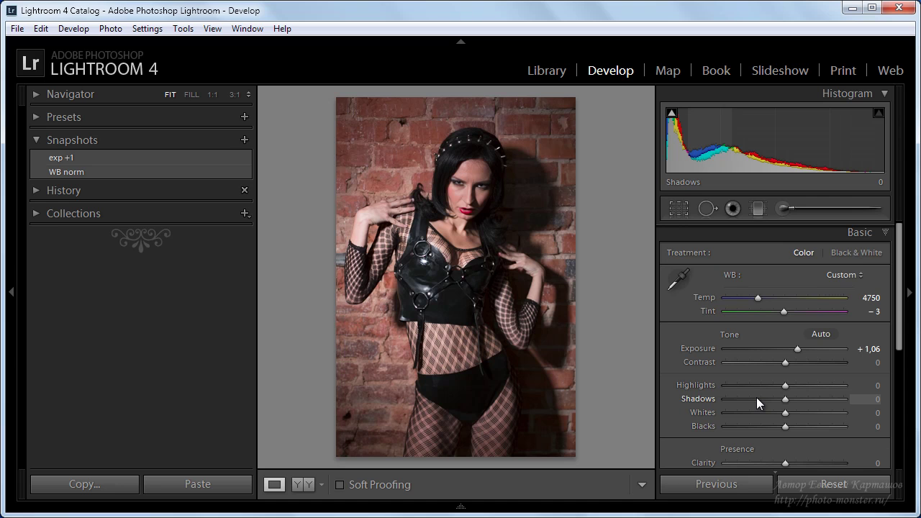
{"action": "key", "text": "shift+Up"}
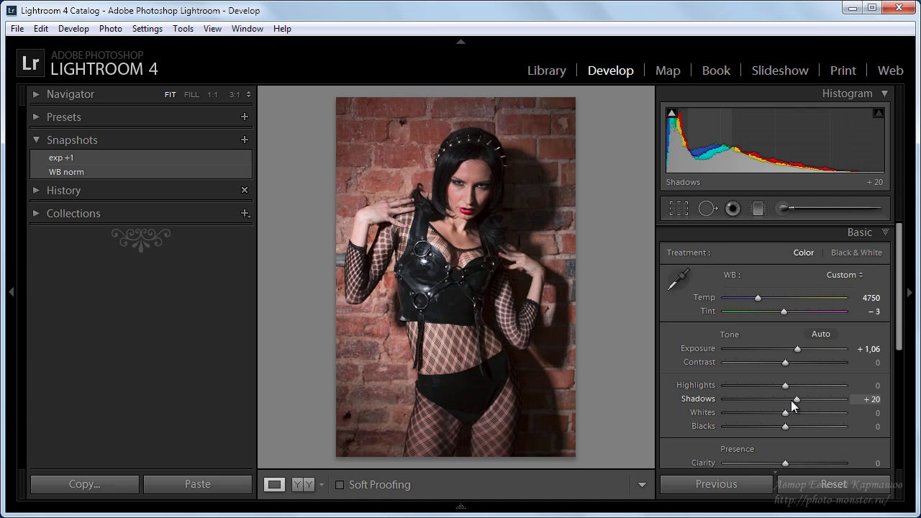
{"action": "key", "text": "shift+Up"}
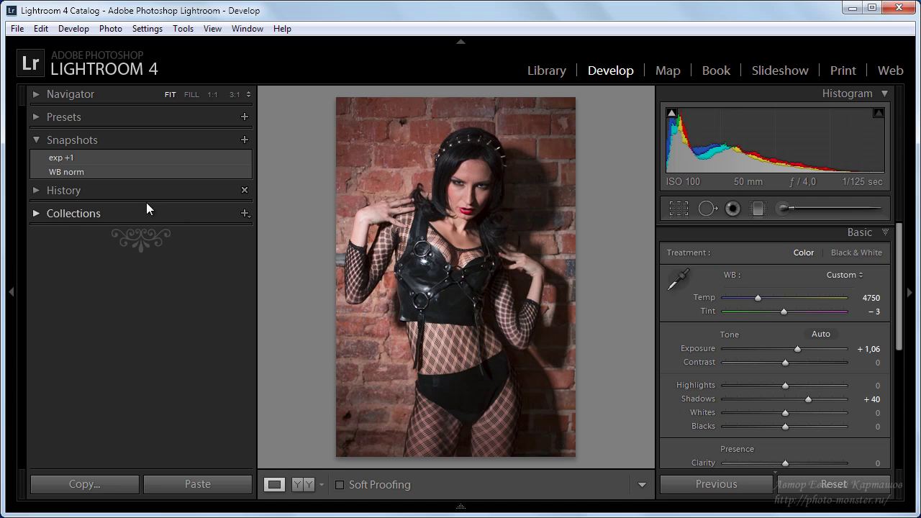
{"action": "left_click", "coordinate": [64, 190]}
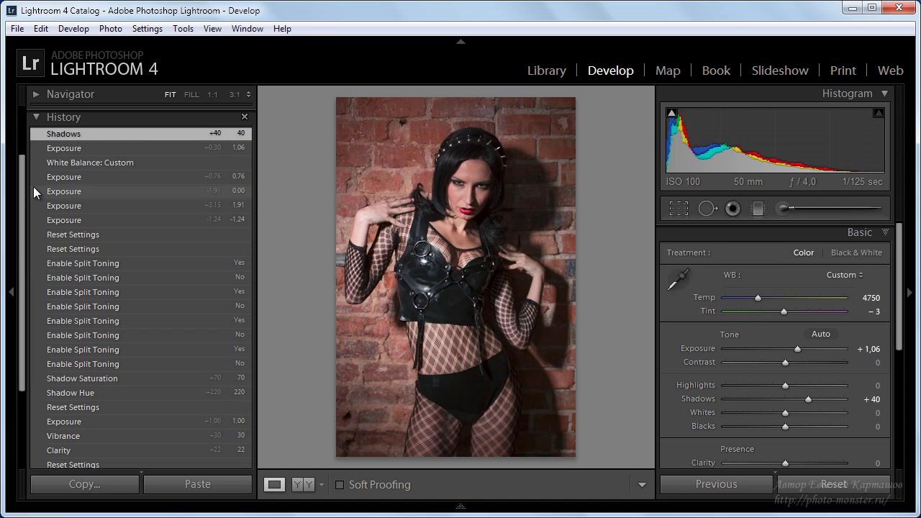
{"action": "left_click", "coordinate": [59, 148]}
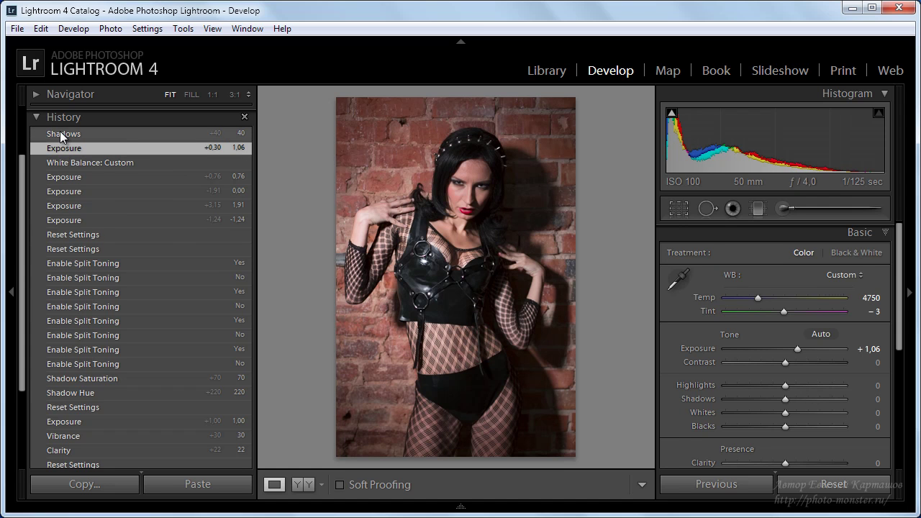
{"action": "left_click", "coordinate": [60, 133]}
{"action": "left_click", "coordinate": [60, 146]}
{"action": "left_click", "coordinate": [85, 137]}
{"action": "left_click", "coordinate": [81, 133]}
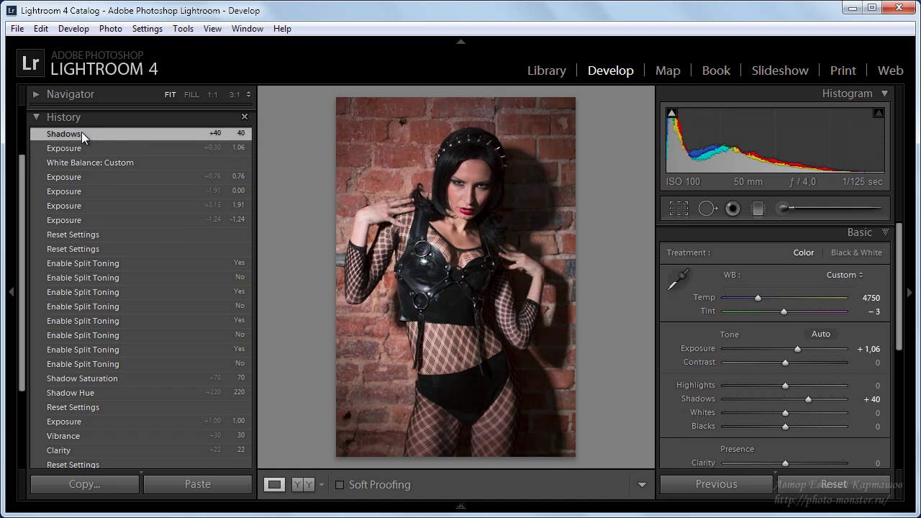
{"action": "left_click", "coordinate": [36, 115]}
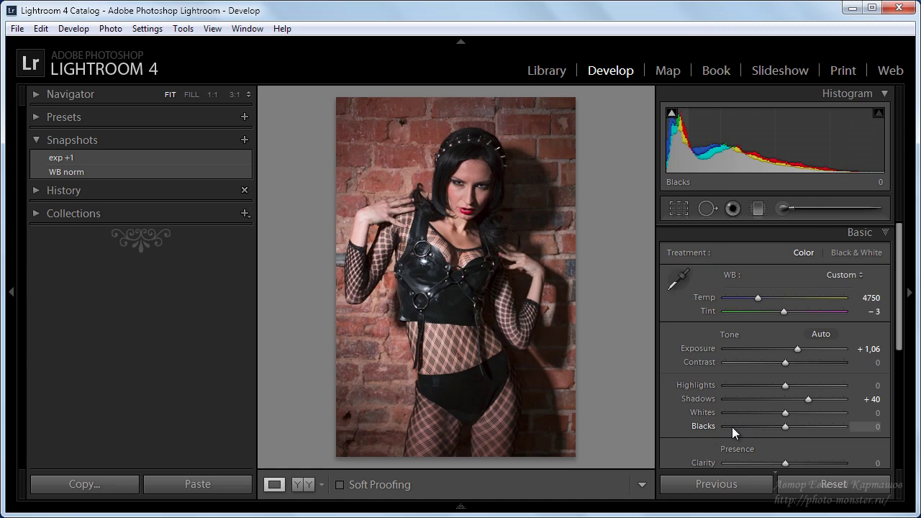
Set Blacks to -7 while previewing clipping, and ease Exposure back to +0.82.
{"action": "key", "text": "shift+Down"}
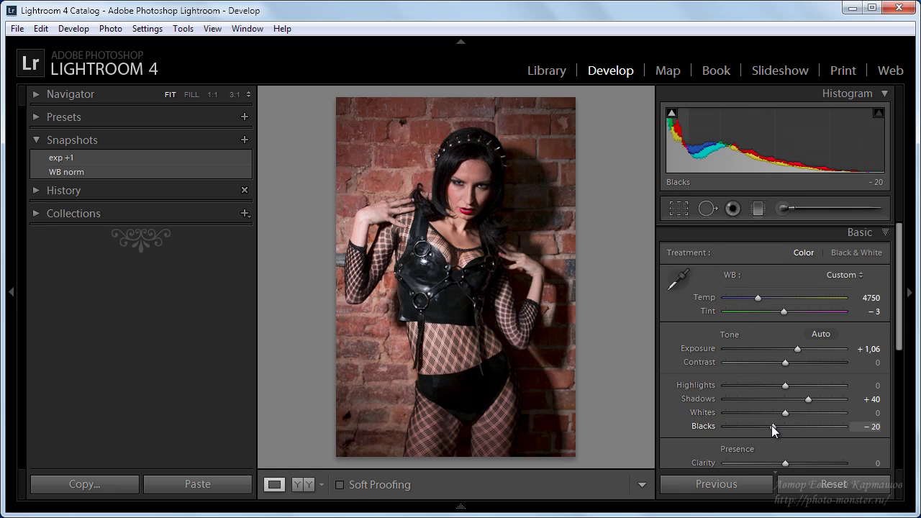
{"action": "left_click_drag", "start_coordinate": [772, 427], "coordinate": [782, 428], "text": "alt"}
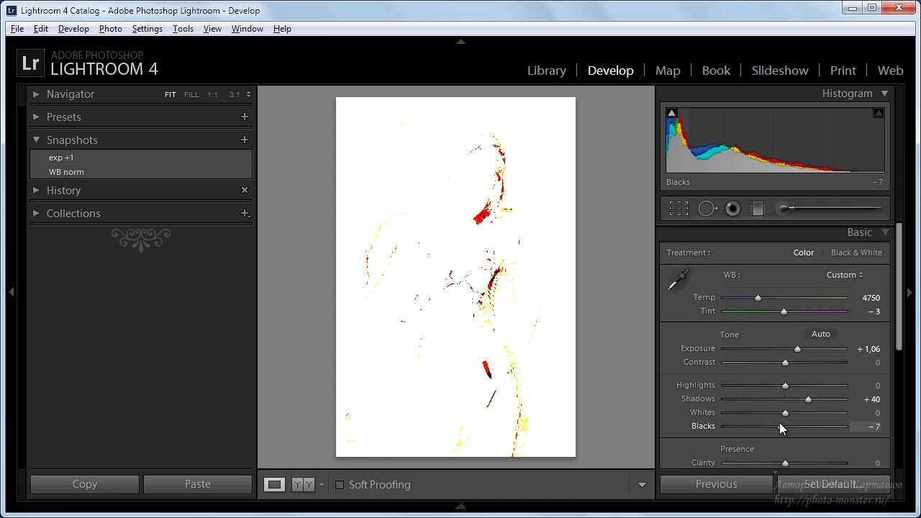
{"action": "left_click_drag", "start_coordinate": [782, 428], "coordinate": [782, 428], "text": "alt"}
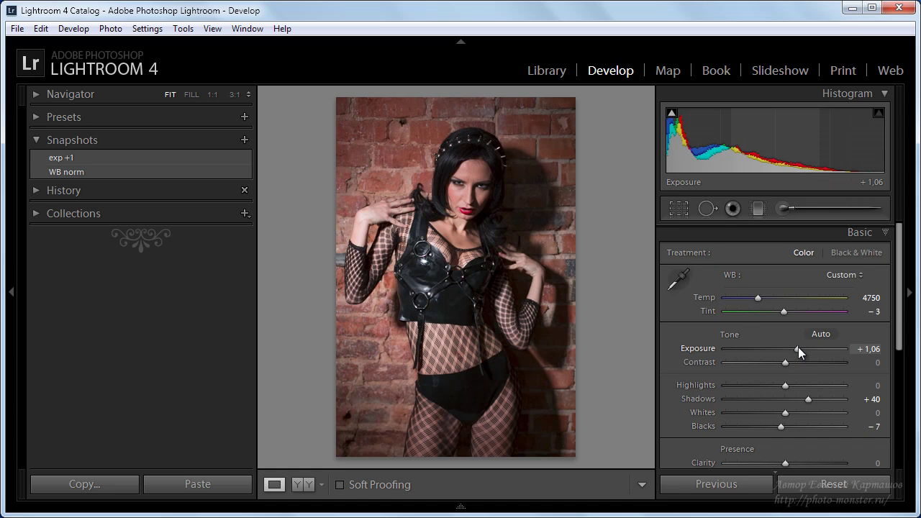
{"action": "left_click_drag", "start_coordinate": [798, 351], "coordinate": [796, 354]}
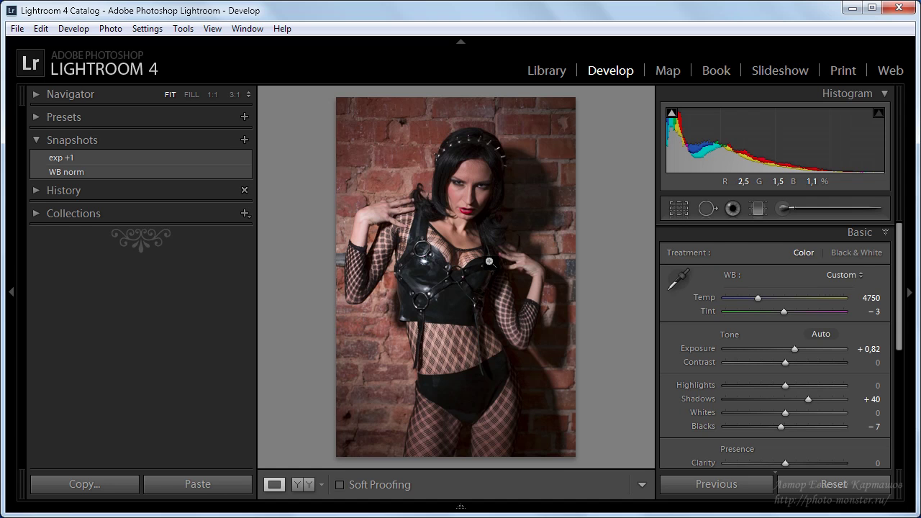
Start a graduated filter, reset its effect sliders, and set only Exposure to -1.05.
{"action": "left_click", "coordinate": [757, 208]}
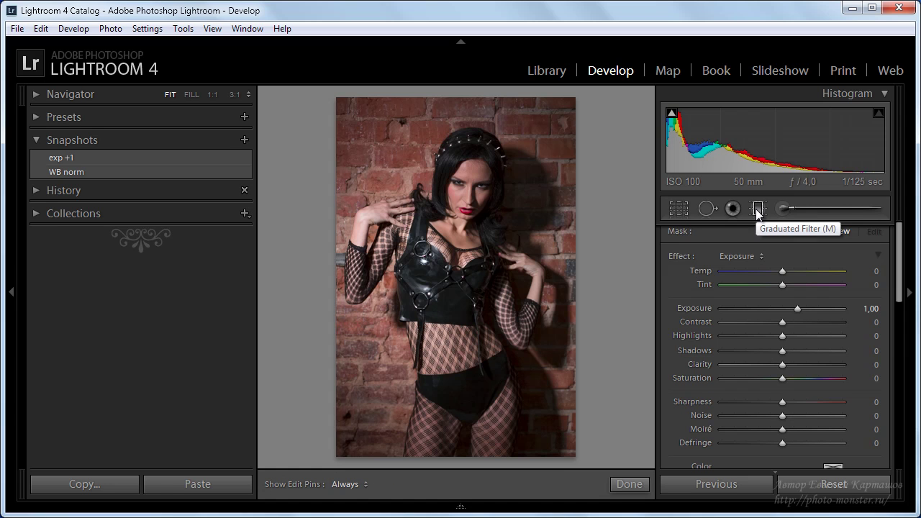
{"action": "scroll", "coordinate": [872, 302], "scroll_direction": "down", "scroll_amount": 3}
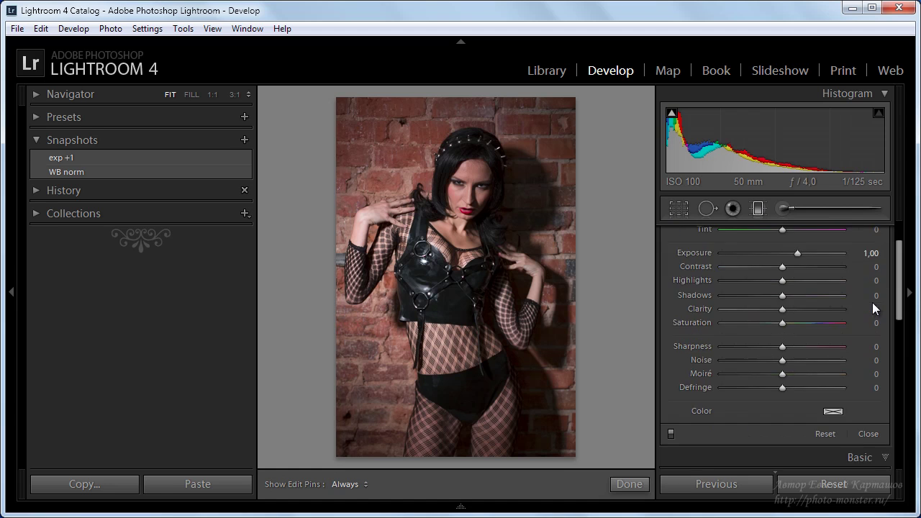
{"action": "scroll", "coordinate": [874, 312], "scroll_direction": "down", "scroll_amount": 2}
{"action": "scroll", "coordinate": [854, 314], "scroll_direction": "up", "scroll_amount": 3}
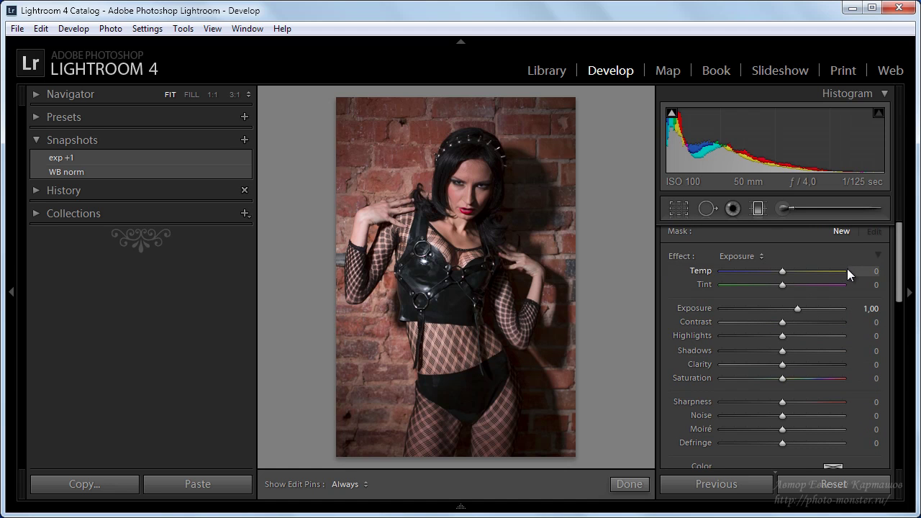
{"action": "double_click", "coordinate": [673, 256]}
{"action": "mouse_move", "coordinate": [787, 321]}
{"action": "left_mouse_down"}
{"action": "mouse_move", "coordinate": [796, 322]}
{"action": "mouse_move", "coordinate": [727, 351]}
{"action": "left_mouse_up"}
{"action": "mouse_move", "coordinate": [782, 364]}
{"action": "left_mouse_down"}
{"action": "mouse_move", "coordinate": [813, 364]}
{"action": "mouse_move", "coordinate": [756, 378]}
{"action": "left_mouse_up"}
{"action": "left_click_drag", "start_coordinate": [782, 308], "coordinate": [806, 308]}
{"action": "double_click", "coordinate": [680, 256]}
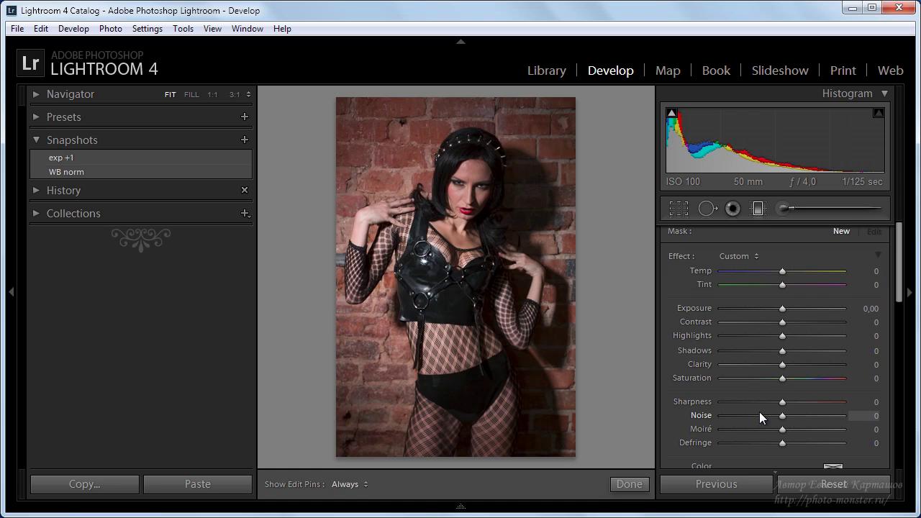
{"action": "scroll", "coordinate": [767, 378], "scroll_direction": "up", "scroll_amount": 1}
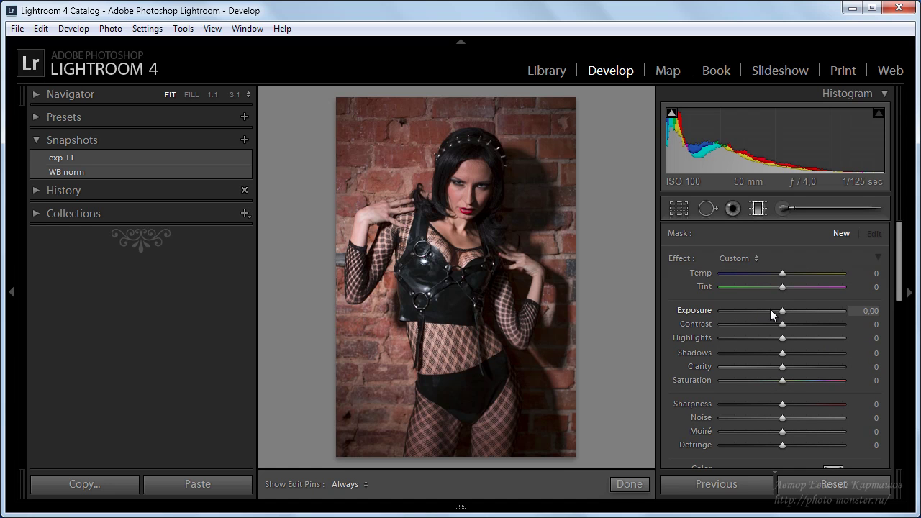
{"action": "left_click_drag", "start_coordinate": [782, 310], "coordinate": [763, 316]}
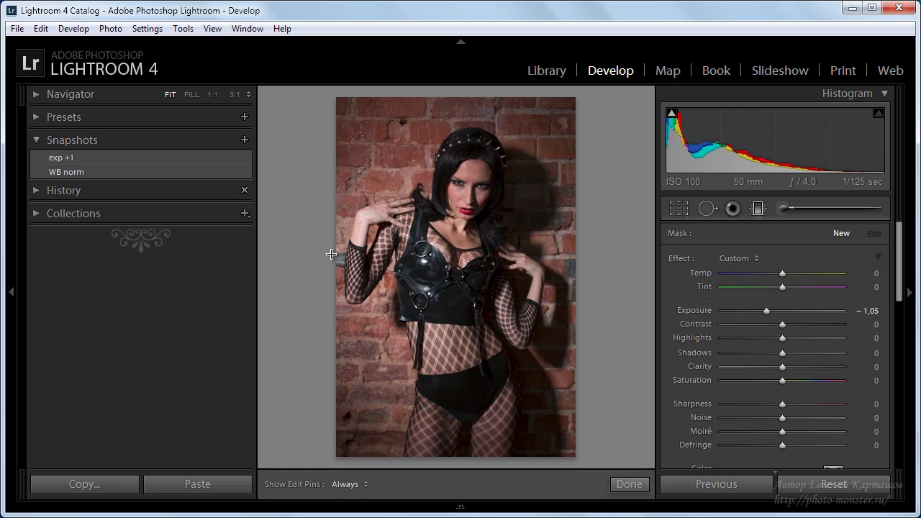
{"action": "key", "text": "shift"}
{"action": "left_click_drag", "start_coordinate": [323, 269], "coordinate": [462, 274]}
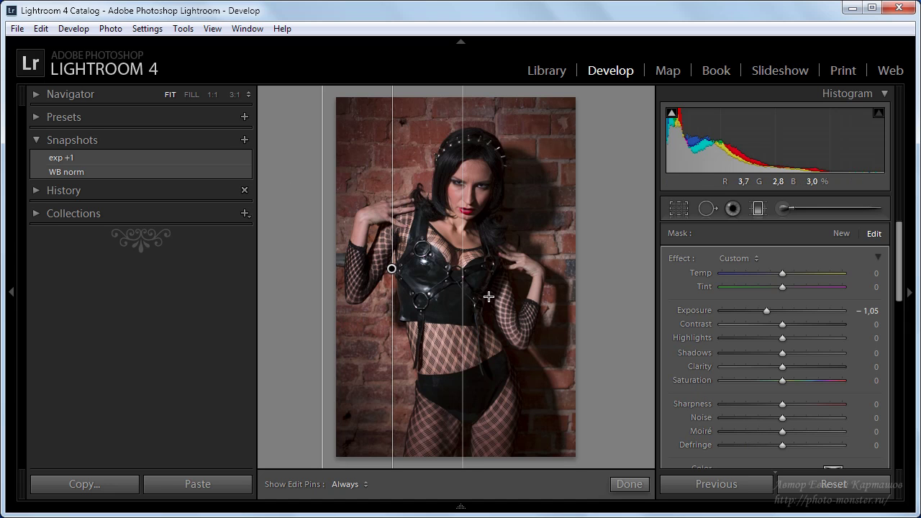
{"action": "key", "text": "h"}
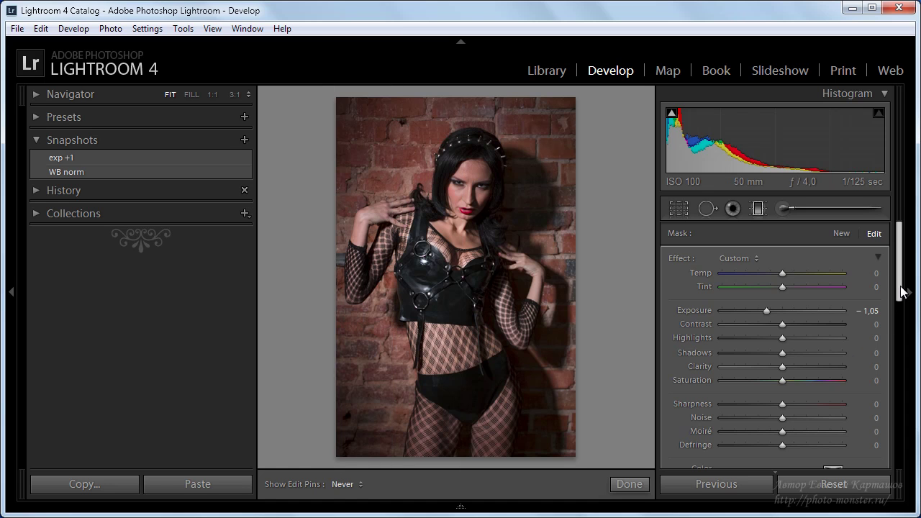
{"action": "left_click_drag", "start_coordinate": [901, 290], "coordinate": [905, 344]}
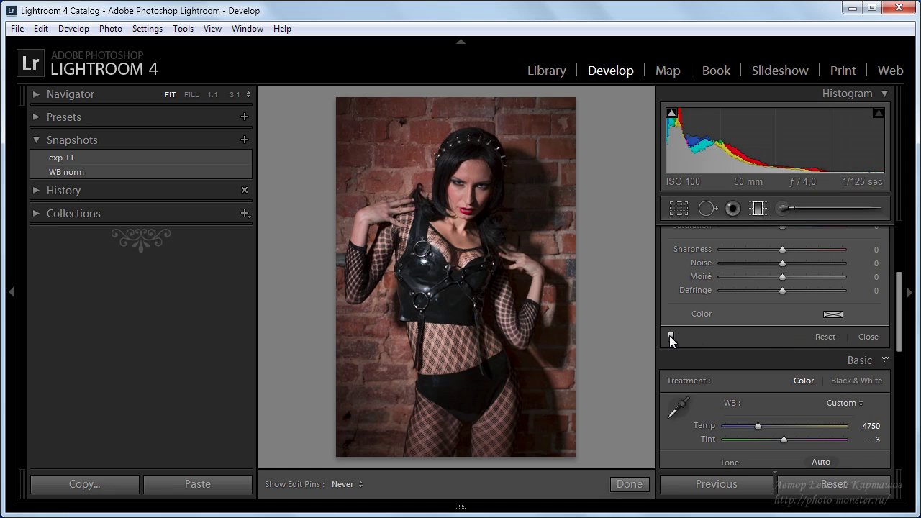
{"action": "left_click", "coordinate": [670, 336]}
{"action": "left_click", "coordinate": [670, 336]}
{"action": "left_click", "coordinate": [670, 336]}
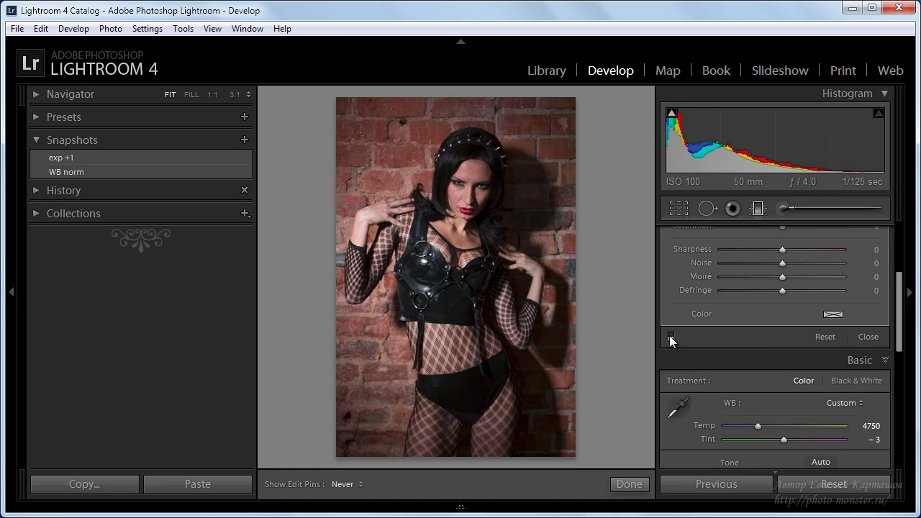
{"action": "left_click", "coordinate": [670, 336]}
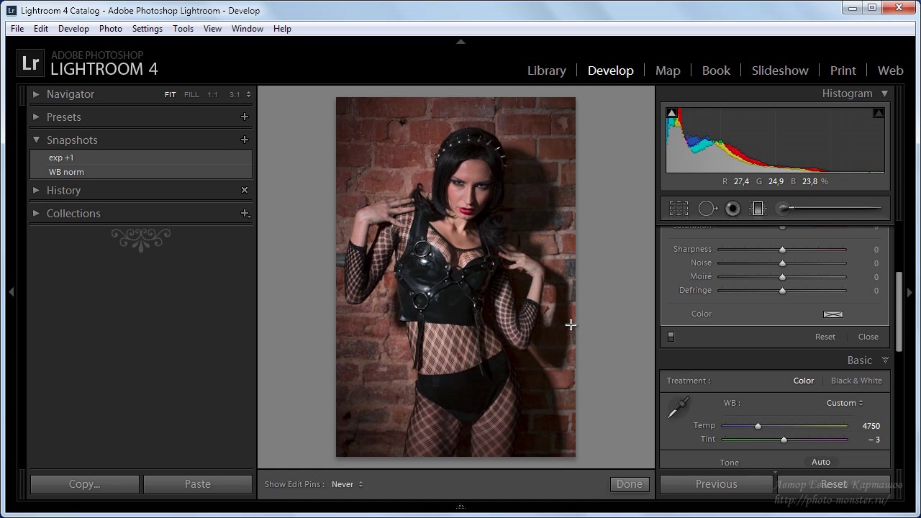
Select the Adjustment Brush, then close it with K to return to Basic.
{"action": "left_click", "coordinate": [782, 208]}
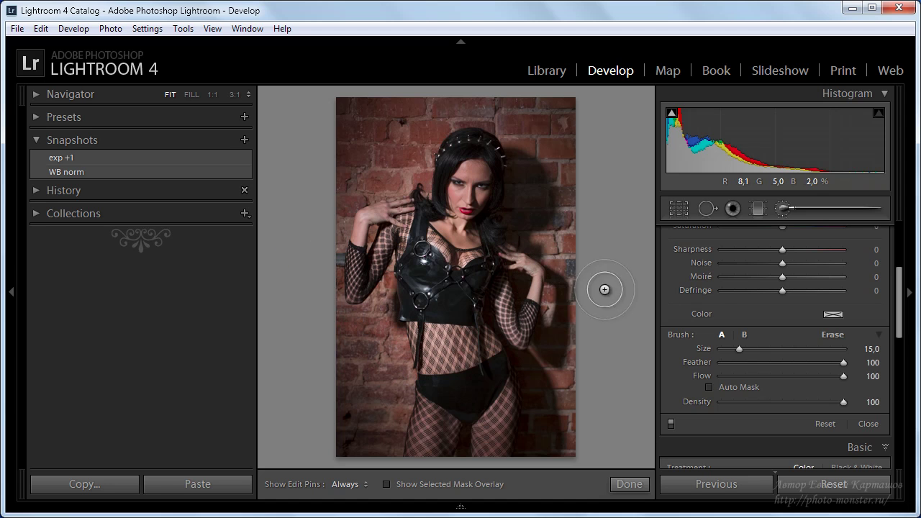
{"action": "scroll", "coordinate": [741, 286], "scroll_direction": "up", "scroll_amount": 5}
{"action": "scroll", "coordinate": [820, 284], "scroll_direction": "down", "scroll_amount": 2}
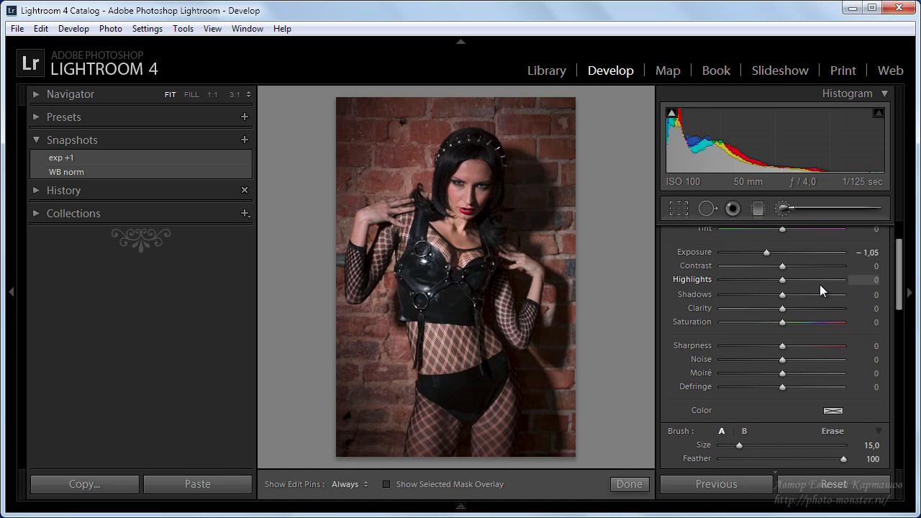
{"action": "key", "text": "k"}
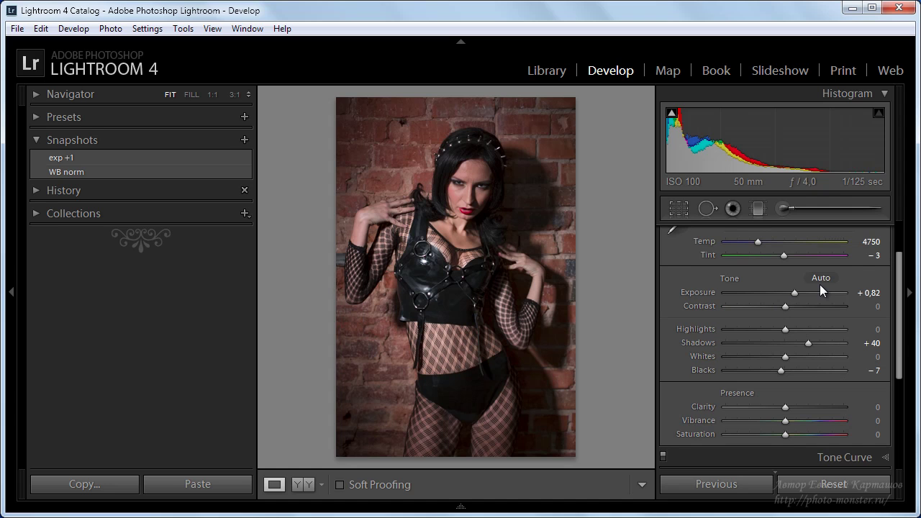
Collapse and re-expand the Basic panel, then expand Camera Calibration showing Adobe Standard.
{"action": "scroll", "coordinate": [861, 259], "scroll_direction": "up", "scroll_amount": 2}
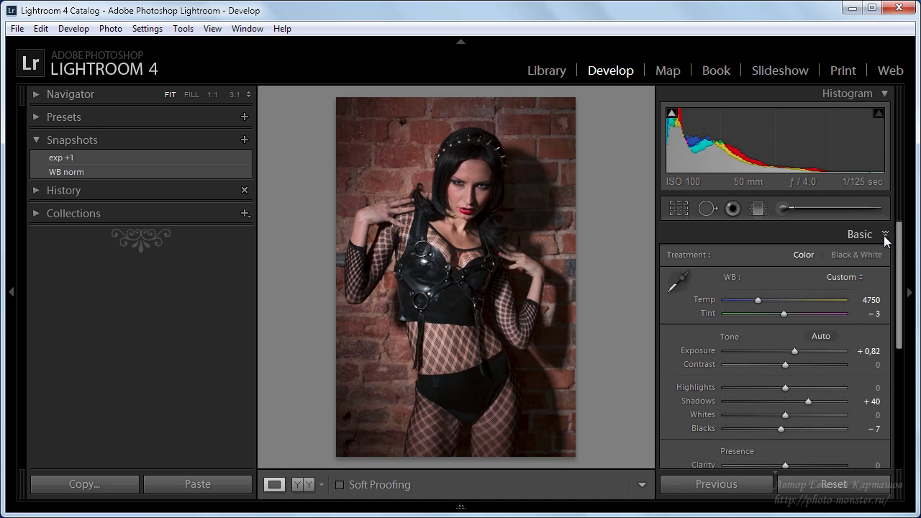
{"action": "left_click", "coordinate": [884, 236]}
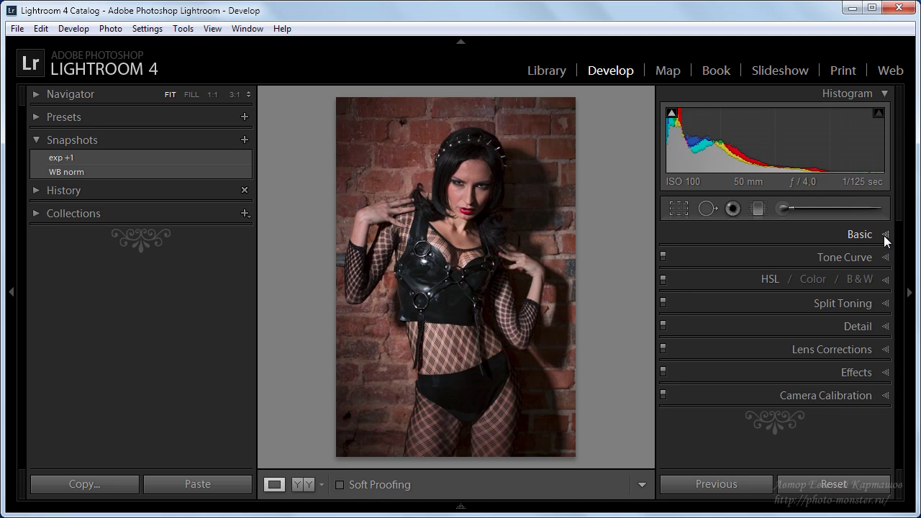
{"action": "left_click", "coordinate": [884, 236]}
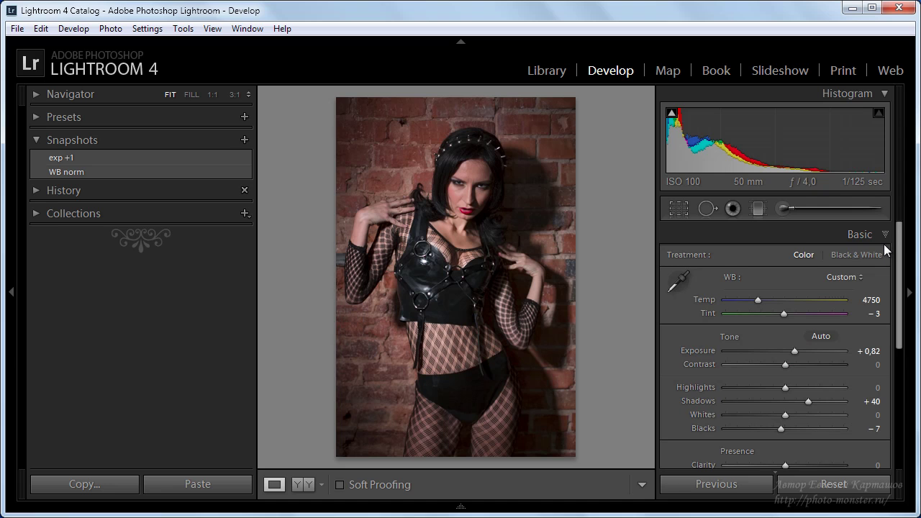
{"action": "scroll", "coordinate": [883, 244], "scroll_direction": "down", "scroll_amount": 5}
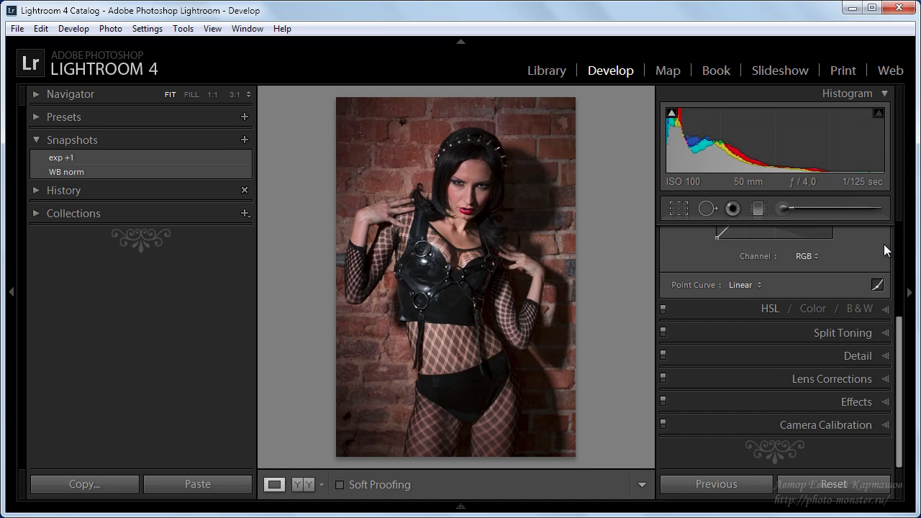
{"action": "scroll", "coordinate": [883, 244], "scroll_direction": "up", "scroll_amount": 2}
{"action": "scroll", "coordinate": [882, 250], "scroll_direction": "up", "scroll_amount": 2}
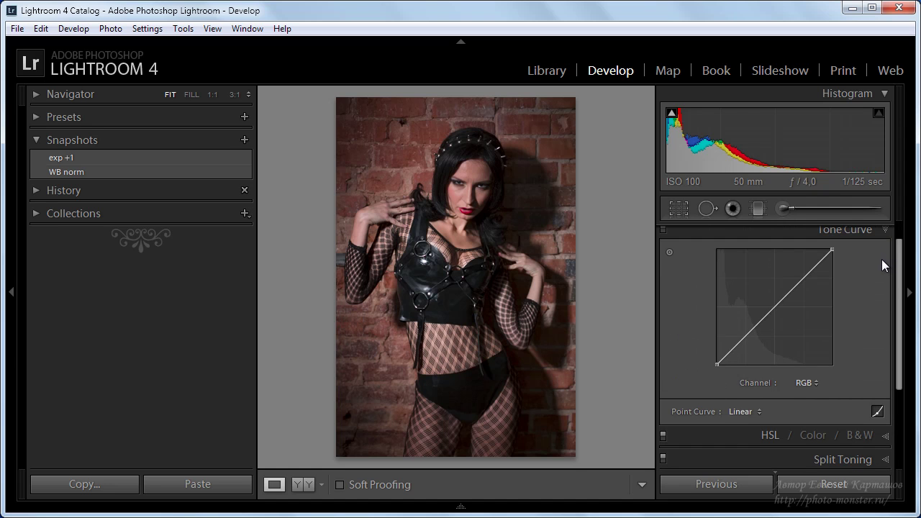
{"action": "scroll", "coordinate": [882, 263], "scroll_direction": "down", "scroll_amount": 3}
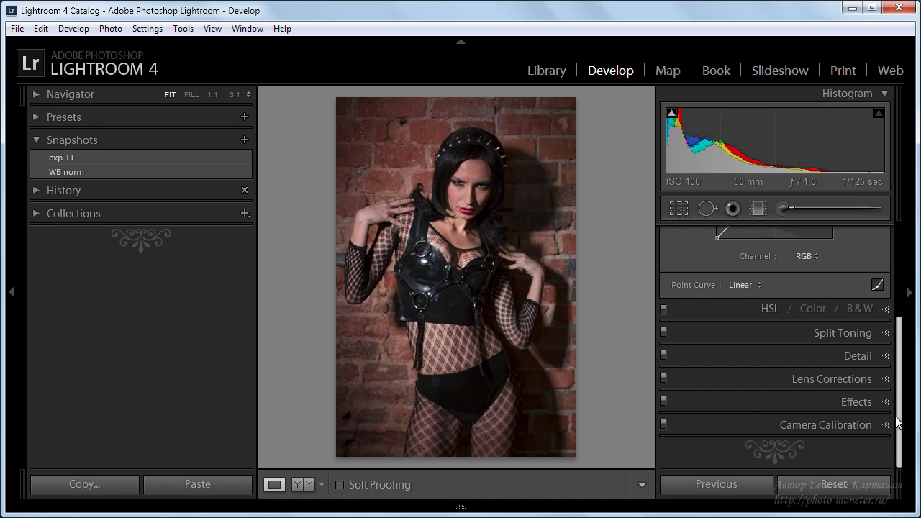
{"action": "left_click", "coordinate": [891, 423]}
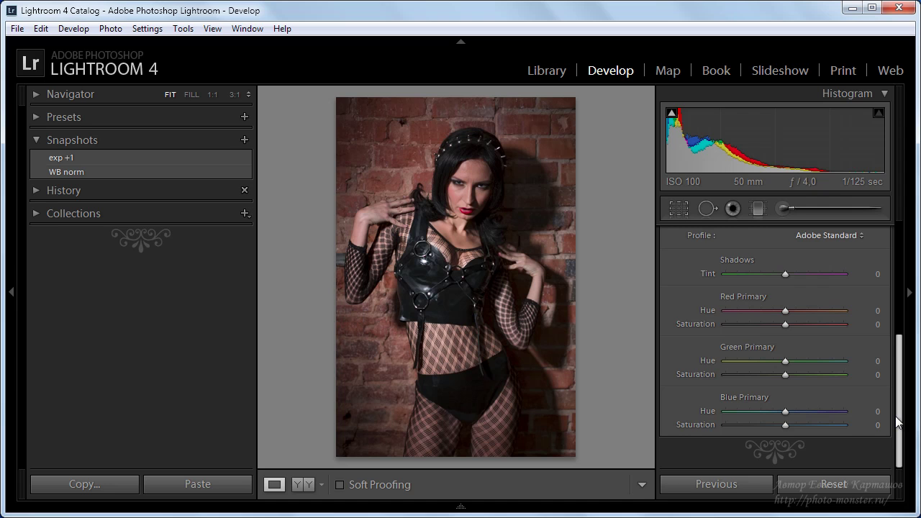
{"action": "scroll", "coordinate": [897, 423], "scroll_direction": "up", "scroll_amount": 5}
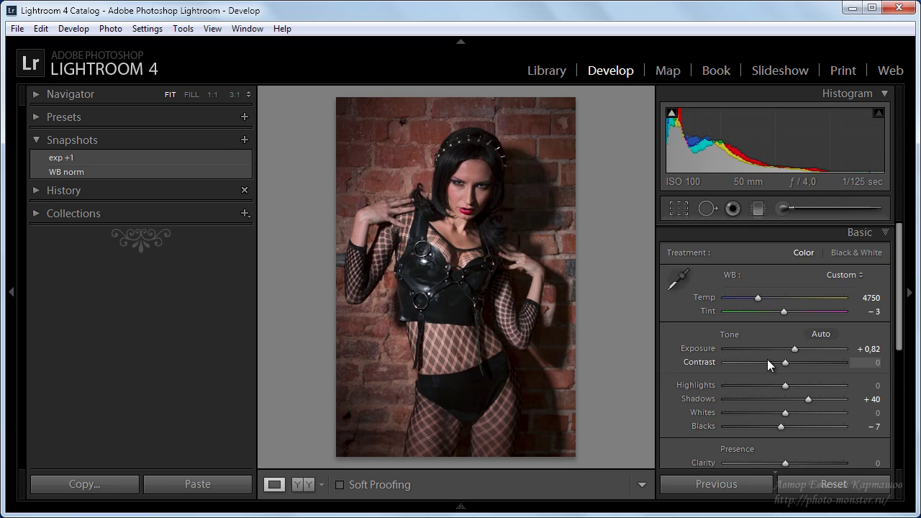
Set Highlights to -33 and Whites to +33 in the Basic panel.
{"action": "scroll", "coordinate": [771, 365], "scroll_direction": "down", "scroll_amount": 1}
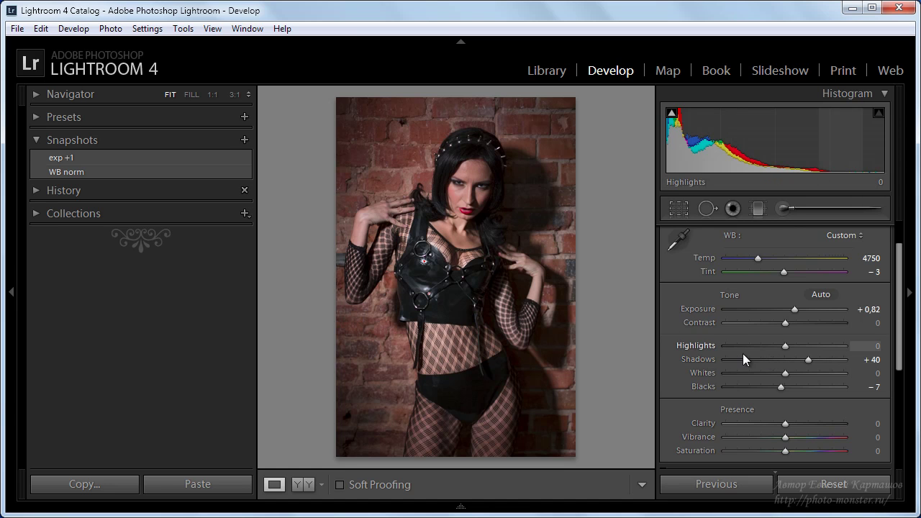
{"action": "left_click_drag", "start_coordinate": [785, 347], "coordinate": [761, 349]}
{"action": "left_click_drag", "start_coordinate": [761, 349], "coordinate": [766, 349]}
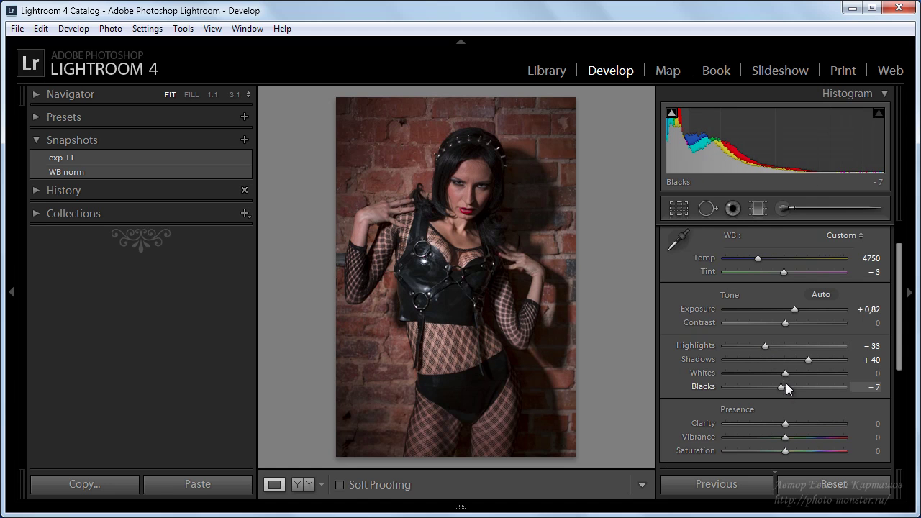
{"action": "left_click_drag", "start_coordinate": [789, 375], "coordinate": [807, 371]}
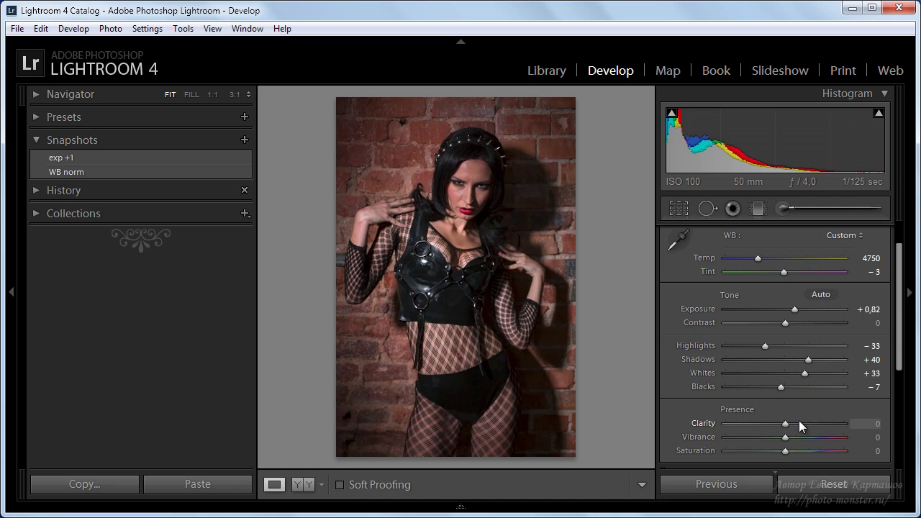
Set Clarity to +15 and toggle the Before view to compare with the original.
{"action": "left_click_drag", "start_coordinate": [786, 424], "coordinate": [795, 424]}
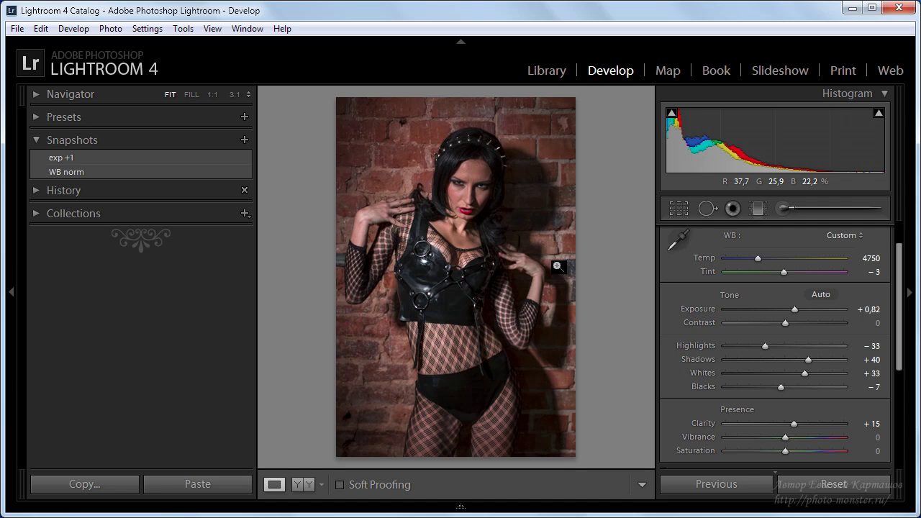
{"action": "key", "text": "backslash"}
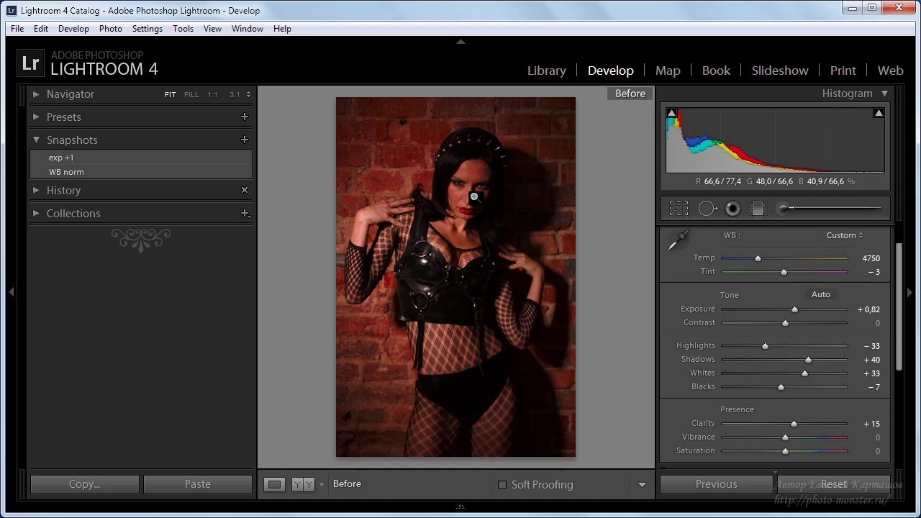
{"action": "key", "text": "backslash"}
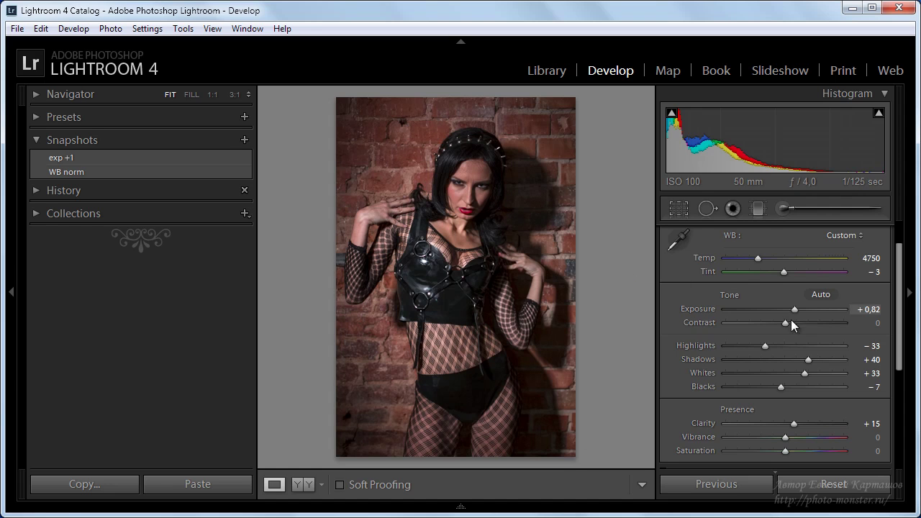
Expand the Lens Corrections panel and switch it to Manual.
{"action": "left_click_drag", "start_coordinate": [899, 360], "coordinate": [893, 306]}
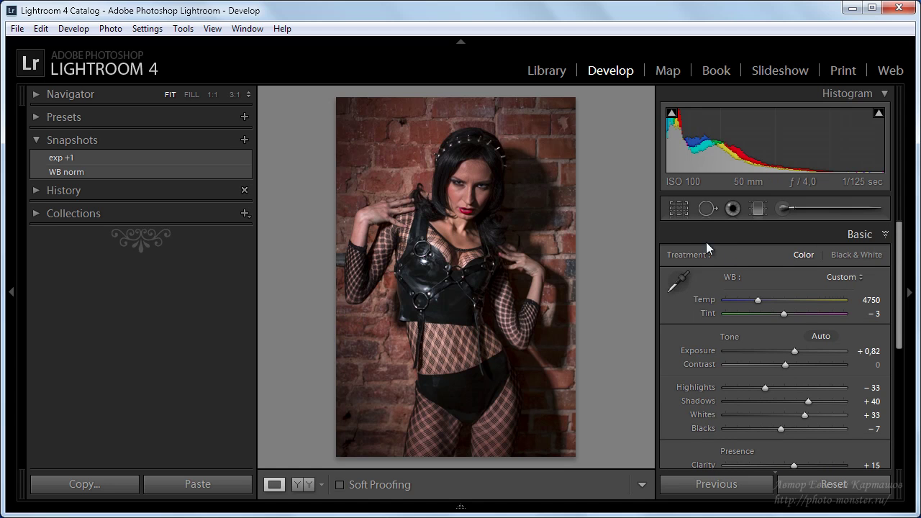
{"action": "scroll", "coordinate": [803, 362], "scroll_direction": "down", "scroll_amount": 1}
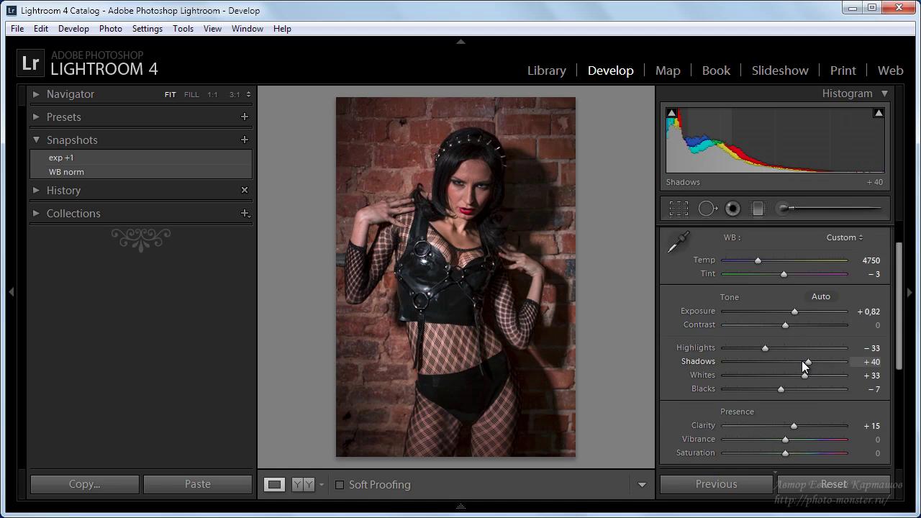
{"action": "scroll", "coordinate": [813, 363], "scroll_direction": "down", "scroll_amount": 2}
{"action": "scroll", "coordinate": [822, 367], "scroll_direction": "down", "scroll_amount": 3}
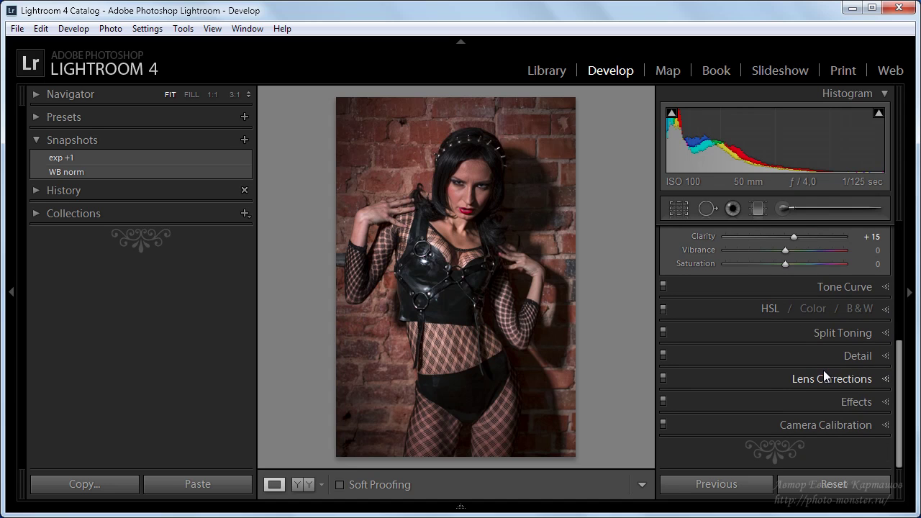
{"action": "left_click", "coordinate": [872, 376]}
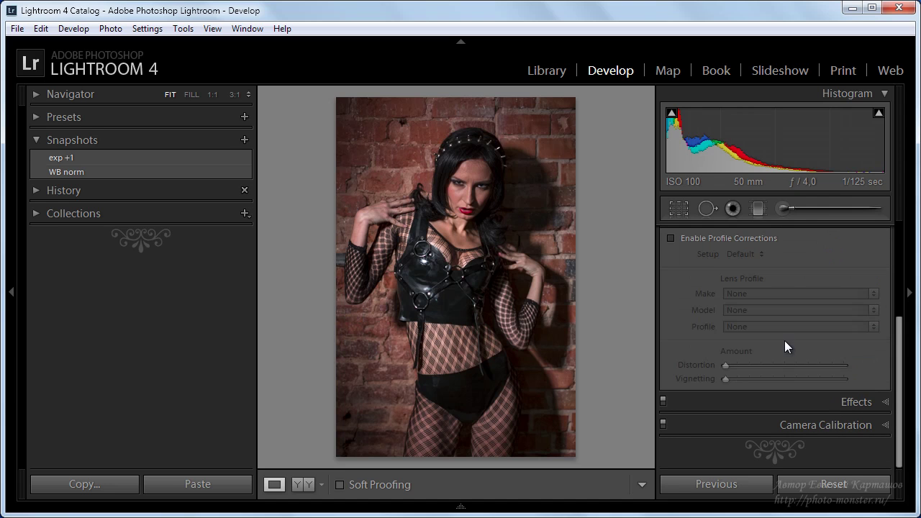
{"action": "scroll", "coordinate": [791, 316], "scroll_direction": "down", "scroll_amount": 2}
{"action": "left_click", "coordinate": [813, 278]}
Try Lens Vignetting Amount at -100, then reset it to 0.
{"action": "scroll", "coordinate": [788, 374], "scroll_direction": "down", "scroll_amount": 1}
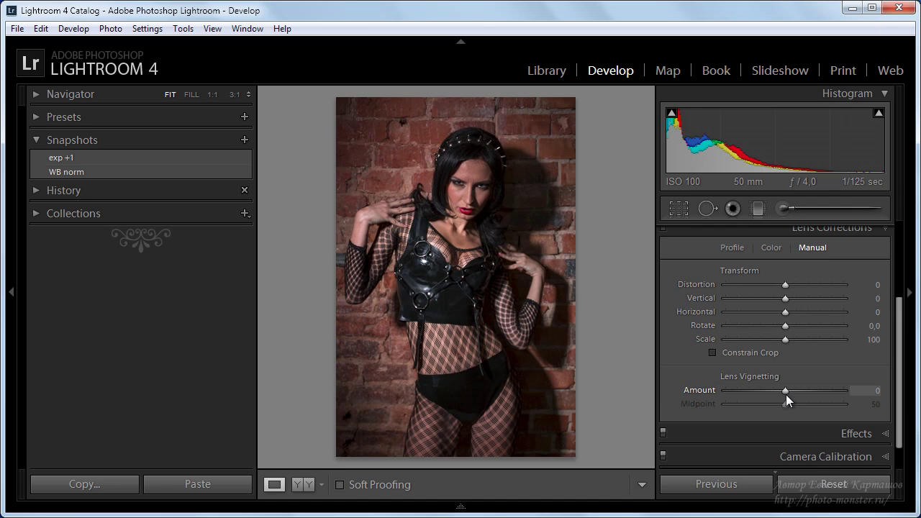
{"action": "left_click_drag", "start_coordinate": [783, 389], "coordinate": [723, 401]}
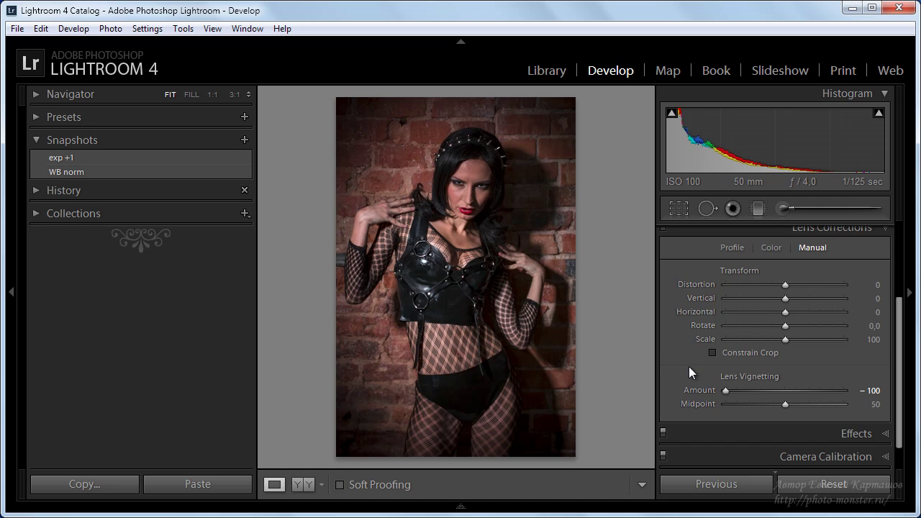
{"action": "double_click", "coordinate": [726, 390]}
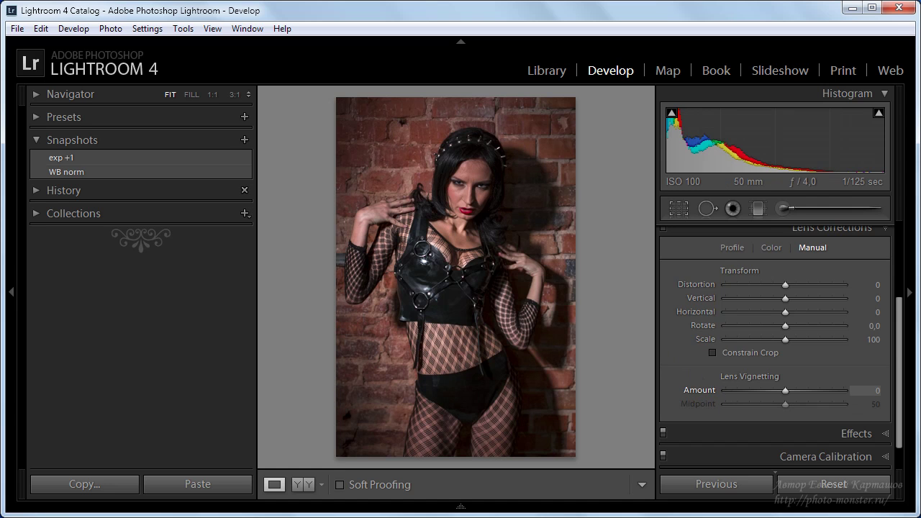
{"action": "scroll", "coordinate": [899, 389], "scroll_direction": "down", "scroll_amount": 2}
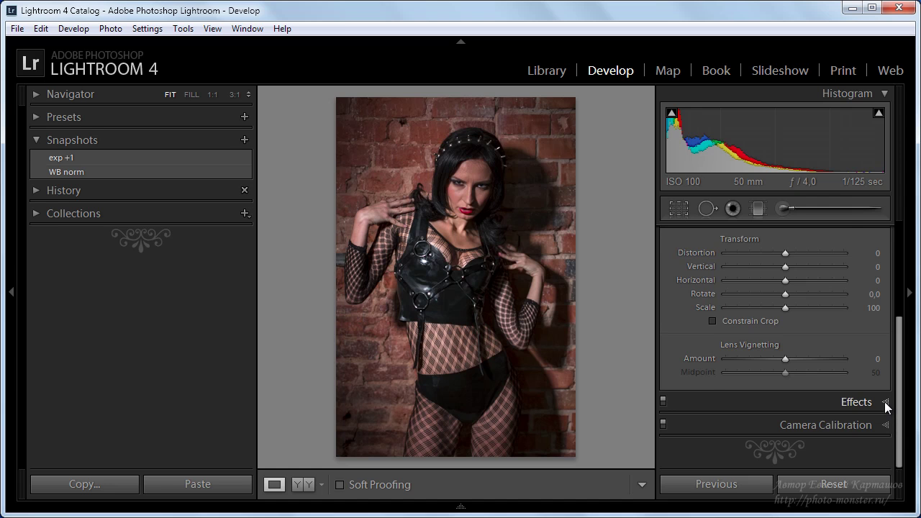
Set Post-Crop Vignetting Amount to -24 in Effects after briefly trying -38.
{"action": "left_click", "coordinate": [884, 402]}
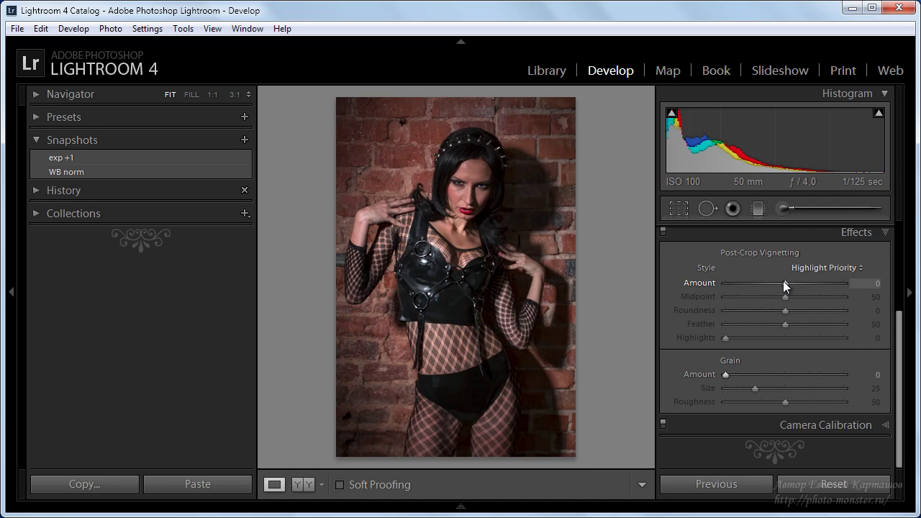
{"action": "mouse_move", "coordinate": [782, 284]}
{"action": "left_mouse_down"}
{"action": "mouse_move", "coordinate": [759, 285]}
{"action": "mouse_move", "coordinate": [772, 285]}
{"action": "left_mouse_up"}
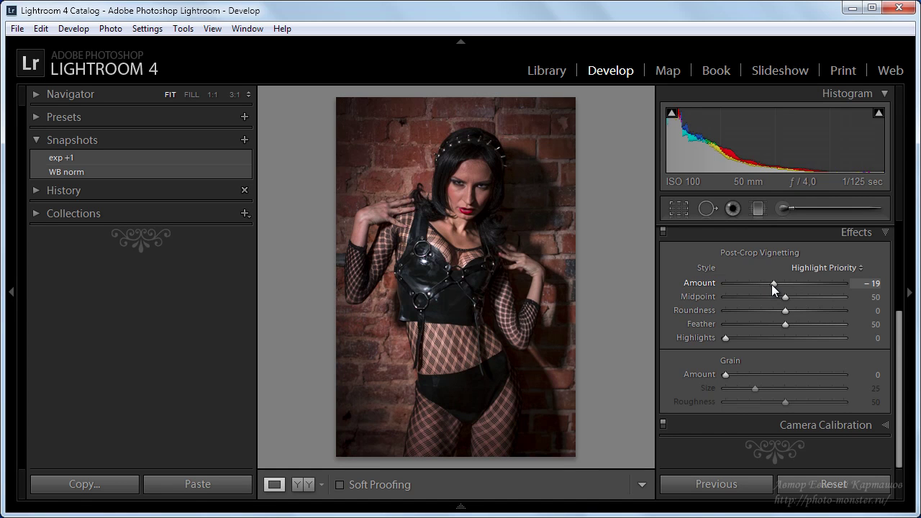
{"action": "left_click", "coordinate": [662, 233]}
{"action": "left_click_drag", "start_coordinate": [773, 284], "coordinate": [769, 284]}
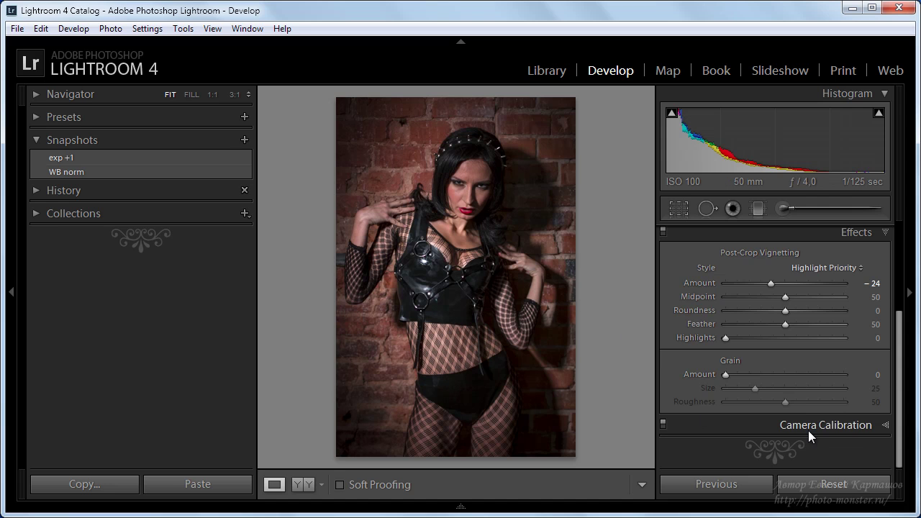
{"action": "scroll", "coordinate": [807, 429], "scroll_direction": "up", "scroll_amount": 1}
{"action": "scroll", "coordinate": [807, 429], "scroll_direction": "up", "scroll_amount": 2}
{"action": "scroll", "coordinate": [808, 429], "scroll_direction": "up", "scroll_amount": 2}
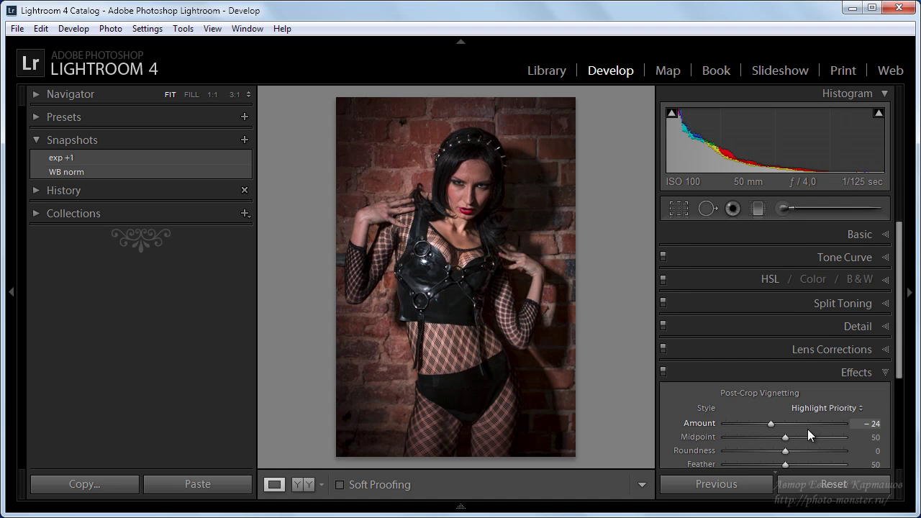
Slightly raise the Blue channel's black point on the Tone Curve.
{"action": "left_click", "coordinate": [886, 260]}
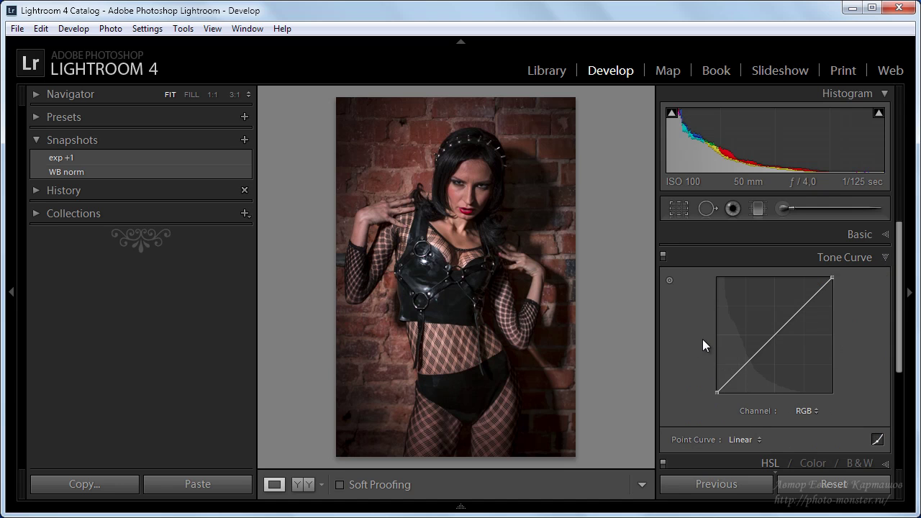
{"action": "left_click", "coordinate": [810, 411]}
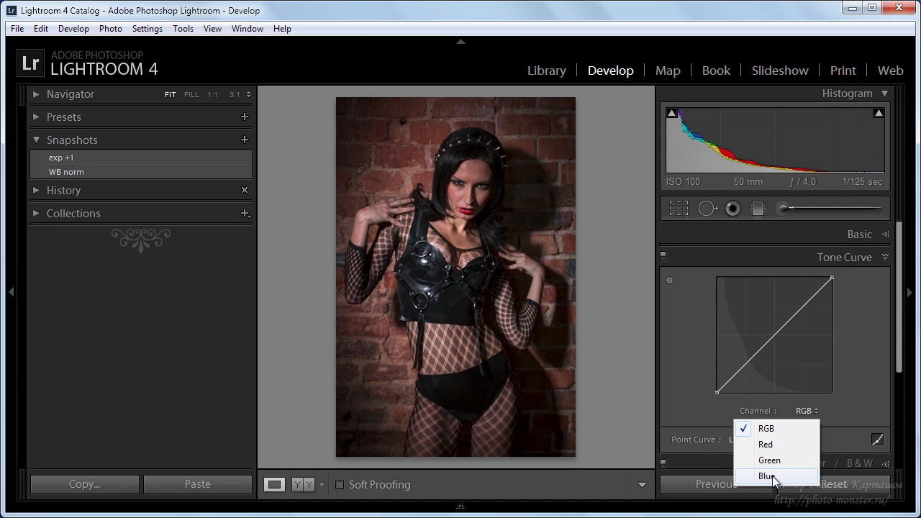
{"action": "left_click", "coordinate": [766, 475]}
{"action": "left_click_drag", "start_coordinate": [716, 392], "coordinate": [715, 381]}
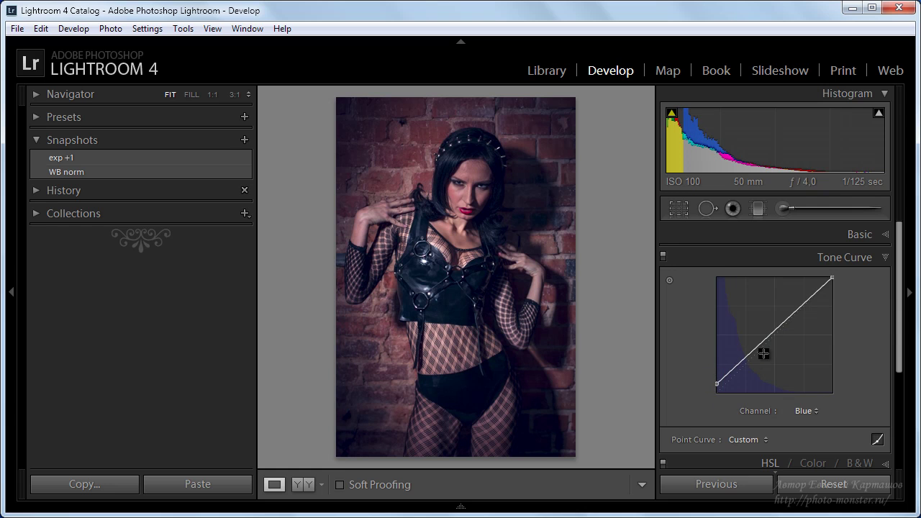
Drag the Red channel's black point right to 3,9 %.
{"action": "left_click", "coordinate": [767, 411]}
{"action": "left_click", "coordinate": [768, 444]}
{"action": "left_click_drag", "start_coordinate": [718, 392], "coordinate": [722, 393]}
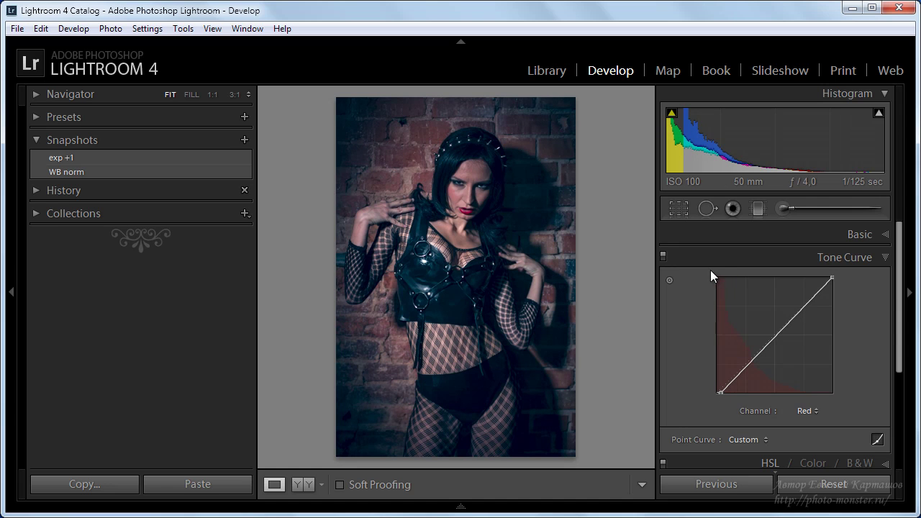
{"action": "left_click", "coordinate": [817, 410]}
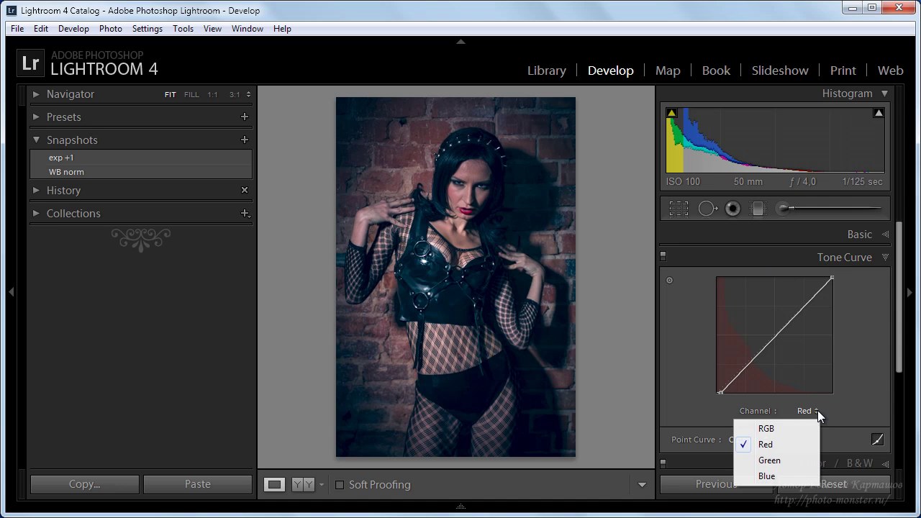
Lower the Blue curve's top end and add points near 48,2/46,7 % and 78,0/65,1 %.
{"action": "left_click", "coordinate": [781, 478]}
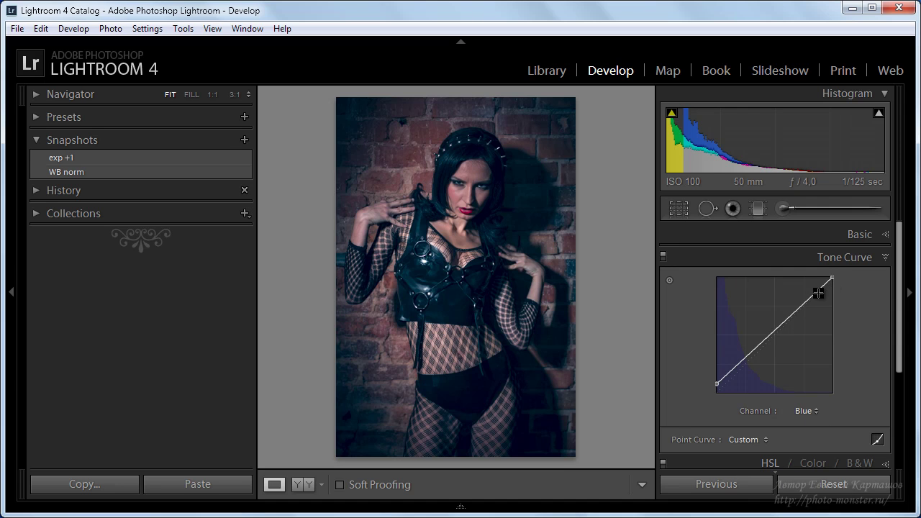
{"action": "left_click_drag", "start_coordinate": [838, 279], "coordinate": [837, 299]}
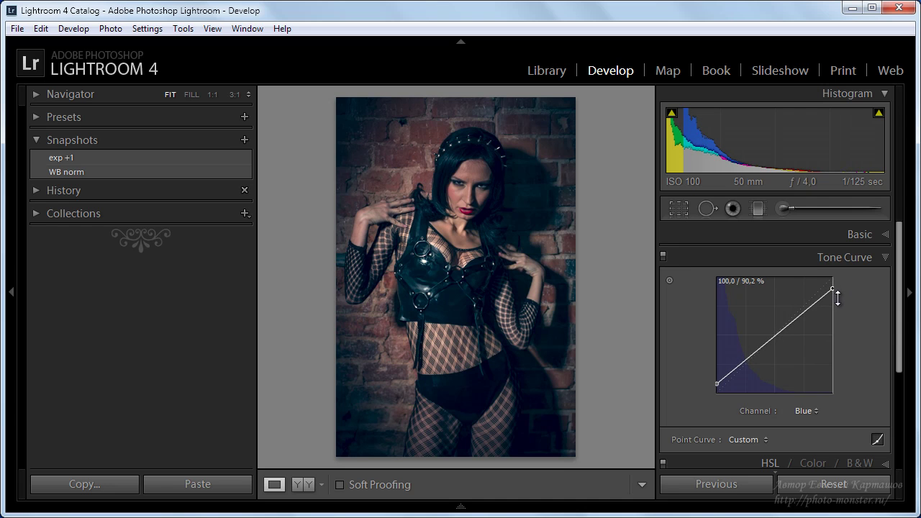
{"action": "left_click", "coordinate": [801, 317]}
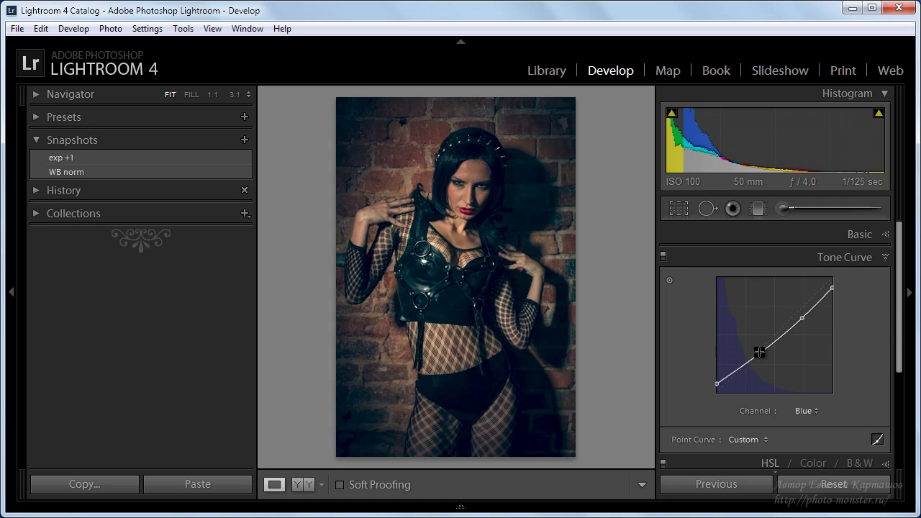
{"action": "left_click_drag", "start_coordinate": [774, 345], "coordinate": [771, 340]}
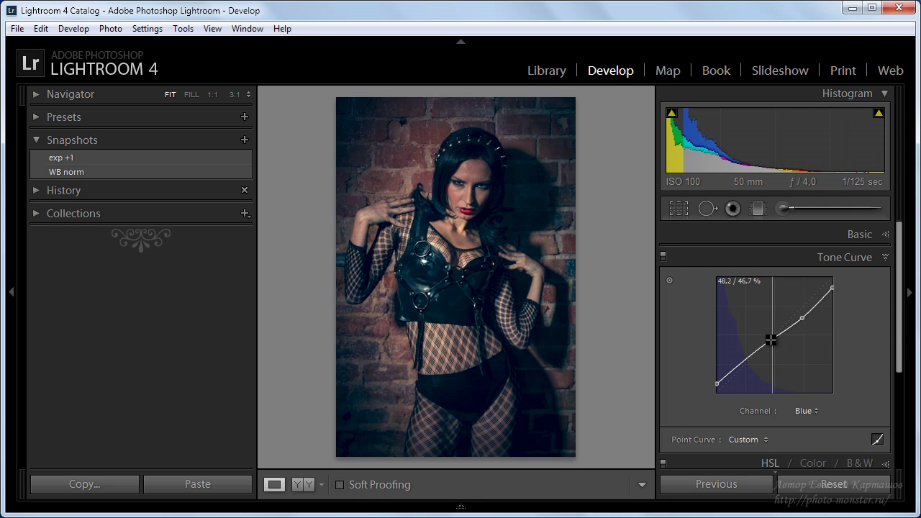
{"action": "left_click_drag", "start_coordinate": [802, 318], "coordinate": [811, 318]}
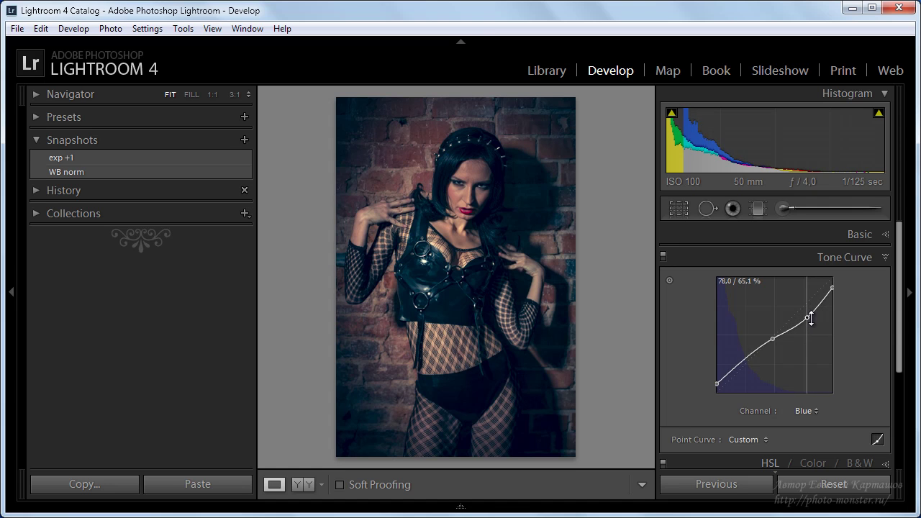
{"action": "left_click", "coordinate": [804, 410]}
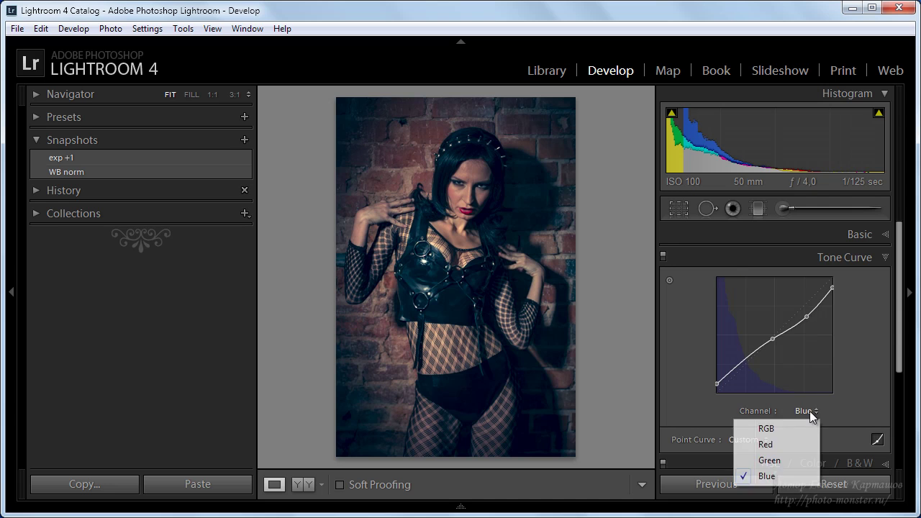
Add Green curve points near 74,9/78,0 % and 22,7/21,2 % for a gentle S.
{"action": "left_click", "coordinate": [787, 444]}
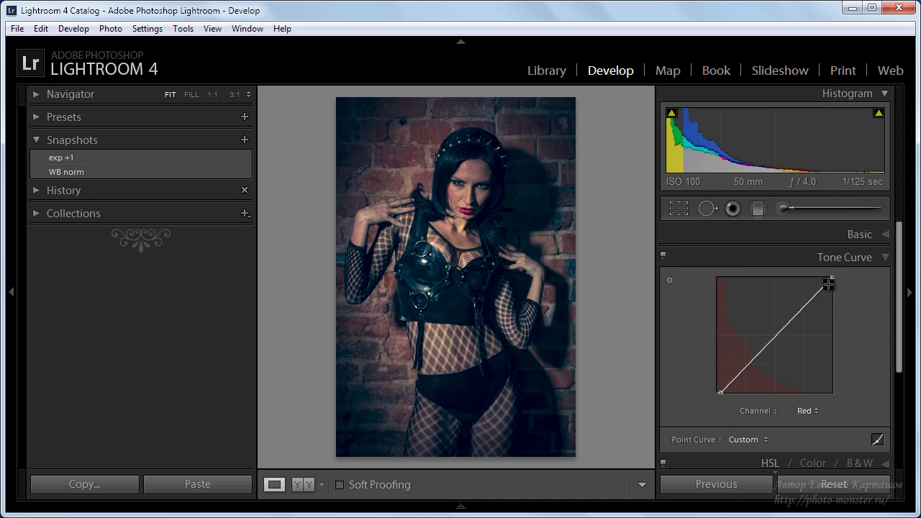
{"action": "key", "text": "ctrl+z"}
{"action": "left_click", "coordinate": [805, 411]}
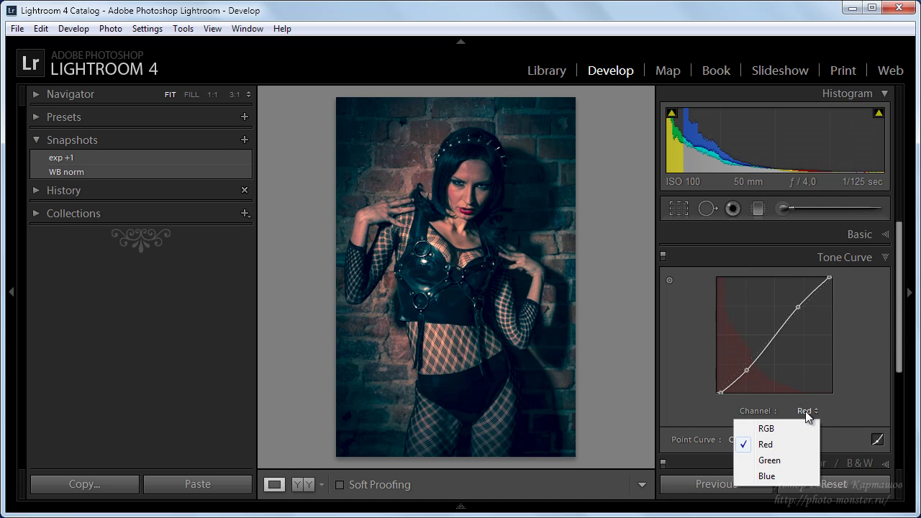
{"action": "left_click", "coordinate": [771, 461]}
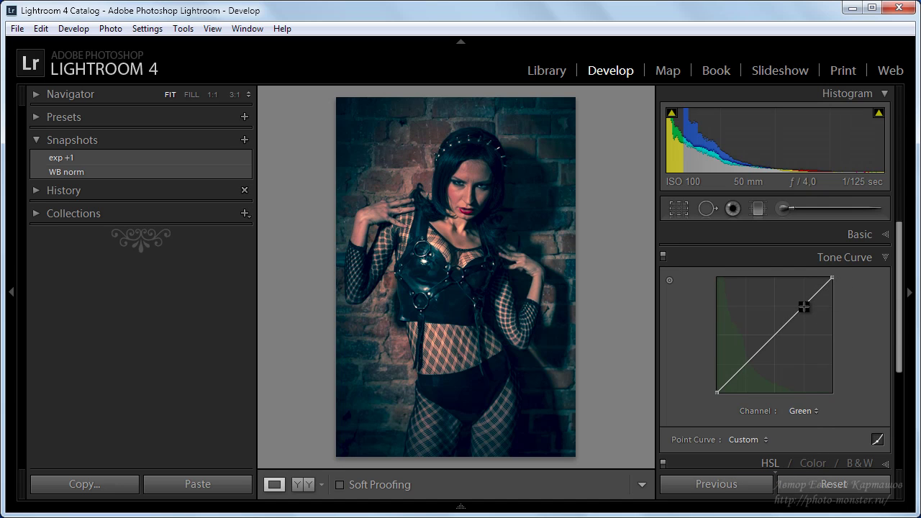
{"action": "left_click_drag", "start_coordinate": [802, 307], "coordinate": [804, 303]}
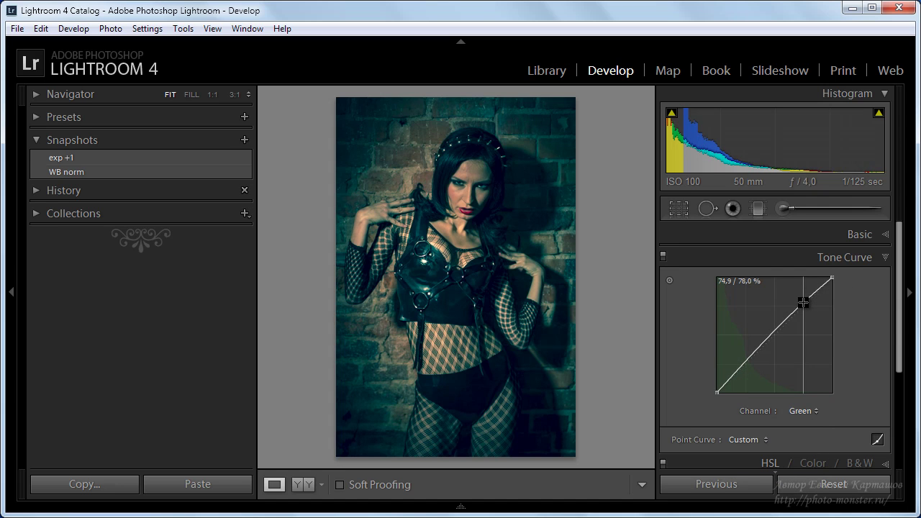
{"action": "left_click_drag", "start_coordinate": [741, 366], "coordinate": [742, 370]}
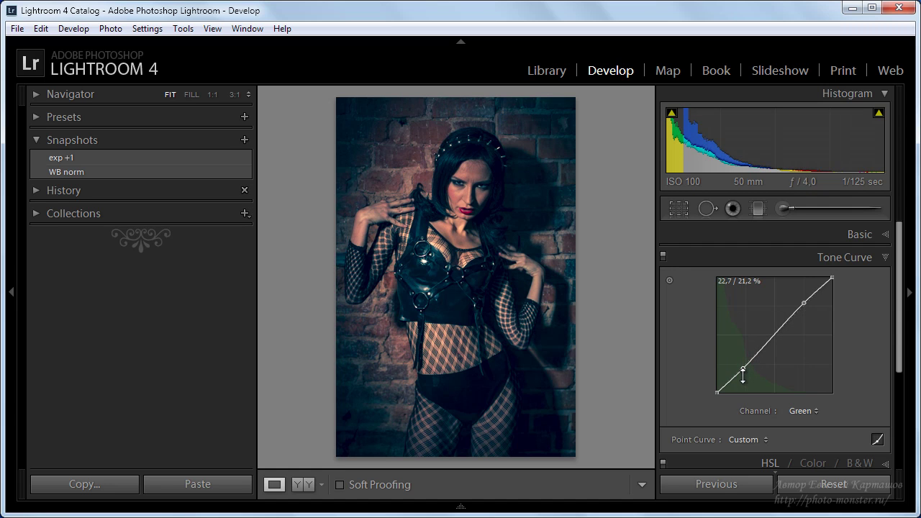
Toggle the Tone Curve off and on to compare the result.
{"action": "left_click", "coordinate": [662, 256]}
{"action": "left_click", "coordinate": [662, 256]}
{"action": "left_click", "coordinate": [663, 256]}
{"action": "left_click", "coordinate": [662, 255]}
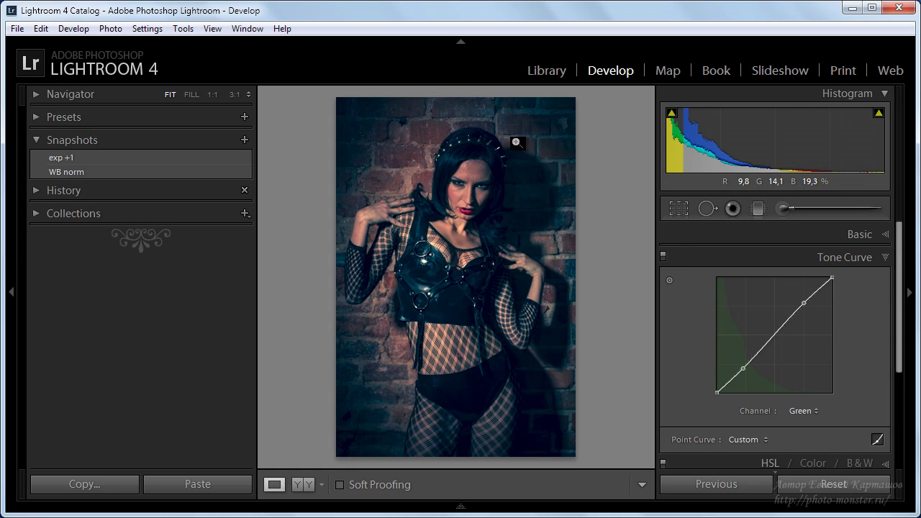
In the Basic panel, set Highlights −15, Whites −14 and Exposure +1.30.
{"action": "left_click", "coordinate": [869, 232]}
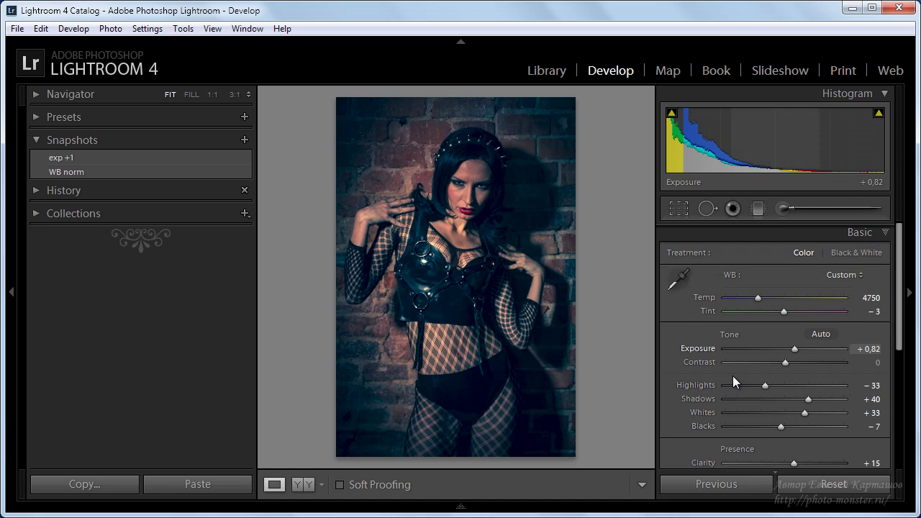
{"action": "left_click_drag", "start_coordinate": [765, 387], "coordinate": [778, 385]}
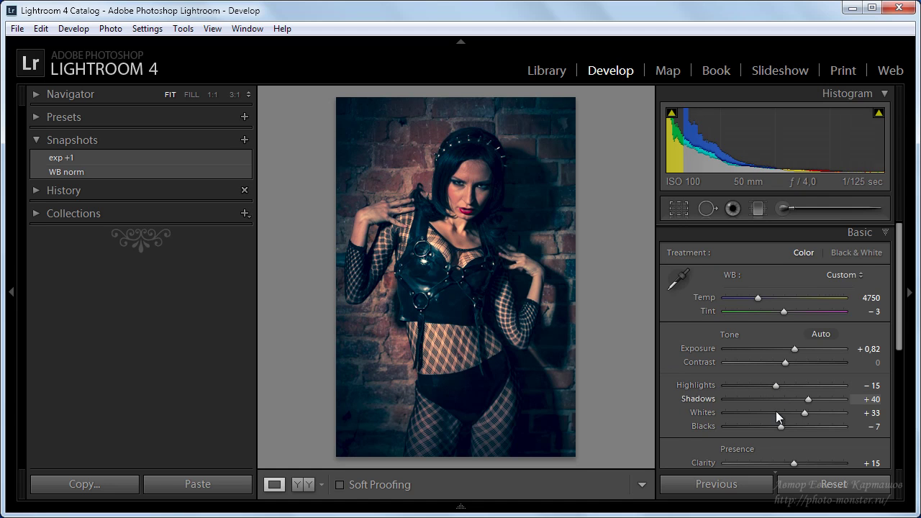
{"action": "left_click_drag", "start_coordinate": [805, 412], "coordinate": [777, 414]}
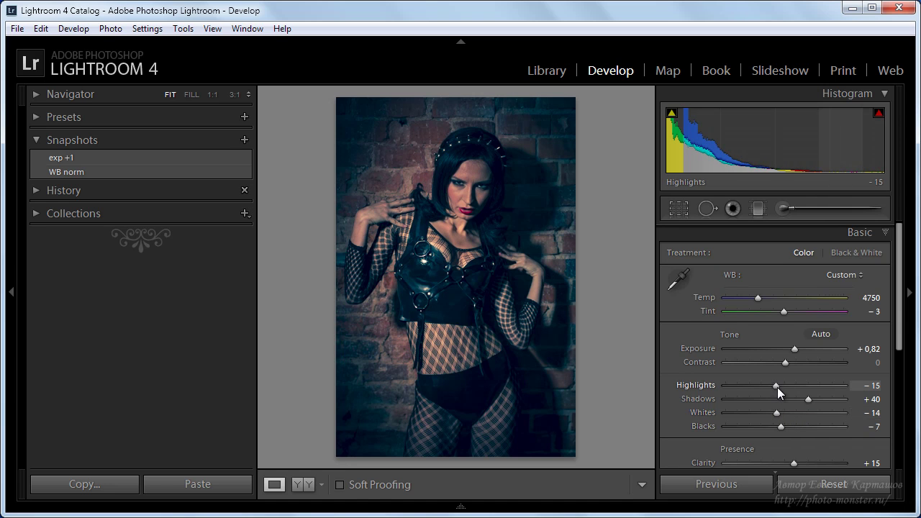
{"action": "left_click_drag", "start_coordinate": [796, 350], "coordinate": [802, 350]}
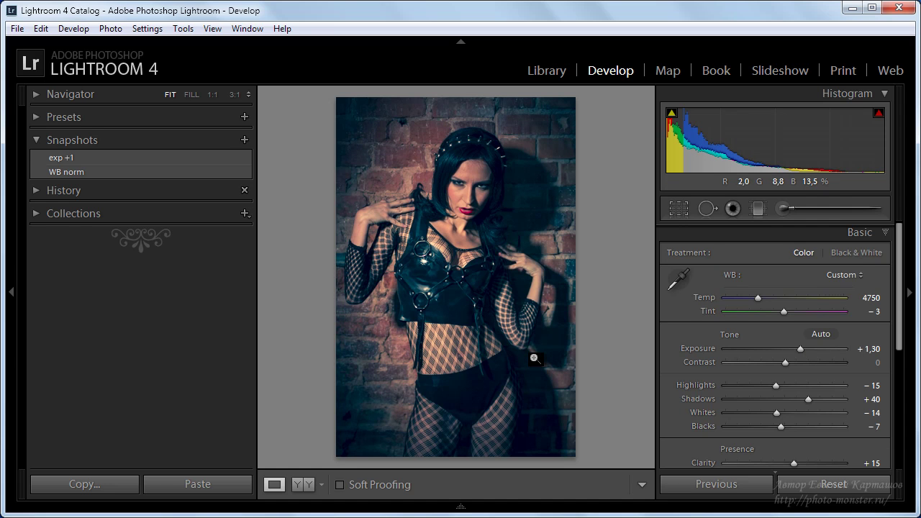
{"action": "mouse_move", "coordinate": [899, 335]}
{"action": "left_mouse_down"}
{"action": "mouse_move", "coordinate": [898, 449]}
{"action": "mouse_move", "coordinate": [899, 436]}
{"action": "left_mouse_up"}
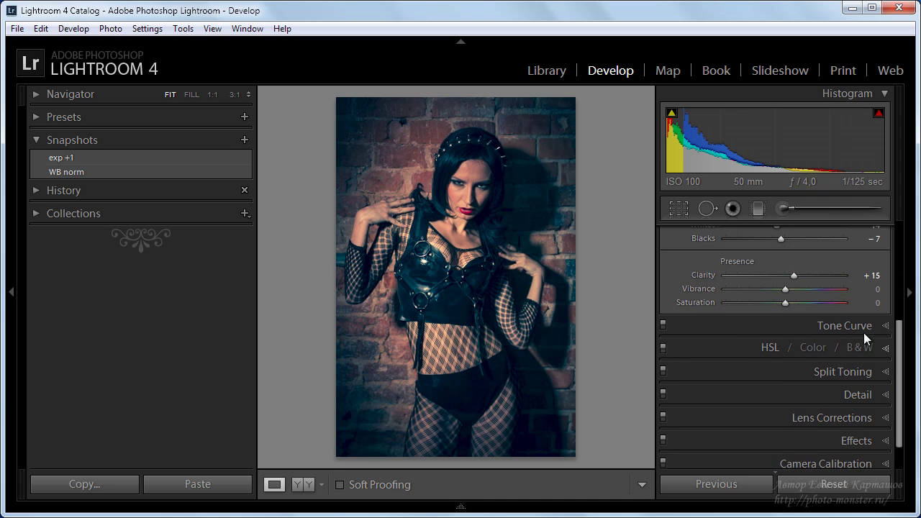
Reset the Tone Curve's point curve to the Linear preset.
{"action": "left_click", "coordinate": [888, 328]}
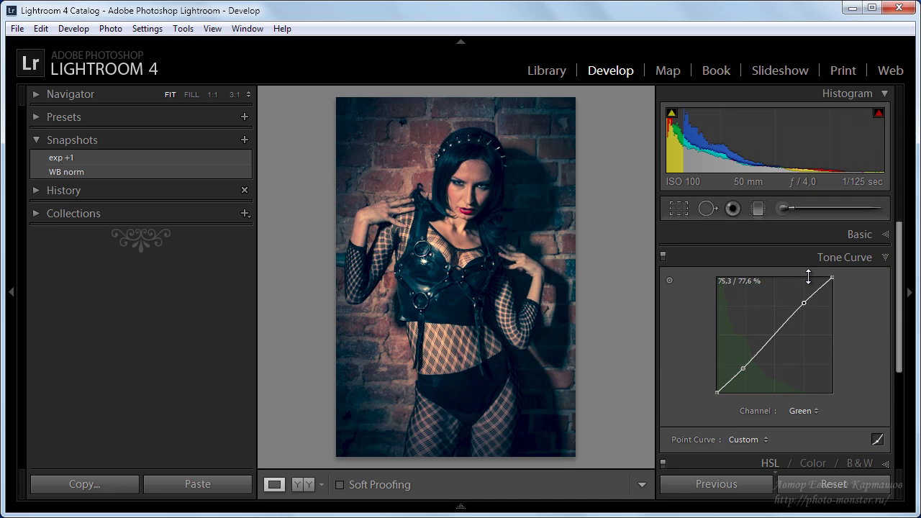
{"action": "left_click", "coordinate": [761, 440]}
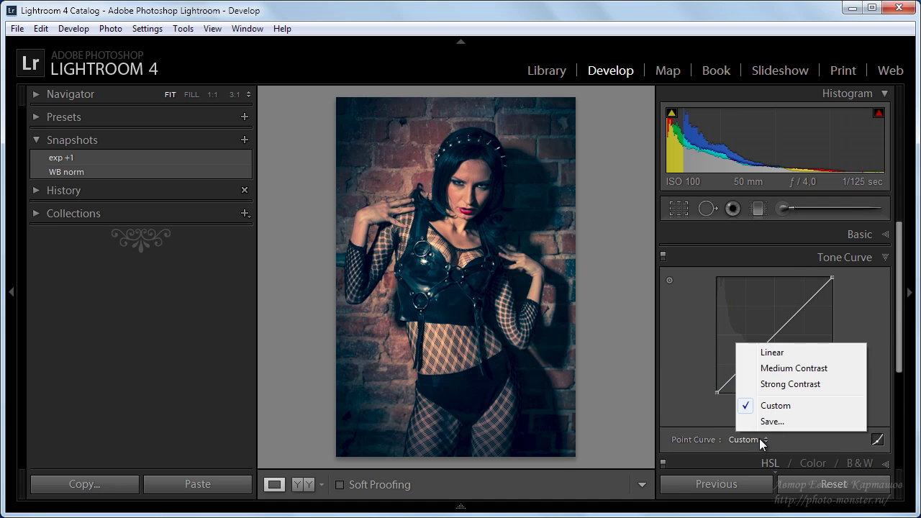
{"action": "left_click", "coordinate": [772, 353]}
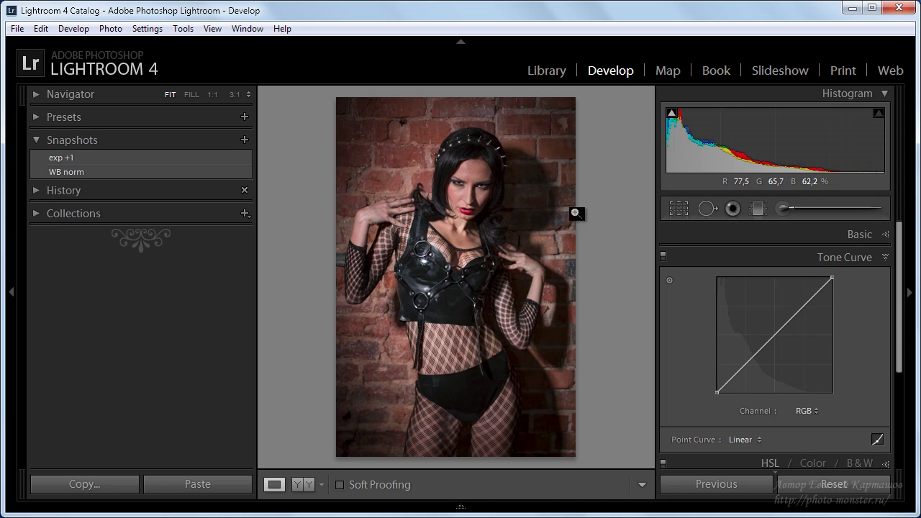
{"action": "scroll", "coordinate": [818, 410], "scroll_direction": "down", "scroll_amount": 1}
{"action": "scroll", "coordinate": [817, 409], "scroll_direction": "down", "scroll_amount": 2}
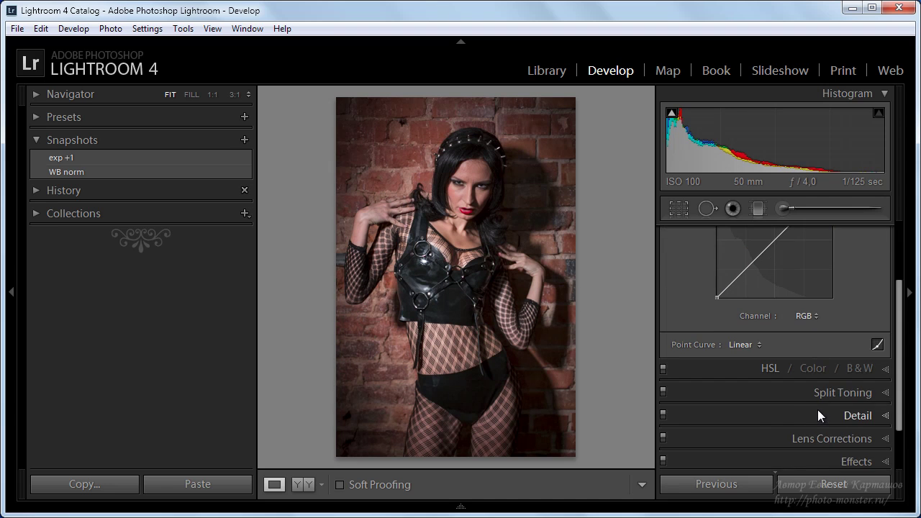
Tint shadows blue, set highlights to Hue 79, Saturation 34, and shift Balance toward highlights.
{"action": "left_click", "coordinate": [849, 392]}
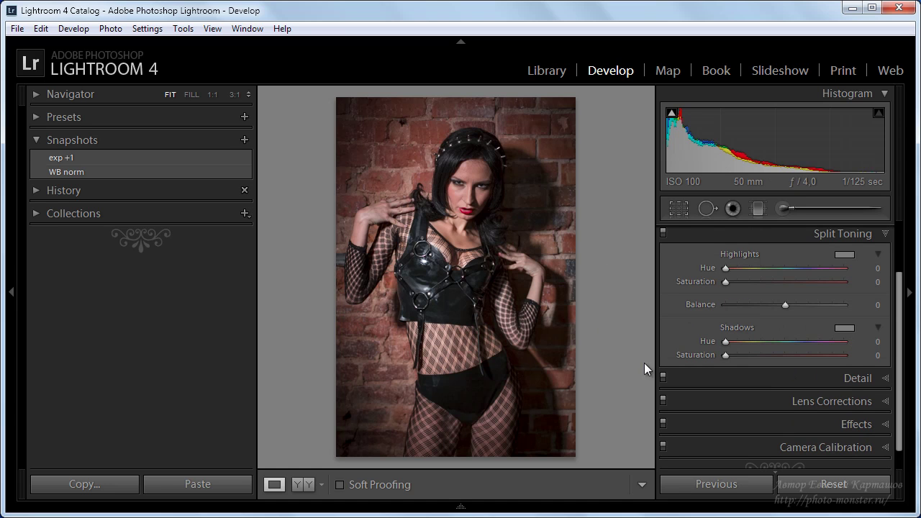
{"action": "key", "text": "alt"}
{"action": "left_click_drag", "start_coordinate": [724, 341], "coordinate": [799, 343]}
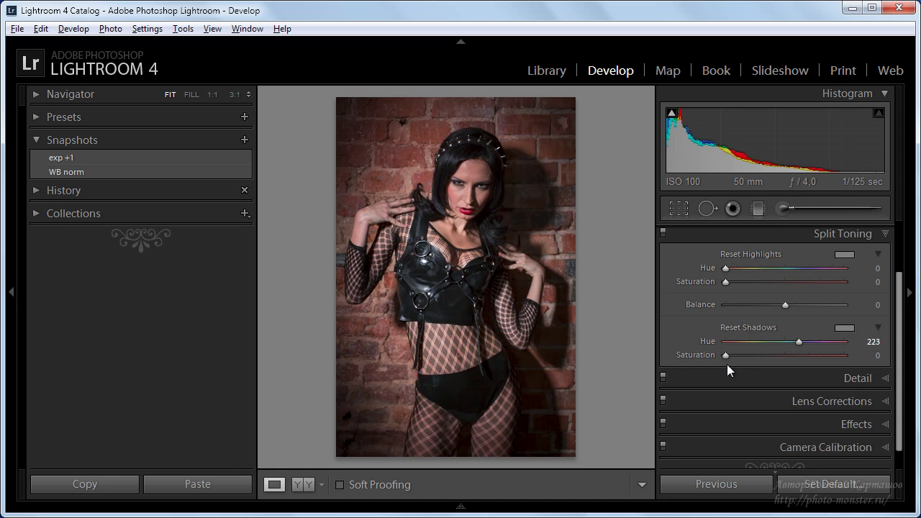
{"action": "left_click_drag", "start_coordinate": [727, 353], "coordinate": [782, 357]}
{"action": "left_click_drag", "start_coordinate": [784, 305], "coordinate": [823, 304]}
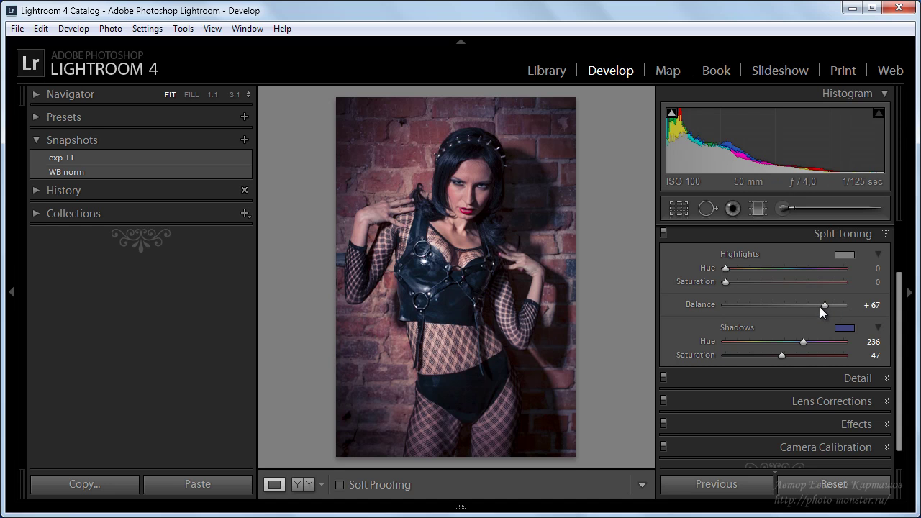
{"action": "left_click_drag", "start_coordinate": [824, 304], "coordinate": [830, 306]}
{"action": "left_click_drag", "start_coordinate": [726, 267], "coordinate": [749, 268]}
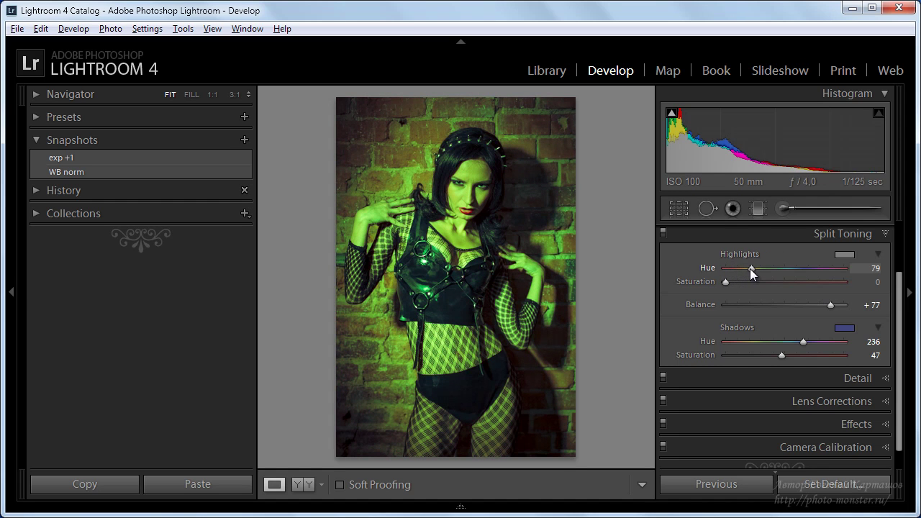
{"action": "left_click_drag", "start_coordinate": [728, 280], "coordinate": [765, 280]}
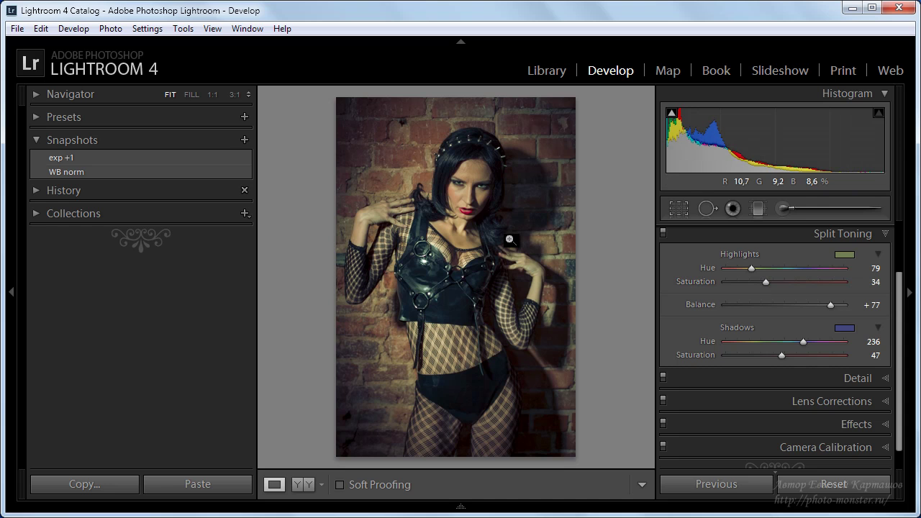
Fine-tune shadows to Hue 225, Saturation 69 and Balance to +64, then compare.
{"action": "left_click", "coordinate": [804, 354]}
{"action": "left_click", "coordinate": [809, 352]}
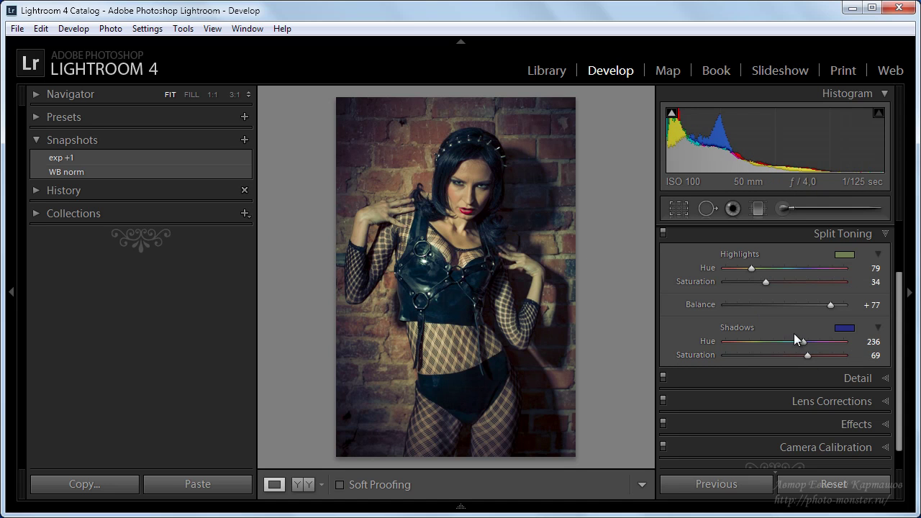
{"action": "left_click_drag", "start_coordinate": [805, 340], "coordinate": [800, 340]}
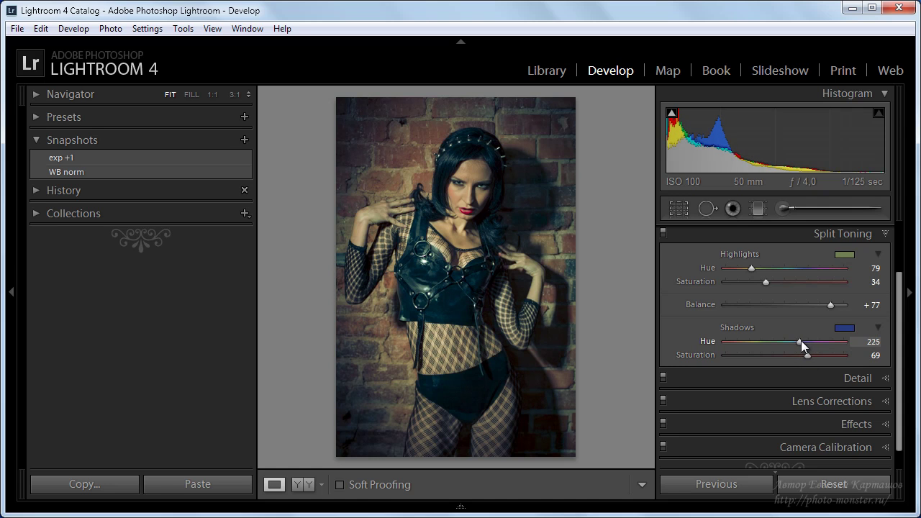
{"action": "left_click_drag", "start_coordinate": [827, 306], "coordinate": [819, 308]}
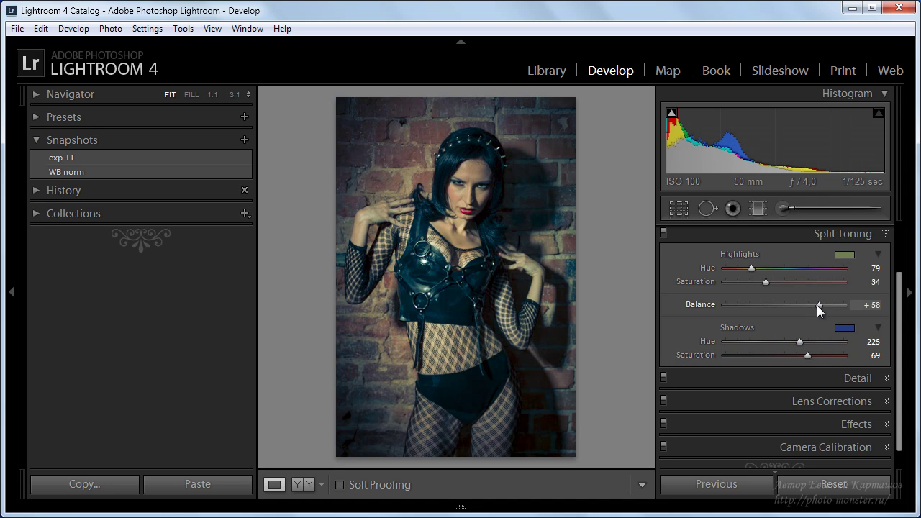
{"action": "left_click_drag", "start_coordinate": [818, 305], "coordinate": [820, 305]}
{"action": "left_click", "coordinate": [662, 232]}
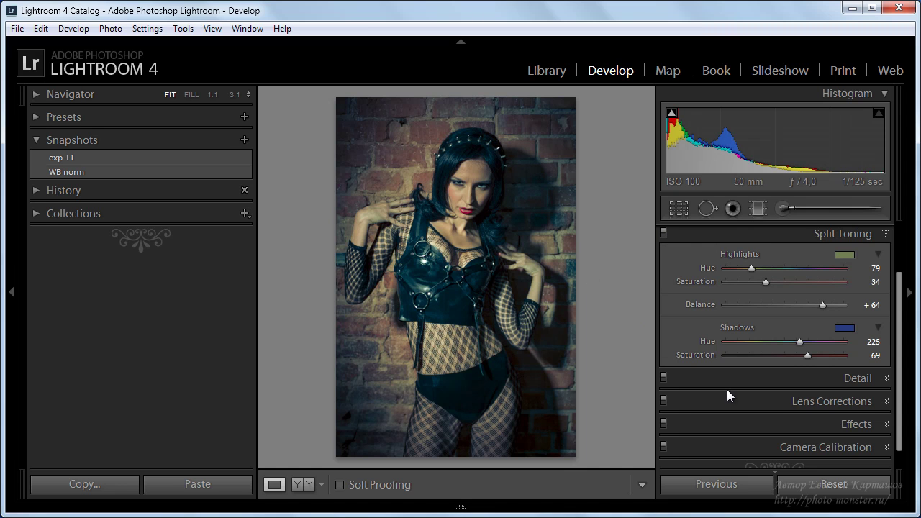
Set Post-Crop Vignetting Amount to −37 and Midpoint to 44.
{"action": "left_click", "coordinate": [843, 424]}
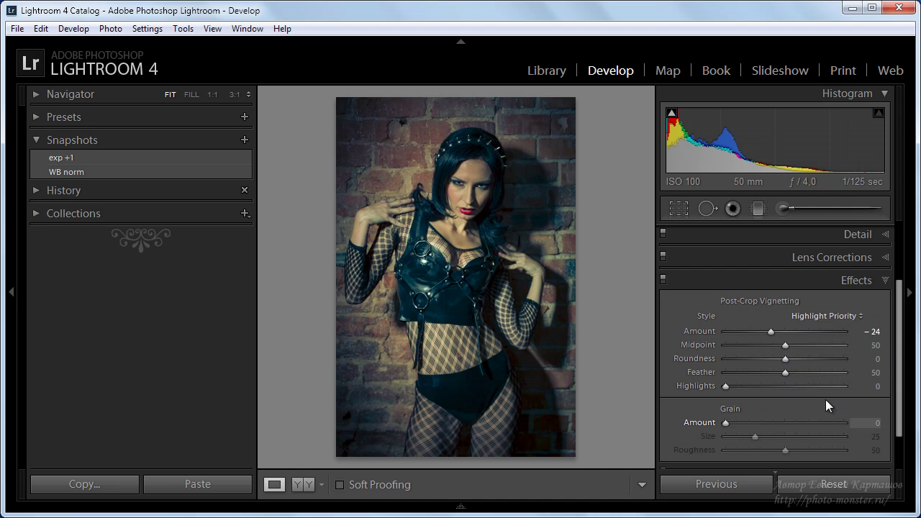
{"action": "left_click_drag", "start_coordinate": [772, 331], "coordinate": [777, 345]}
{"action": "scroll", "coordinate": [689, 250], "scroll_direction": "up", "scroll_amount": 2}
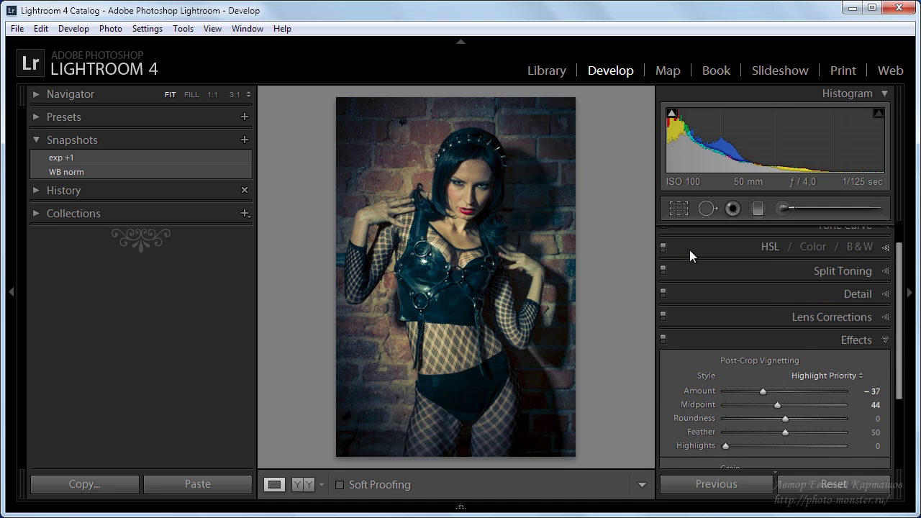
{"action": "scroll", "coordinate": [795, 254], "scroll_direction": "up", "scroll_amount": 1}
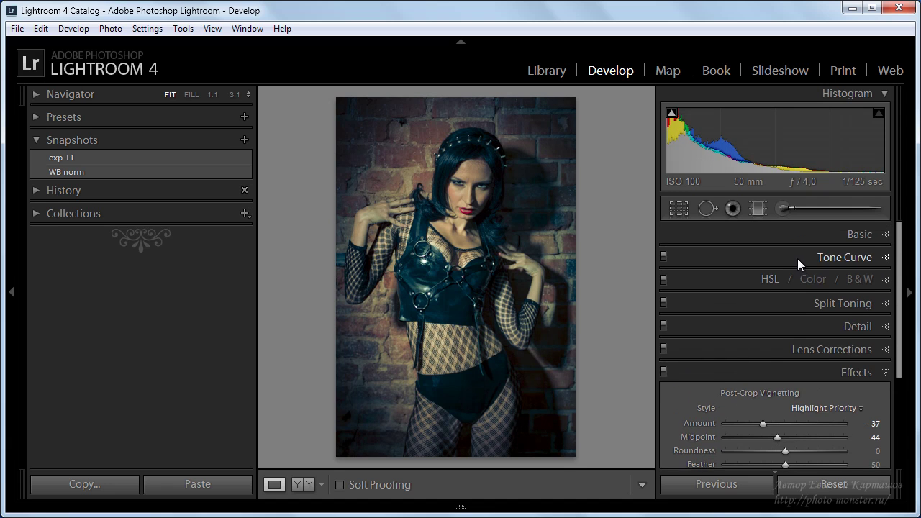
Raise Clarity from +15 to +45 in the Basic panel.
{"action": "left_click", "coordinate": [874, 236]}
{"action": "scroll", "coordinate": [796, 406], "scroll_direction": "down", "scroll_amount": 3}
{"action": "left_click_drag", "start_coordinate": [793, 383], "coordinate": [811, 385]}
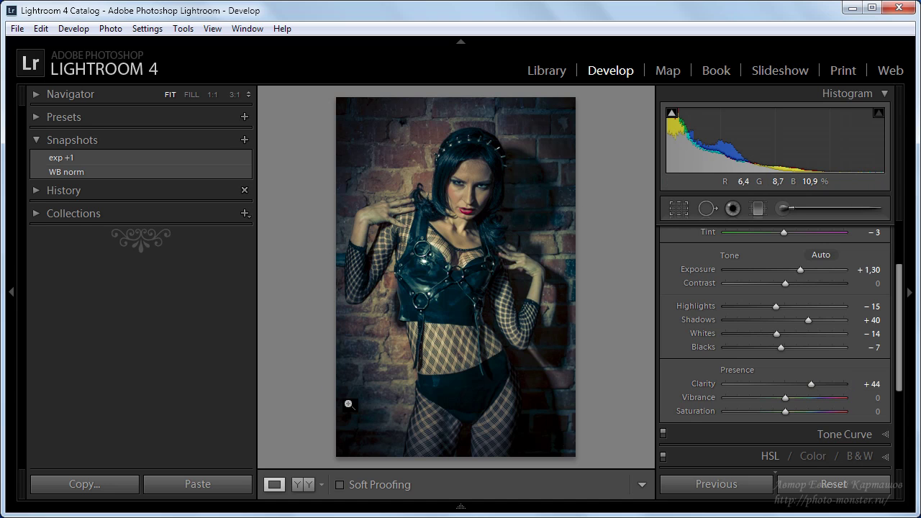
{"action": "left_click_drag", "start_coordinate": [810, 386], "coordinate": [813, 387]}
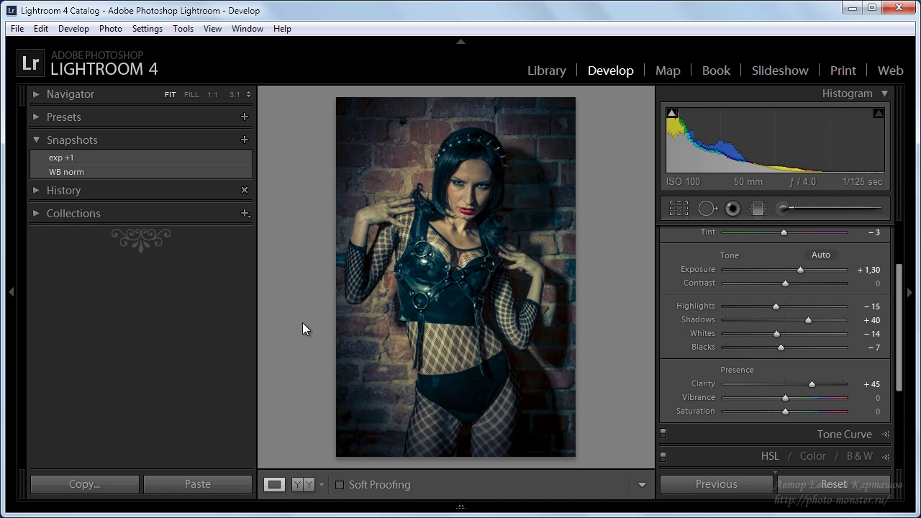
Create a snapshot named 'var 1' and go back to the Library grid.
{"action": "key", "text": "ctrl+n"}
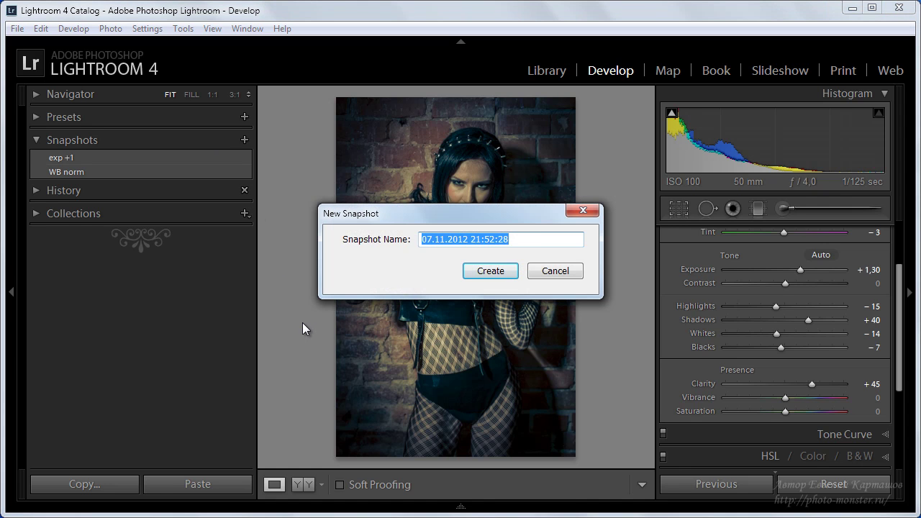
{"action": "type", "text": "var 1"}
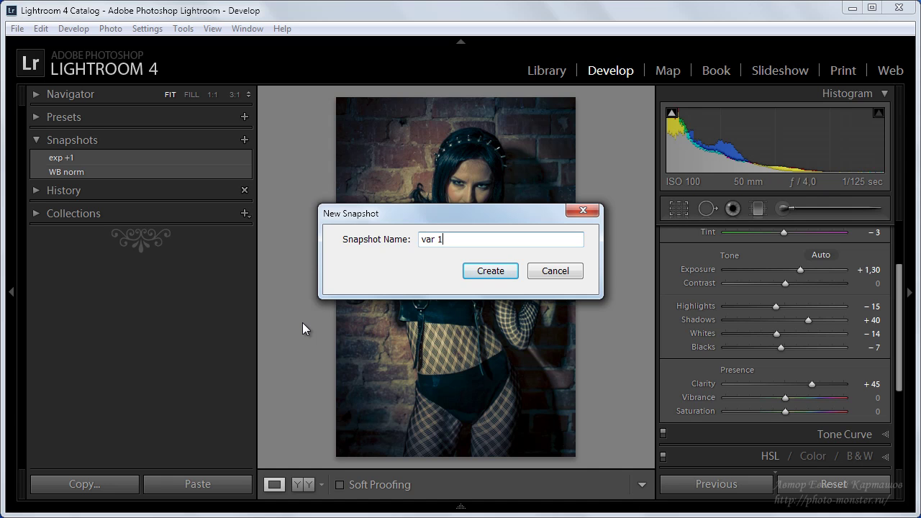
{"action": "key", "text": "Return"}
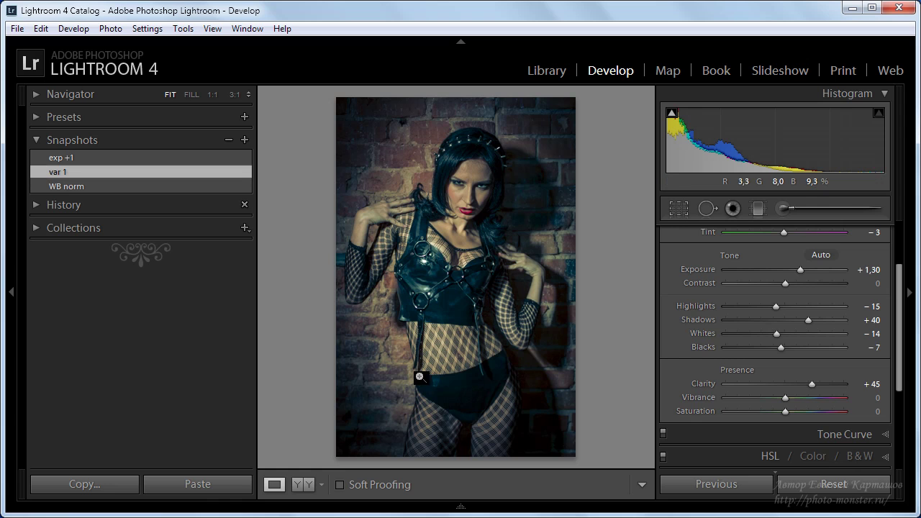
{"action": "left_click", "coordinate": [537, 76]}
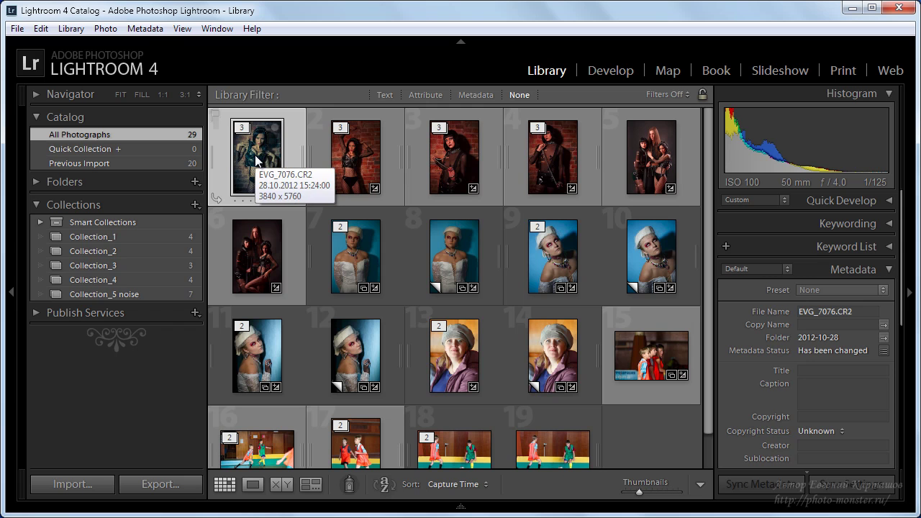
{"action": "left_click", "coordinate": [109, 30]}
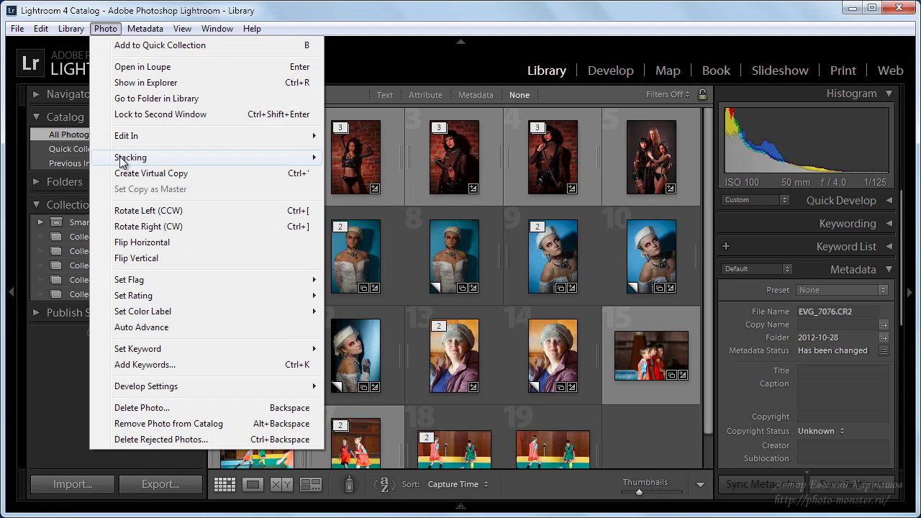
{"action": "mouse_move", "coordinate": [146, 387]}
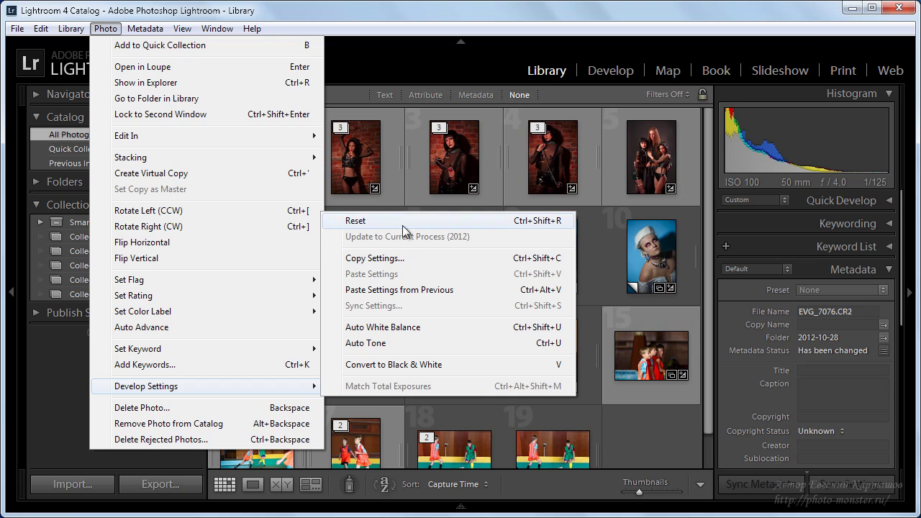
{"action": "left_click", "coordinate": [464, 258]}
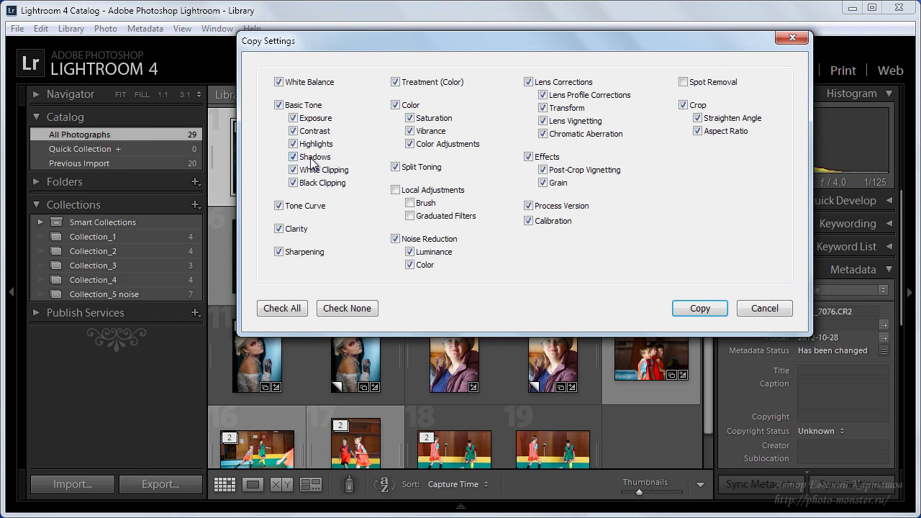
{"action": "left_click", "coordinate": [699, 308]}
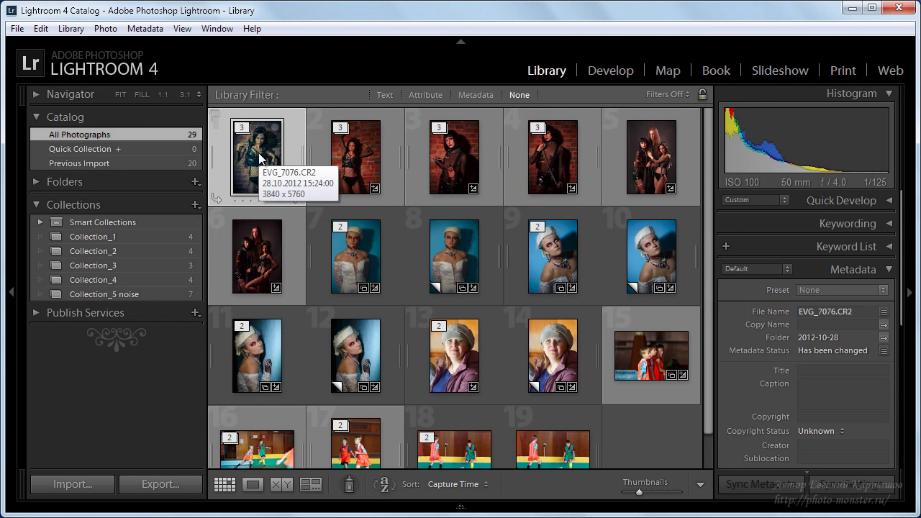
{"action": "key", "text": "ctrl+shift+c"}
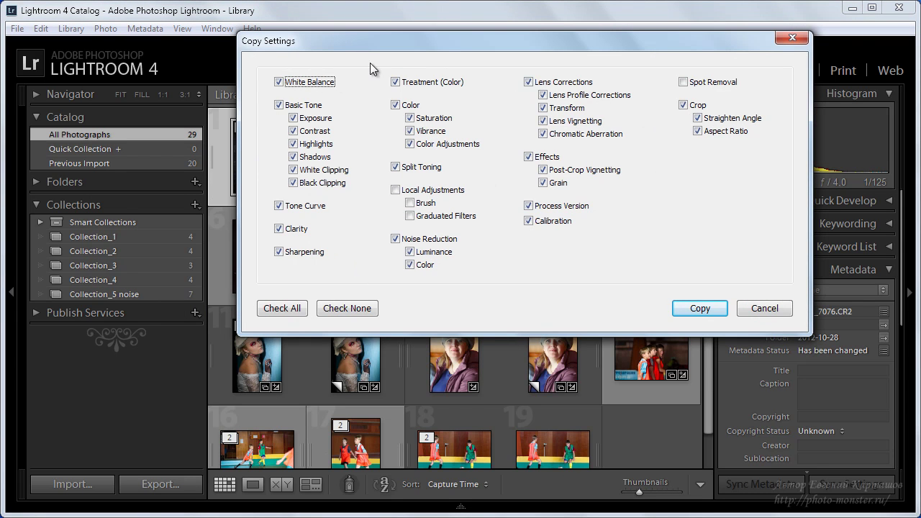
{"action": "left_click", "coordinate": [708, 308]}
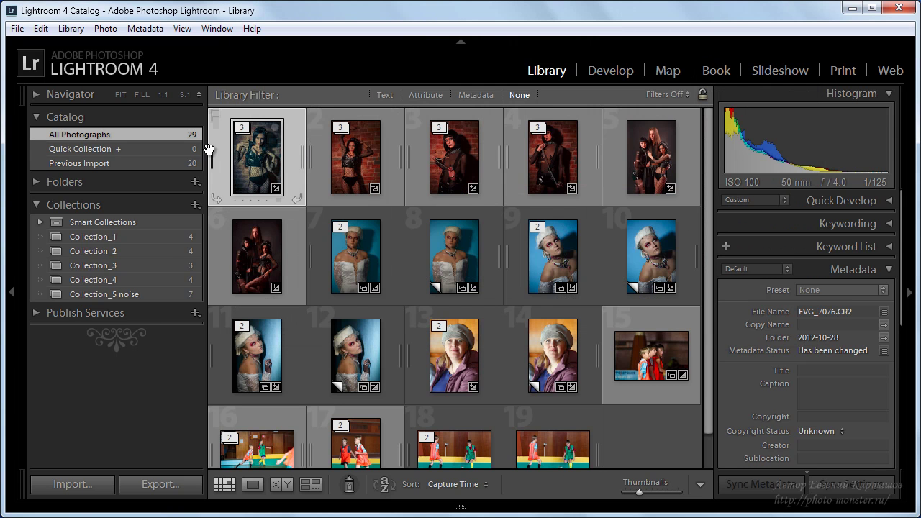
Select all four Collection_1 photos and paste the copied develop settings onto them.
{"action": "left_click", "coordinate": [78, 235]}
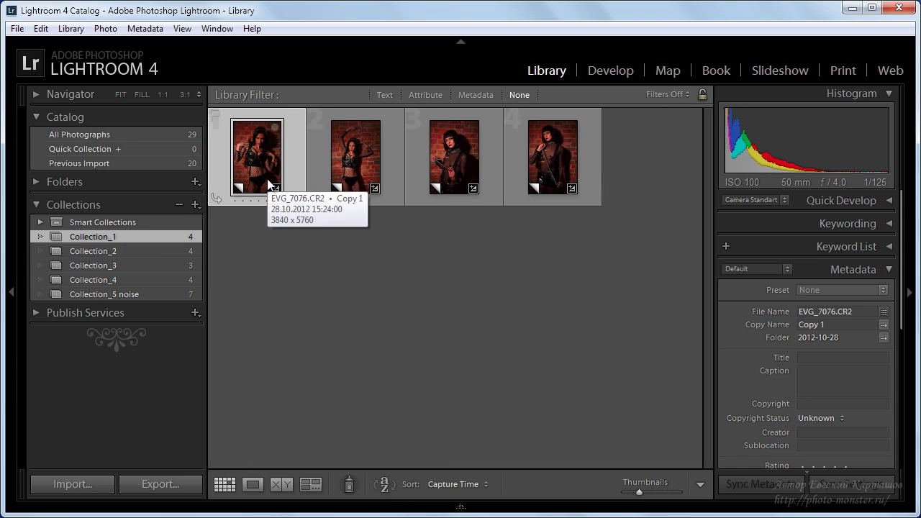
{"action": "key", "text": "ctrl+a"}
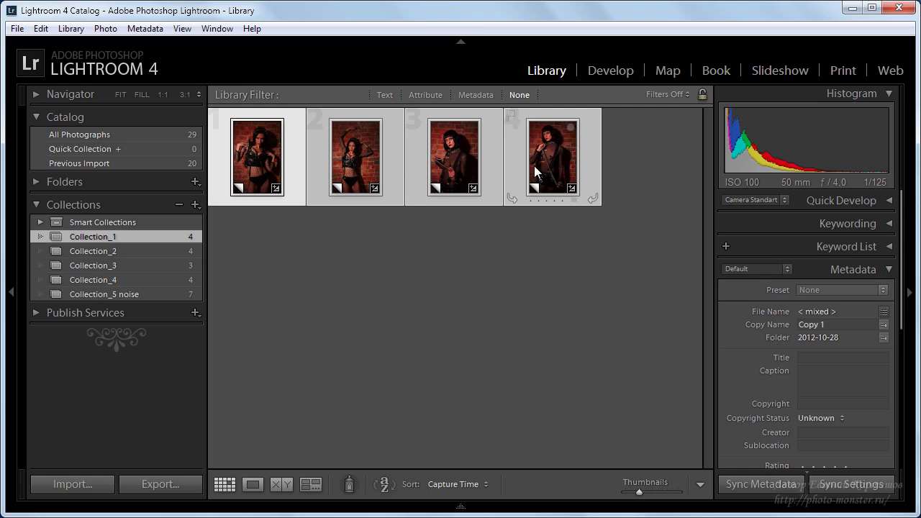
{"action": "left_click", "coordinate": [106, 29]}
{"action": "mouse_move", "coordinate": [146, 387]}
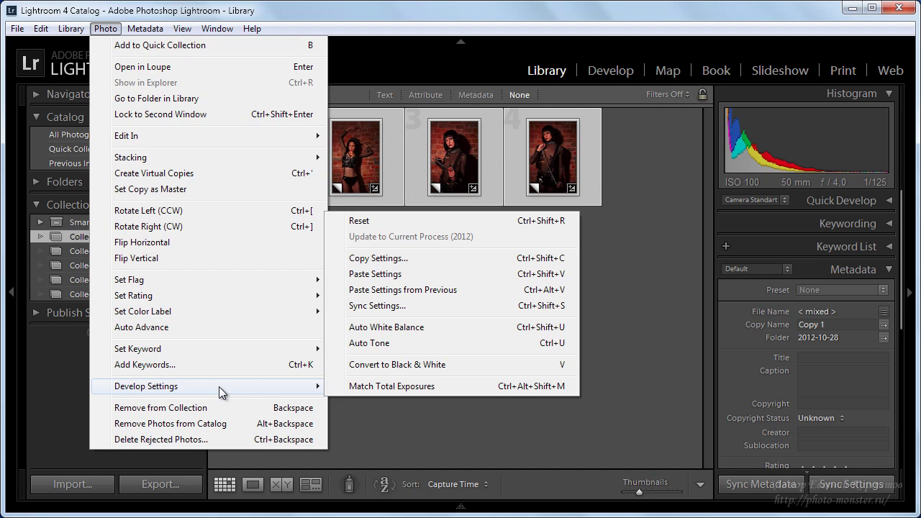
{"action": "left_click", "coordinate": [398, 274]}
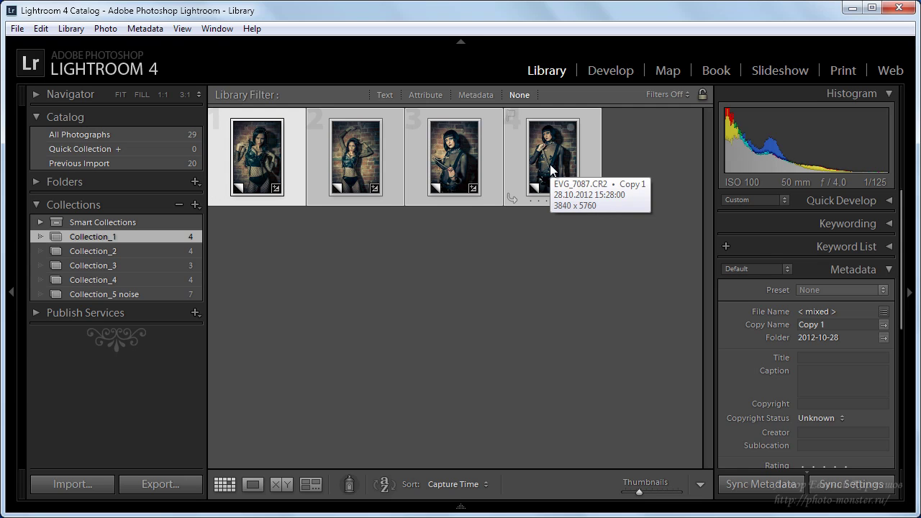
{"action": "mouse_move", "coordinate": [263, 162]}
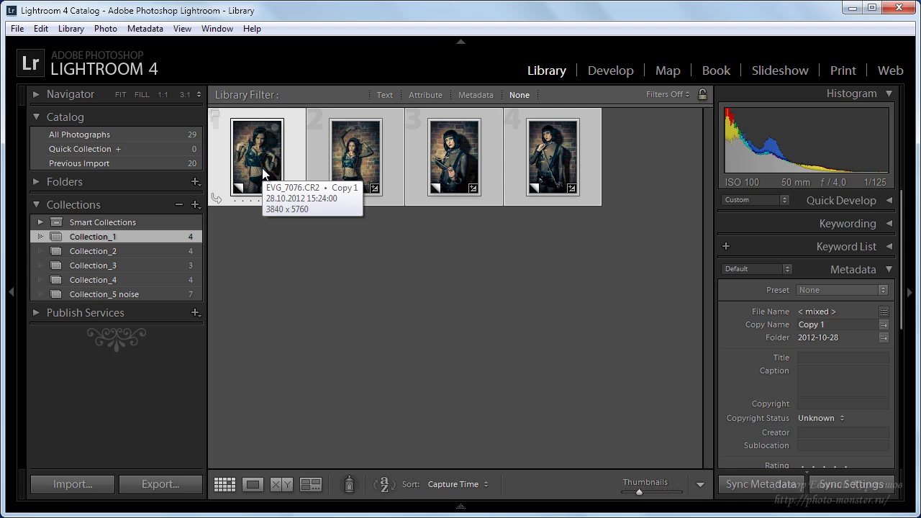
Browse the graded Collection_1 portraits in Loupe view back and forth, ending on EVG_7077.
{"action": "double_click", "coordinate": [262, 168]}
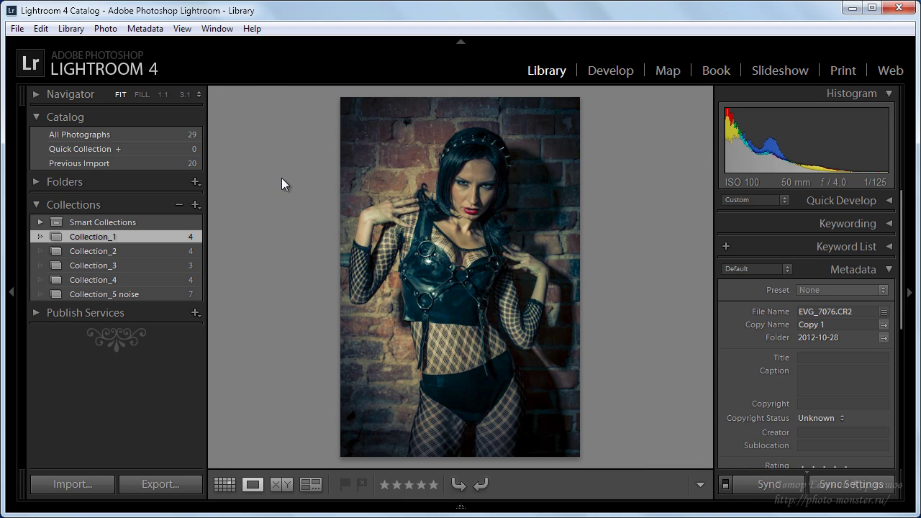
{"action": "key", "text": "Right"}
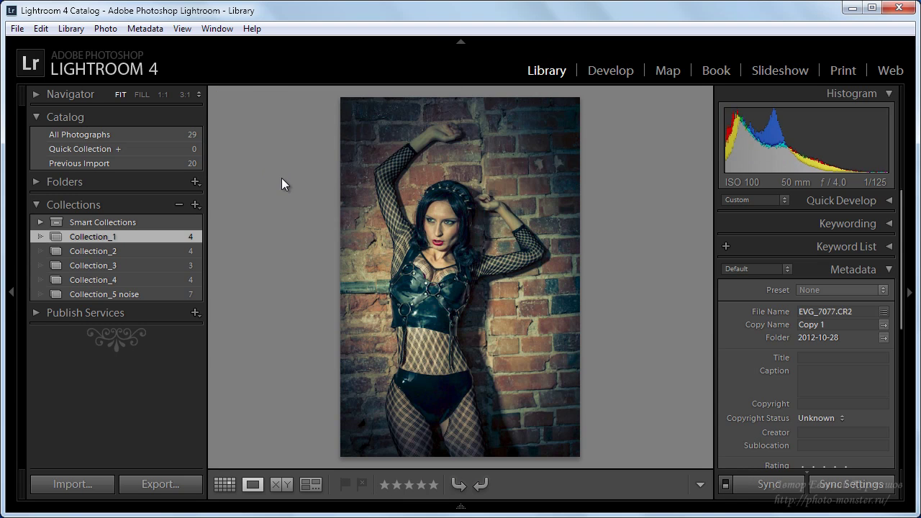
{"action": "key", "text": "Right"}
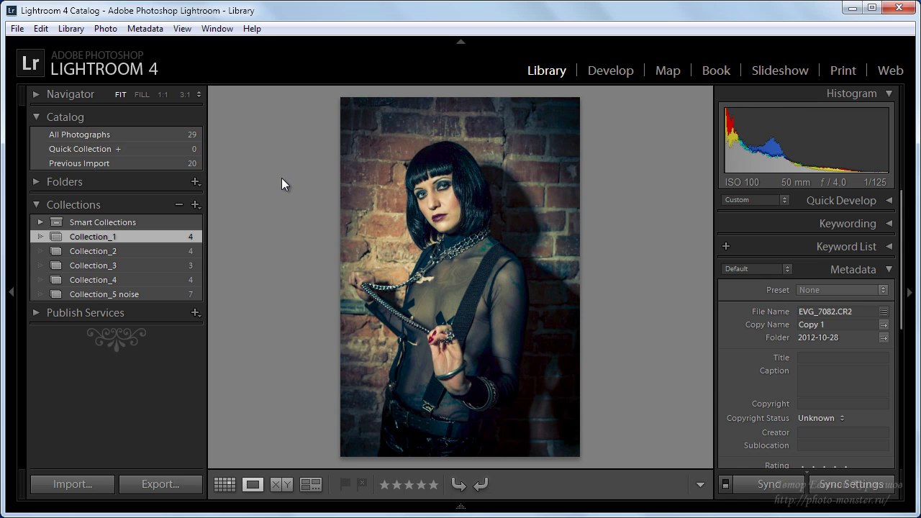
{"action": "key", "text": "Right"}
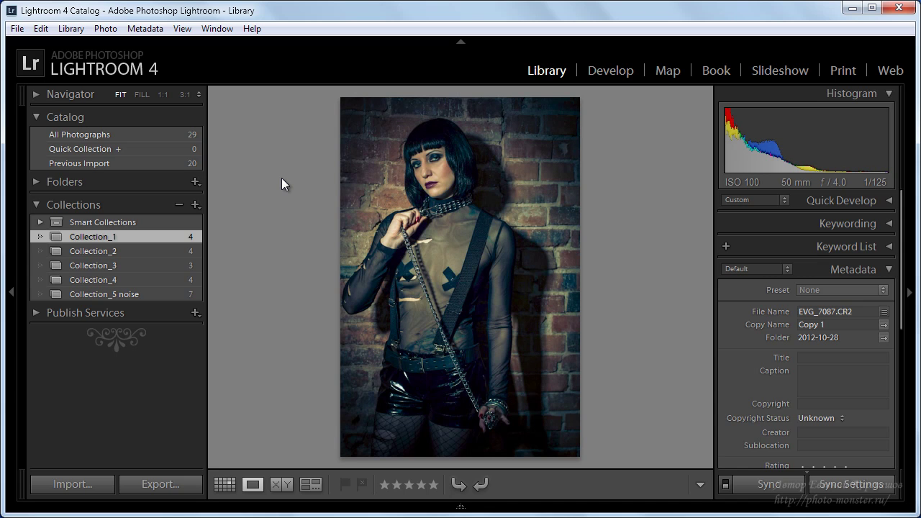
{"action": "key", "text": "Left"}
{"action": "key", "text": "Left"}
{"action": "key", "text": "Left"}
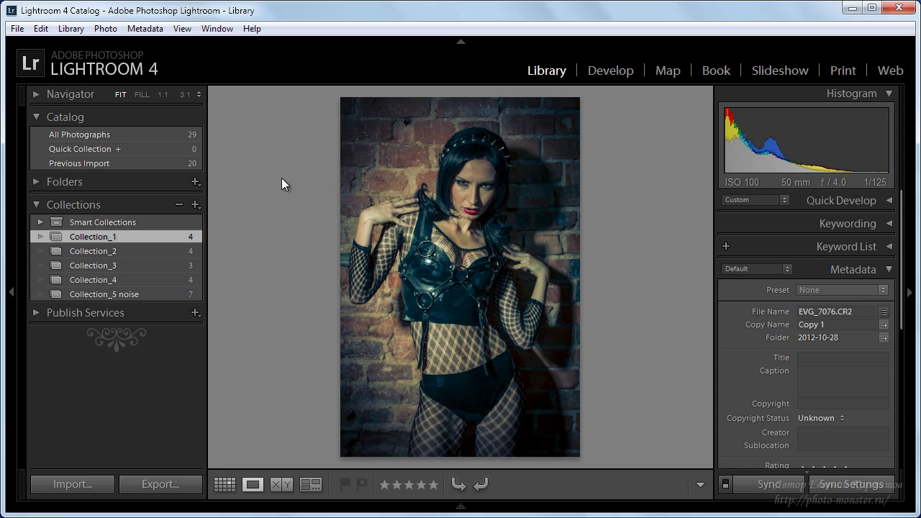
{"action": "key", "text": "Right"}
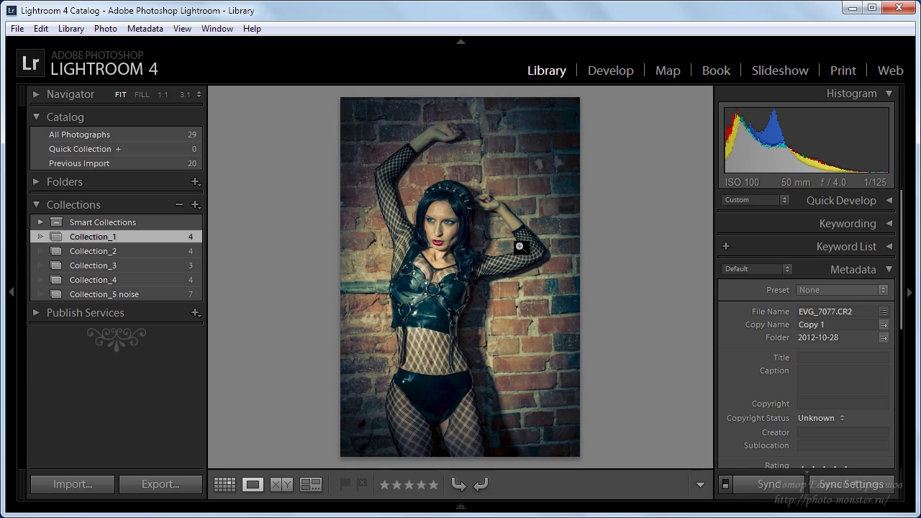
Lower Quick Develop exposure by a third of a stop on EVG_7077, EVG_7082 and EVG_7087.
{"action": "left_click", "coordinate": [889, 200]}
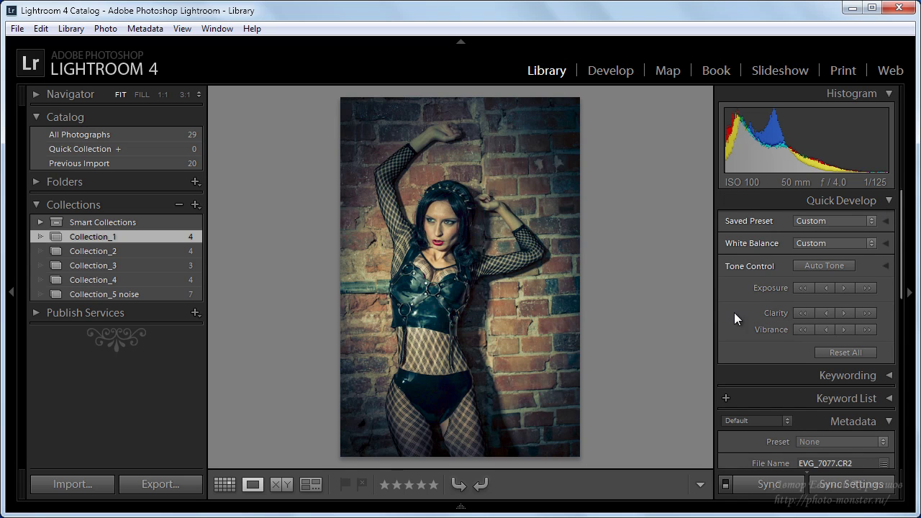
{"action": "left_click", "coordinate": [824, 288]}
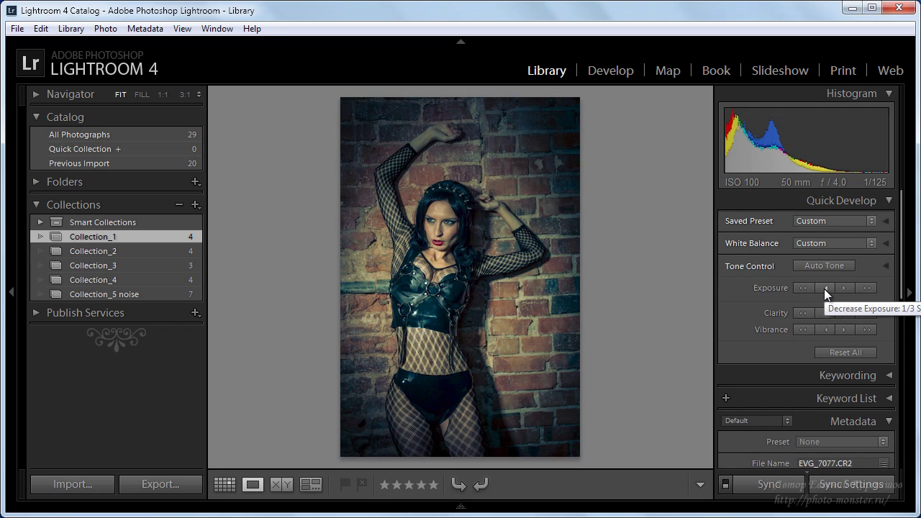
{"action": "key", "text": "Right"}
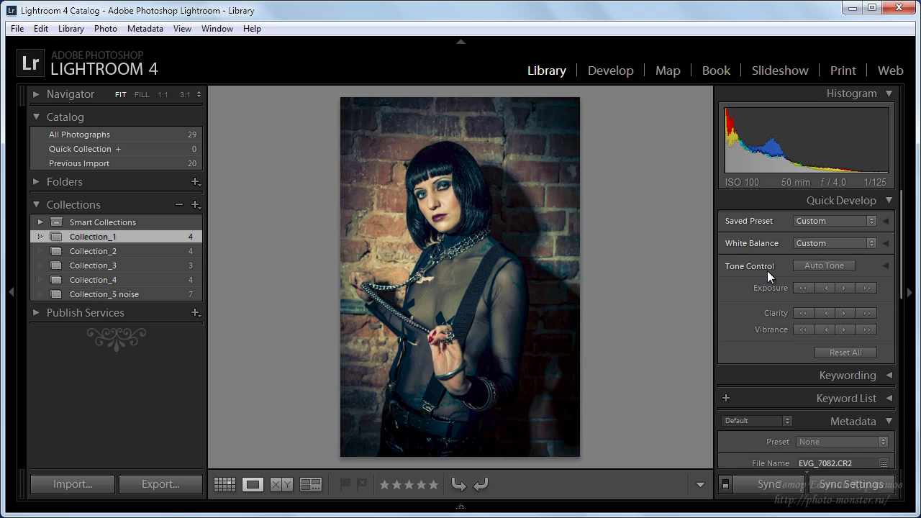
{"action": "left_click", "coordinate": [824, 287]}
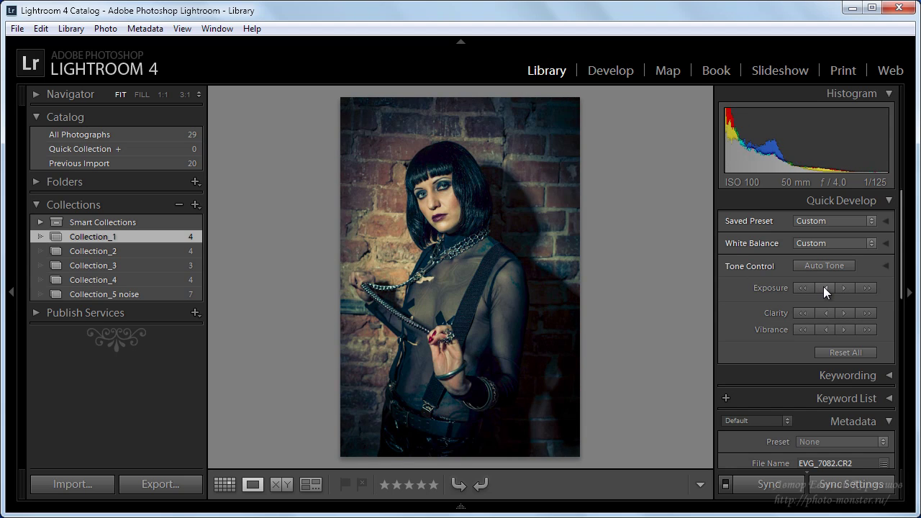
{"action": "key", "text": "Right"}
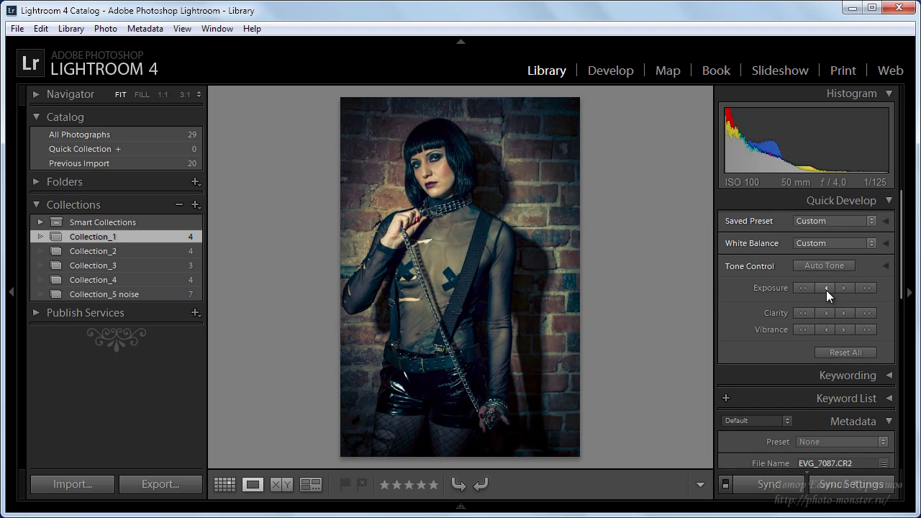
{"action": "left_click", "coordinate": [824, 287]}
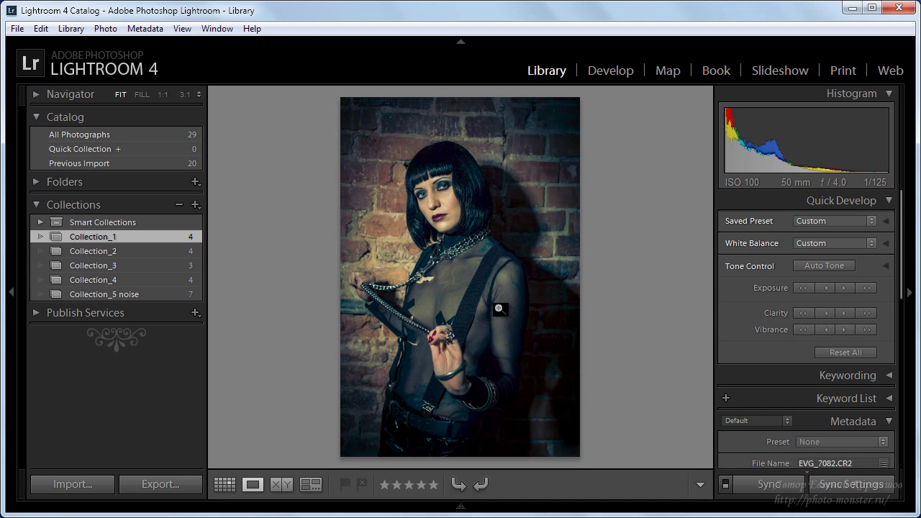
{"action": "key", "text": "Right"}
{"action": "key", "text": "Right"}
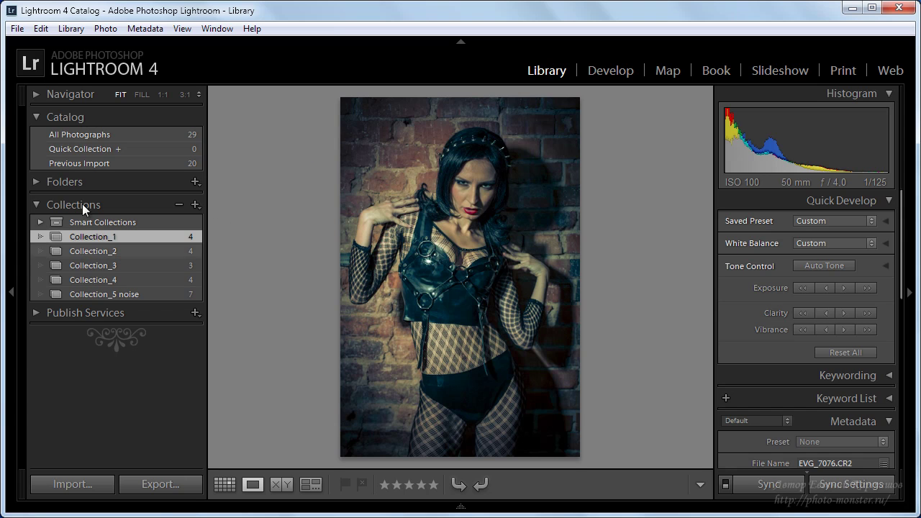
Restore EVG_7076 to its WB norm snapshot with Exposure +0,94, then return to Library.
{"action": "left_click", "coordinate": [618, 71]}
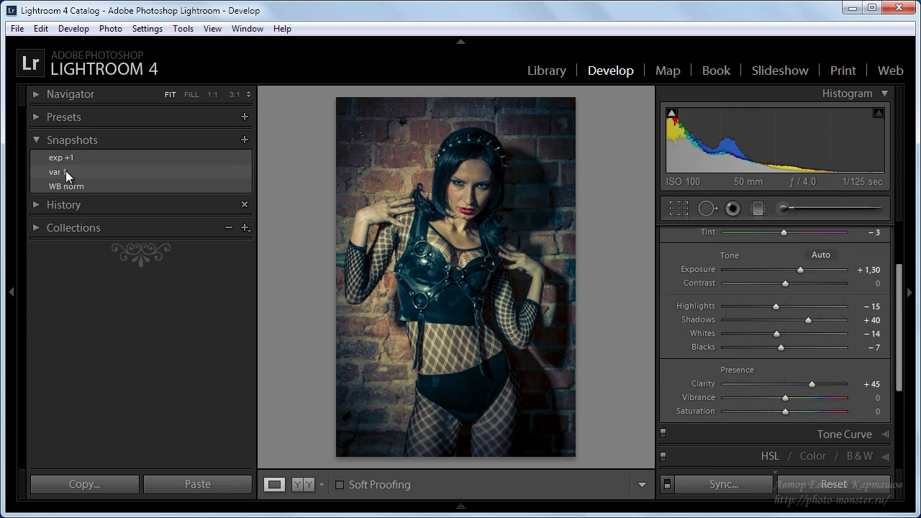
{"action": "left_click", "coordinate": [70, 187]}
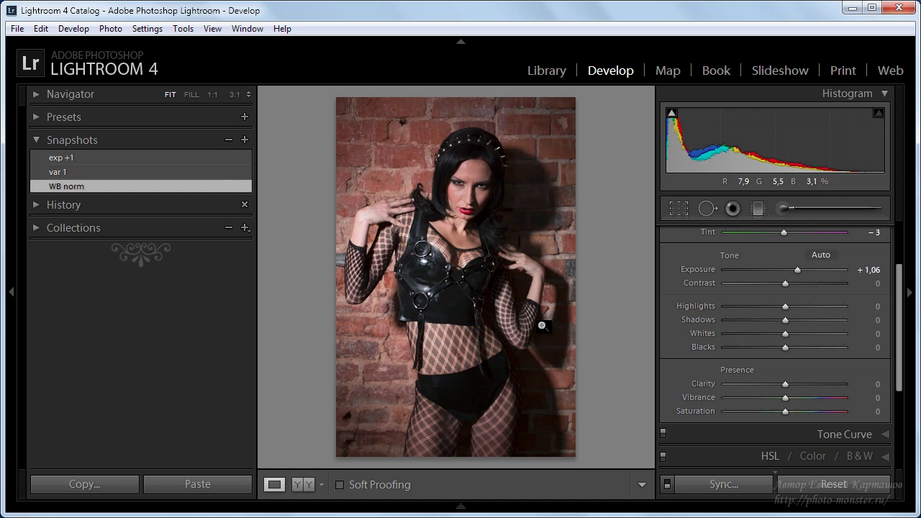
{"action": "left_click_drag", "start_coordinate": [799, 269], "coordinate": [797, 270]}
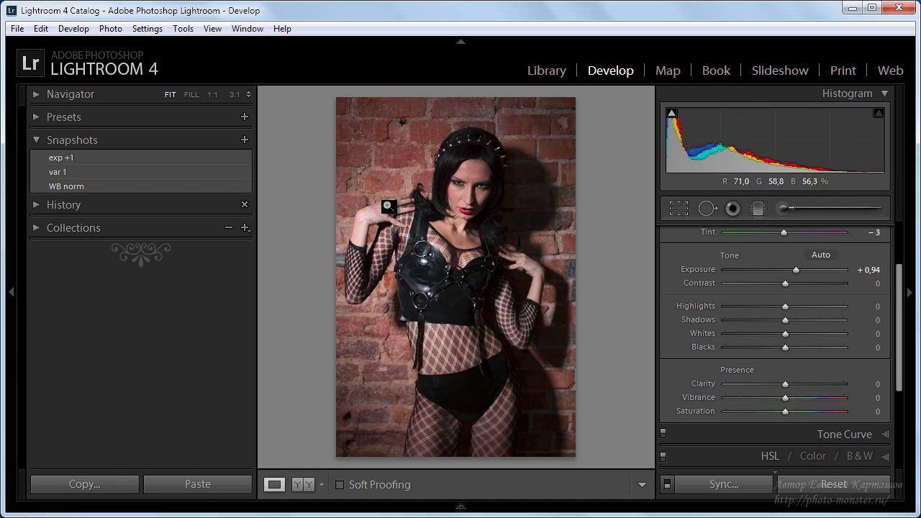
{"action": "key", "text": "e"}
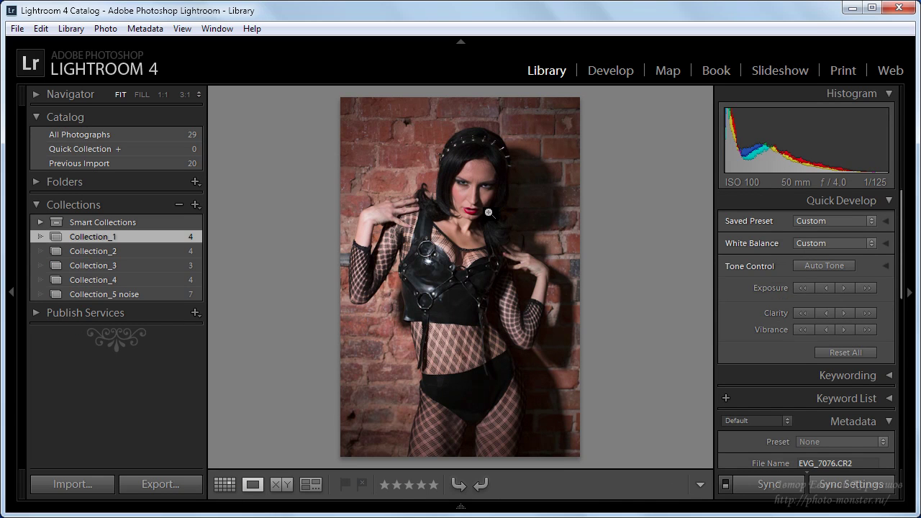
Paste EVG_7076's copied settings onto all four Collection_2 photos, then go back to Collection_1.
{"action": "key", "text": "ctrl+shift+c"}
{"action": "left_click", "coordinate": [685, 309]}
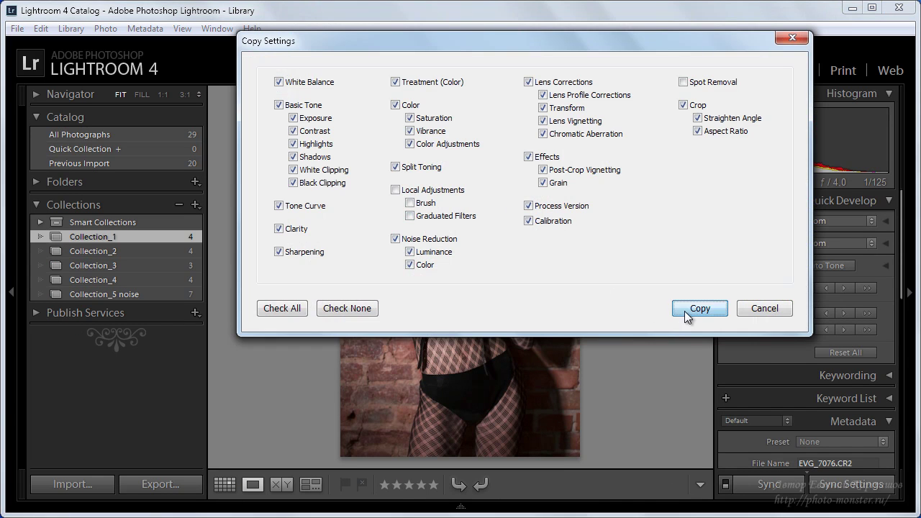
{"action": "left_click", "coordinate": [118, 251]}
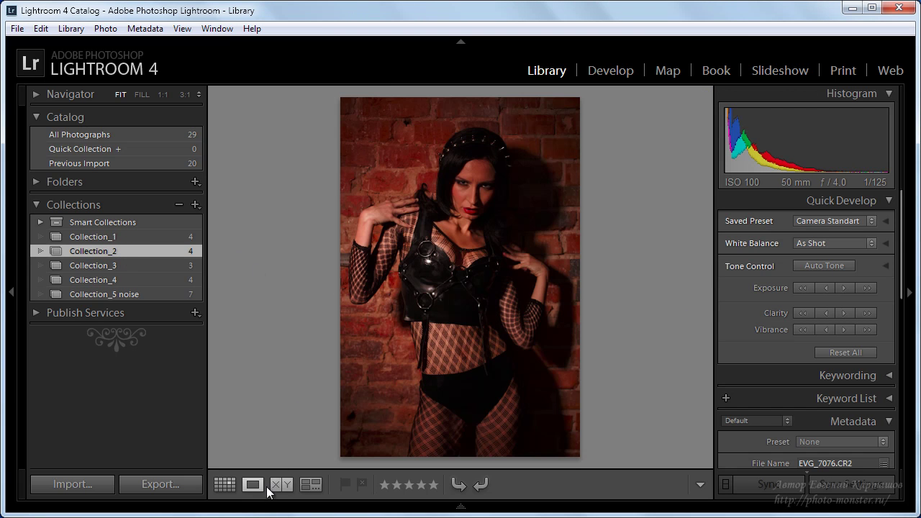
{"action": "left_click", "coordinate": [224, 484]}
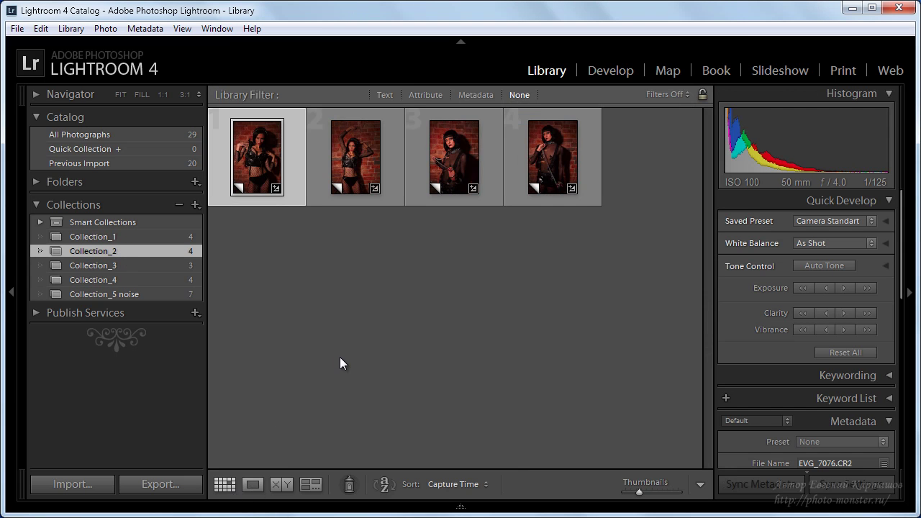
{"action": "key", "text": "ctrl+a"}
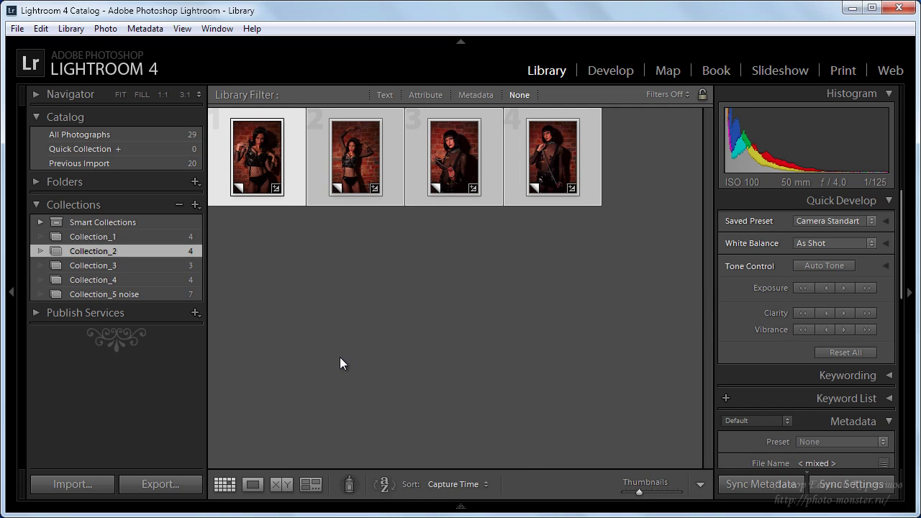
{"action": "key", "text": "ctrl+shift+v"}
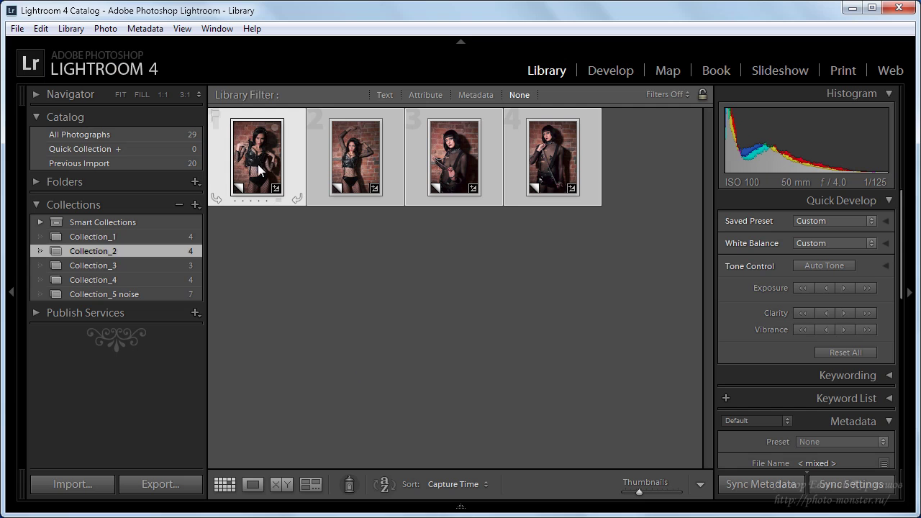
{"action": "mouse_move", "coordinate": [552, 156]}
{"action": "left_click", "coordinate": [122, 253]}
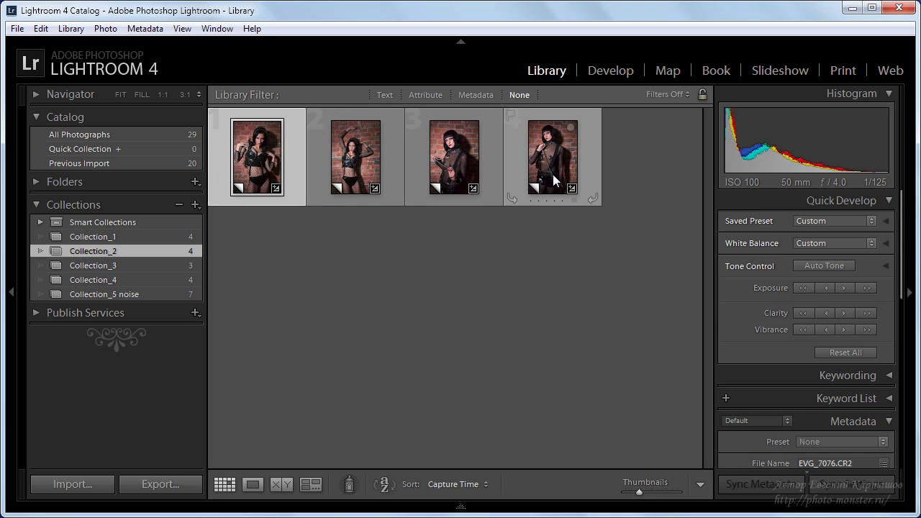
{"action": "left_click", "coordinate": [144, 234]}
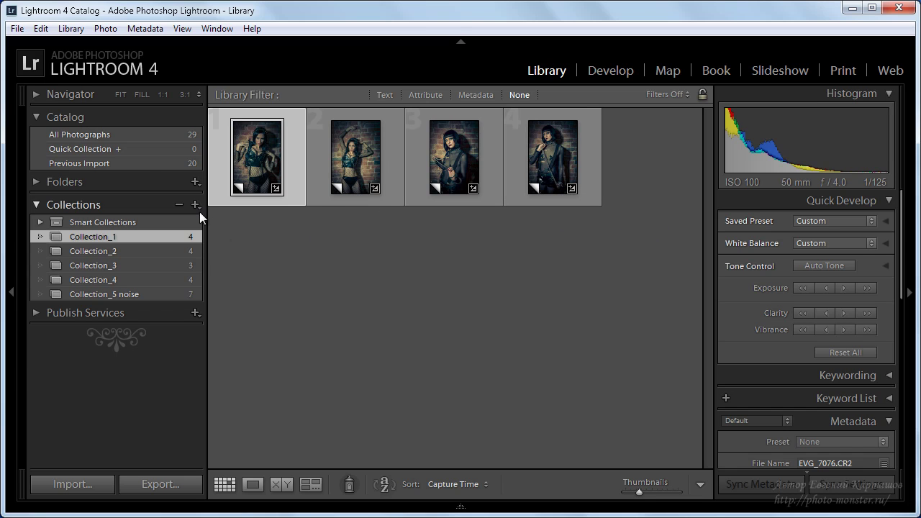
Open the unedited EVG_7077 from All Photographs in the Develop module.
{"action": "left_click", "coordinate": [93, 133]}
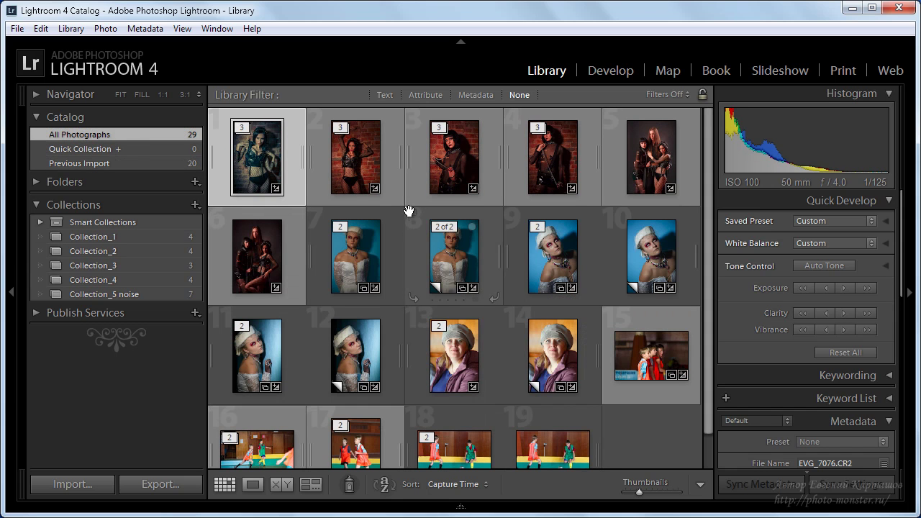
{"action": "left_click", "coordinate": [362, 158]}
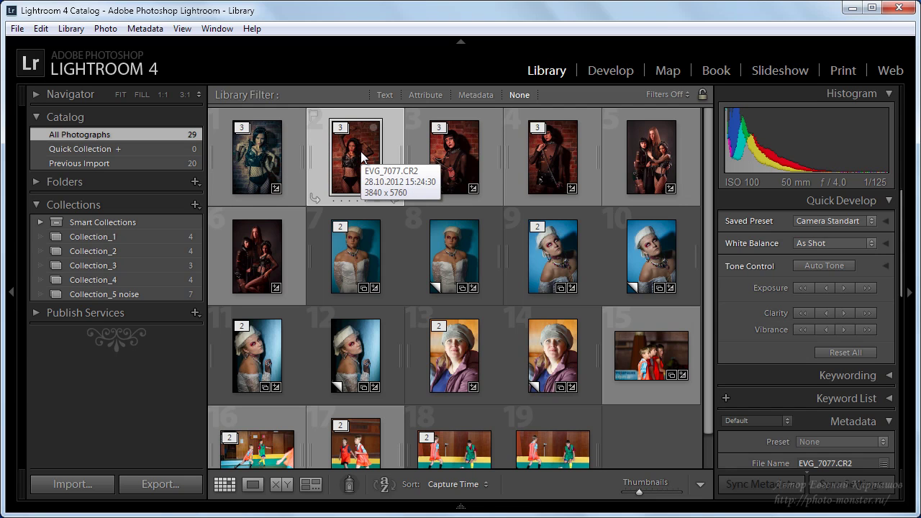
{"action": "key", "text": "d"}
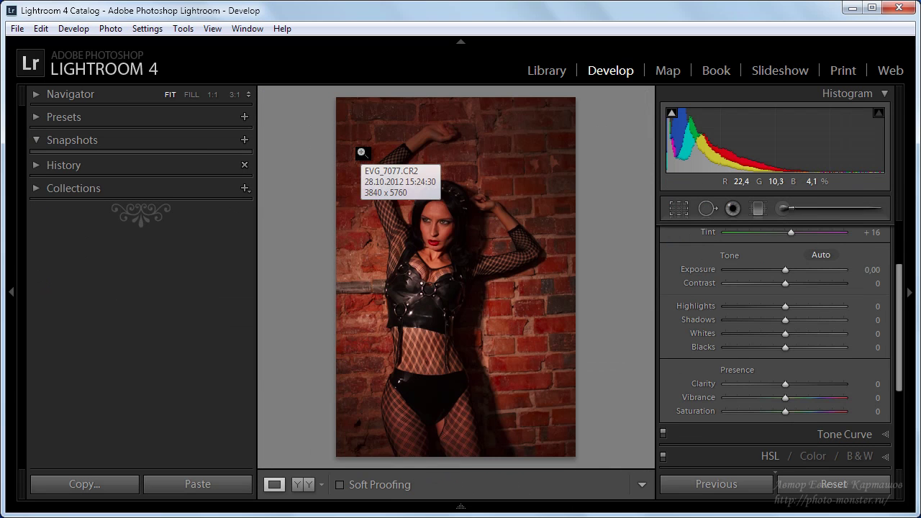
Preview the Lightroom B&W Presets Looks 2, 3, 4 and 5 on the portrait.
{"action": "scroll", "coordinate": [827, 259], "scroll_direction": "up", "scroll_amount": 2}
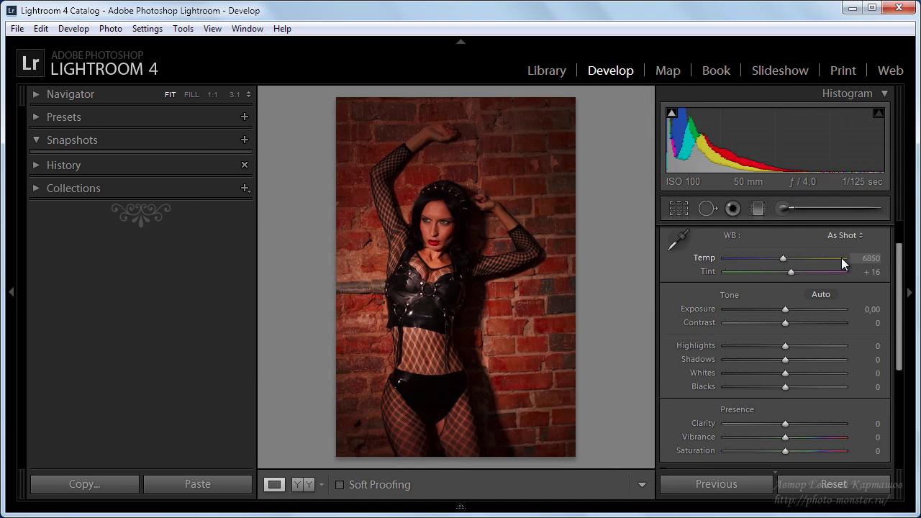
{"action": "scroll", "coordinate": [842, 258], "scroll_direction": "up", "scroll_amount": 2}
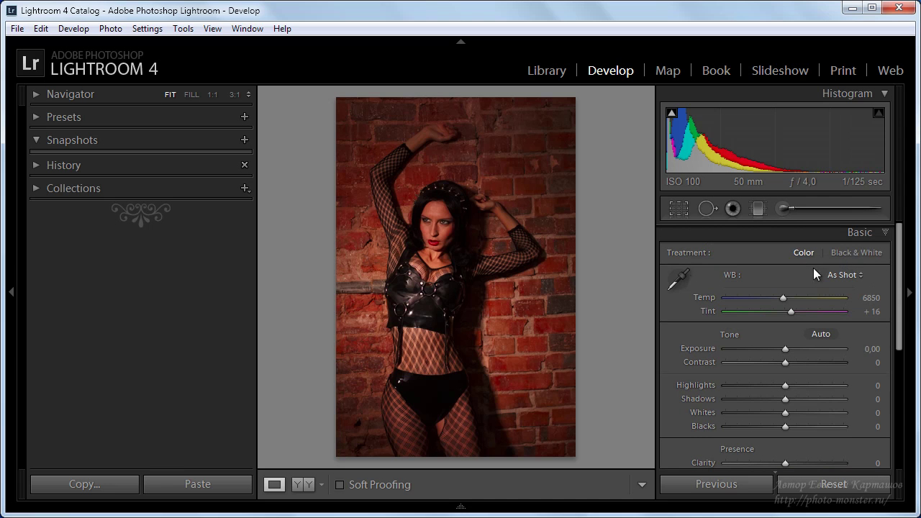
{"action": "left_click", "coordinate": [36, 117]}
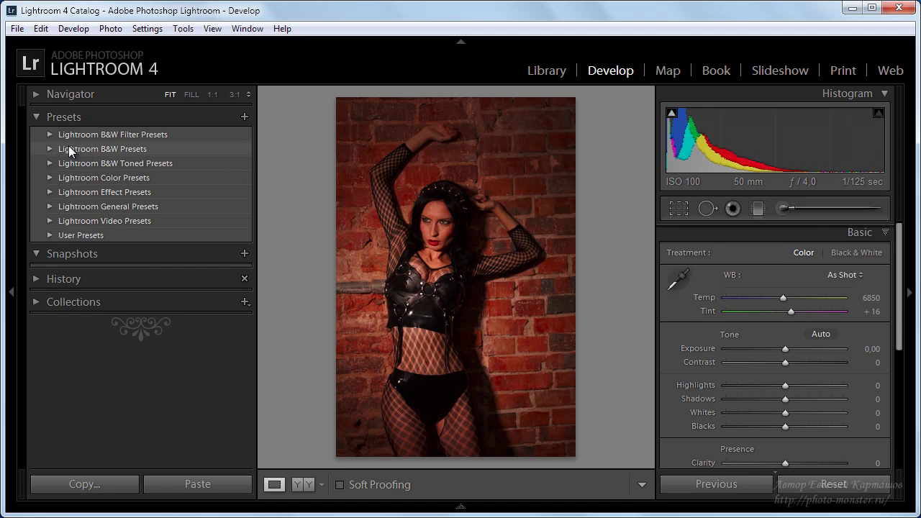
{"action": "left_click", "coordinate": [49, 148]}
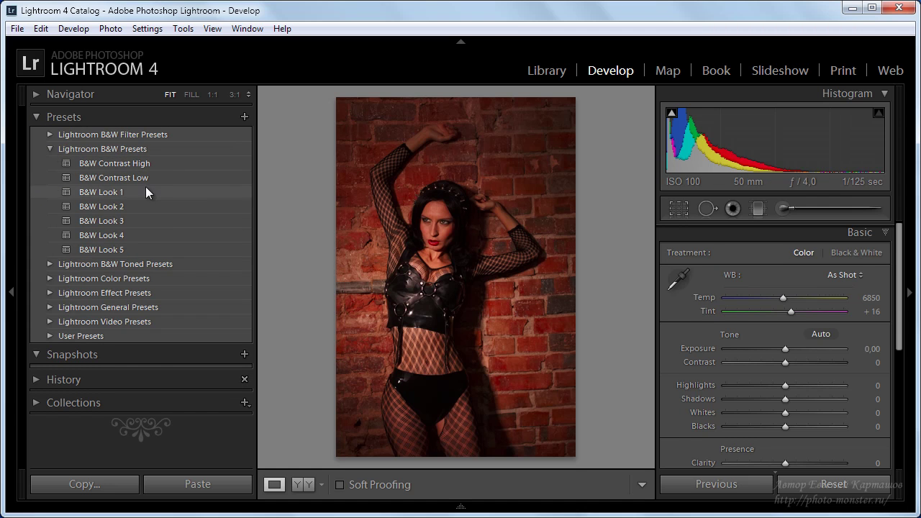
{"action": "left_click", "coordinate": [112, 206]}
{"action": "left_click", "coordinate": [112, 221]}
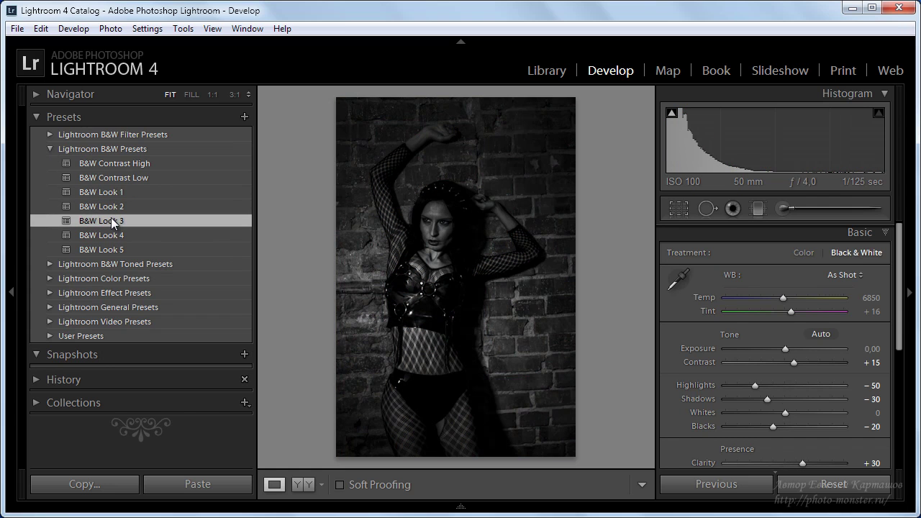
{"action": "left_click", "coordinate": [112, 236]}
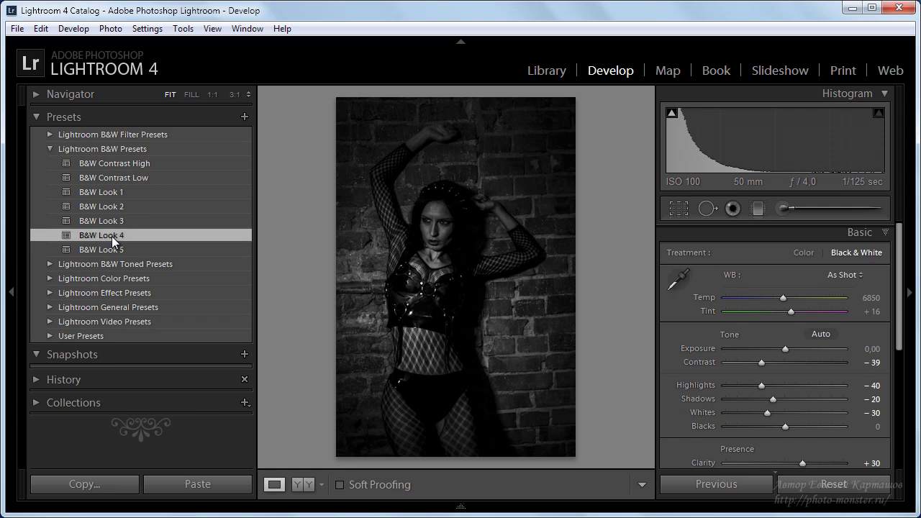
{"action": "left_click", "coordinate": [114, 249]}
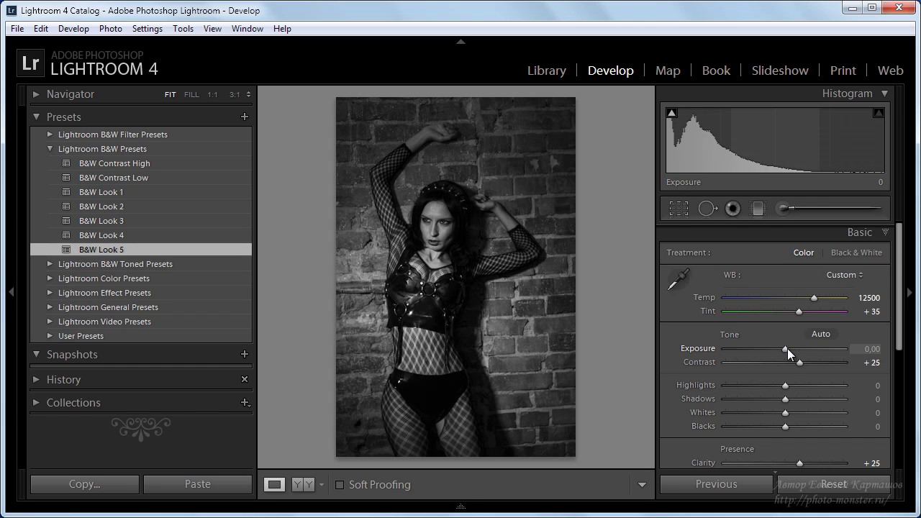
Raise exposure to +0,76, revisit B&W Looks 3 and 1, and settle on B&W Look 2.
{"action": "left_click_drag", "start_coordinate": [786, 349], "coordinate": [794, 348]}
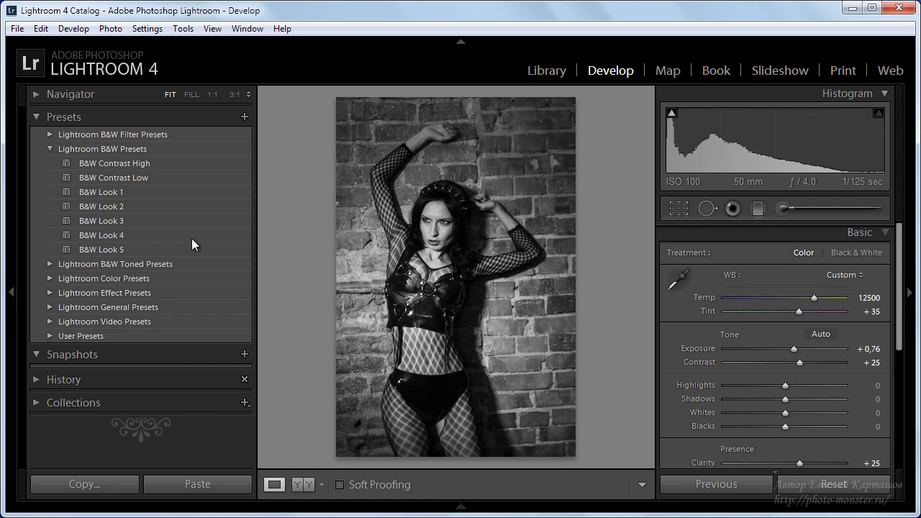
{"action": "left_click", "coordinate": [113, 221]}
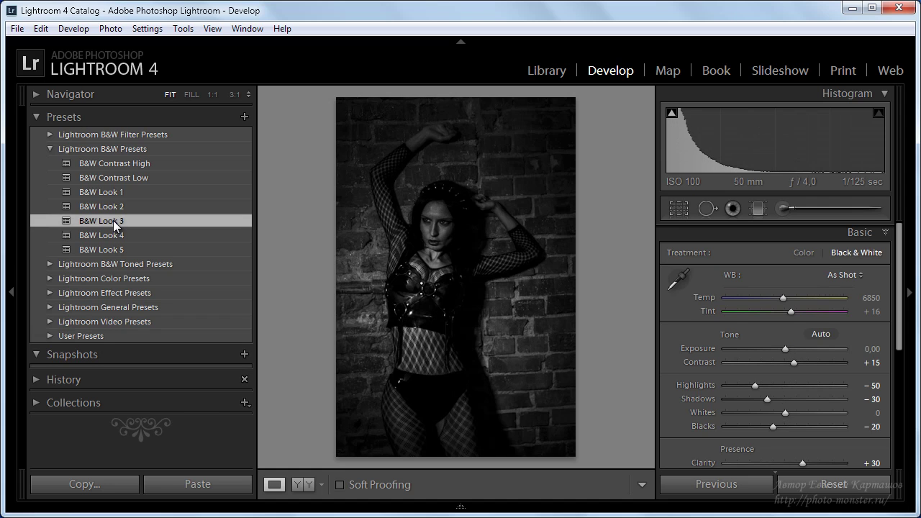
{"action": "left_click", "coordinate": [122, 192]}
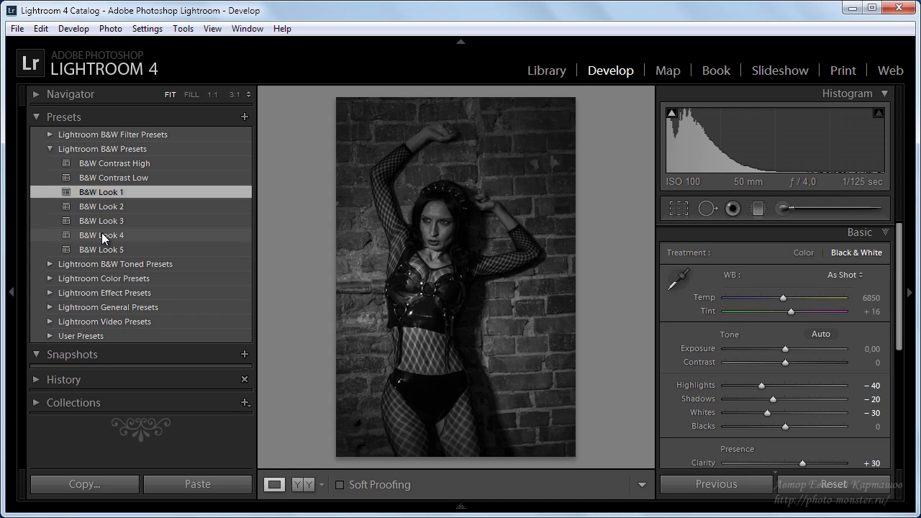
{"action": "left_click", "coordinate": [119, 207]}
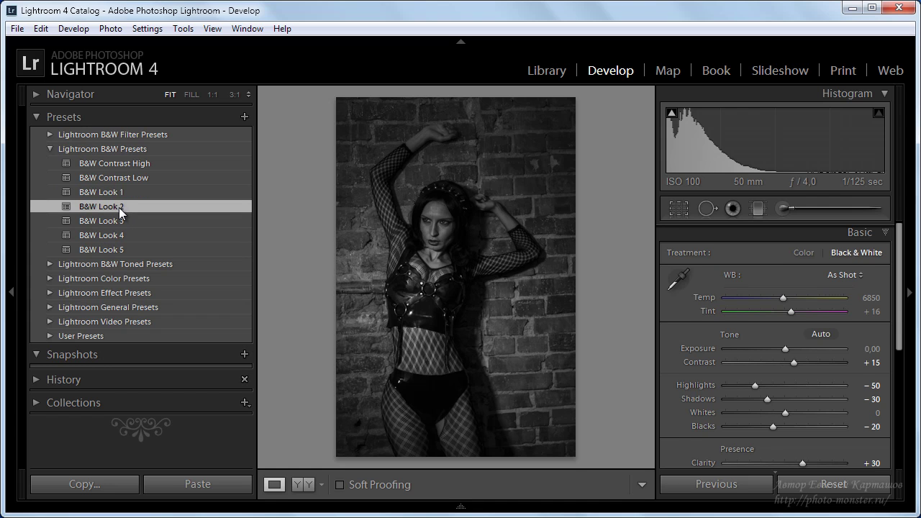
Brighten the exposure and set Lens Vignetting Amount to −82, then return to the Library grid.
{"action": "left_click_drag", "start_coordinate": [786, 349], "coordinate": [803, 348]}
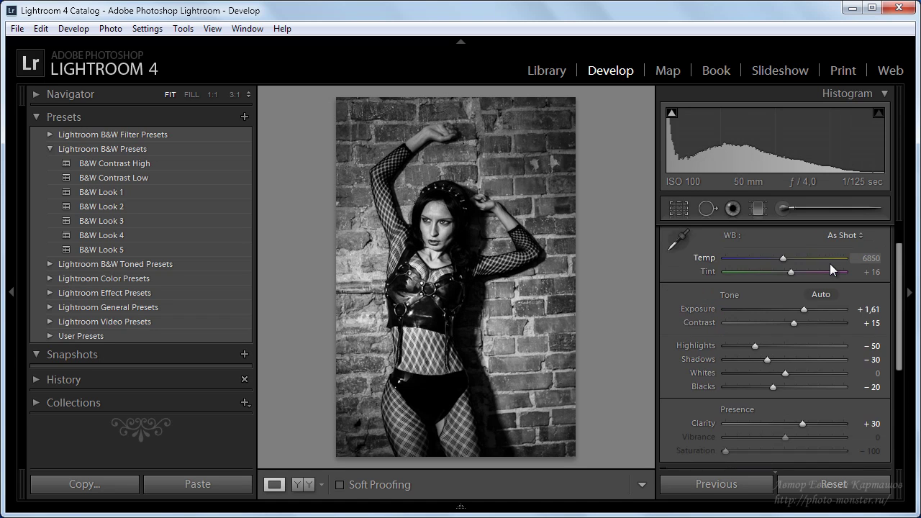
{"action": "scroll", "coordinate": [829, 263], "scroll_direction": "down", "scroll_amount": 5}
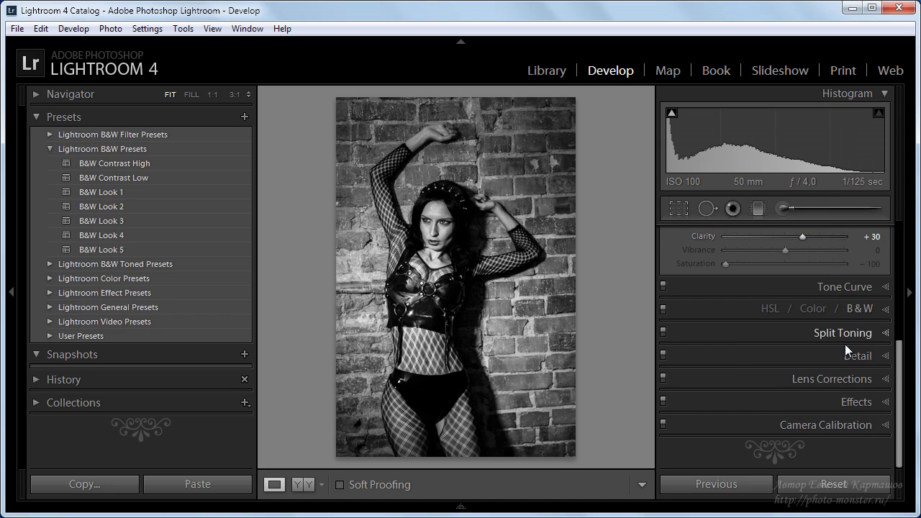
{"action": "left_click", "coordinate": [846, 377]}
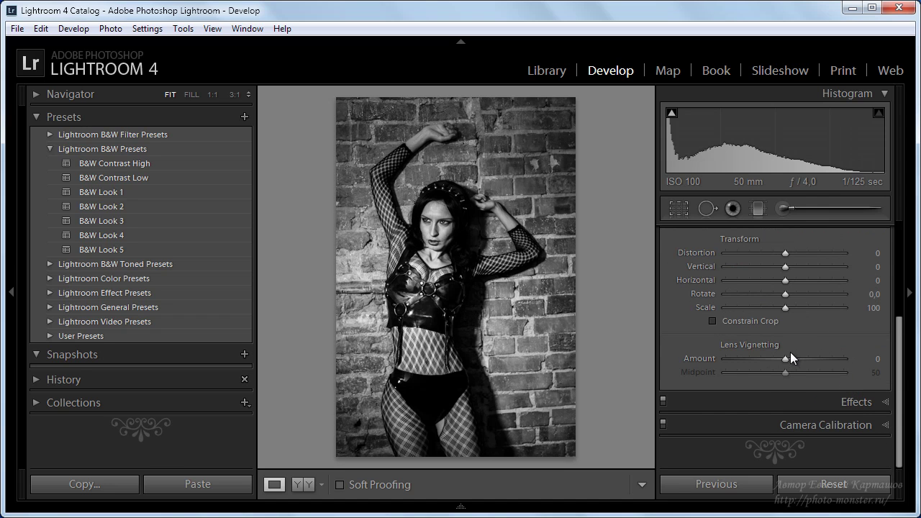
{"action": "mouse_move", "coordinate": [786, 358]}
{"action": "left_mouse_down"}
{"action": "mouse_move", "coordinate": [717, 374]}
{"action": "mouse_move", "coordinate": [736, 368]}
{"action": "left_mouse_up"}
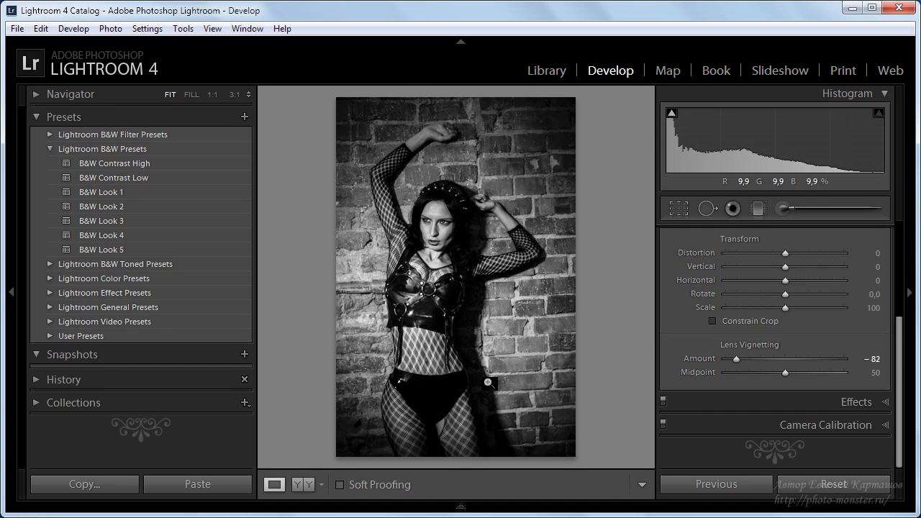
{"action": "key", "text": "g"}
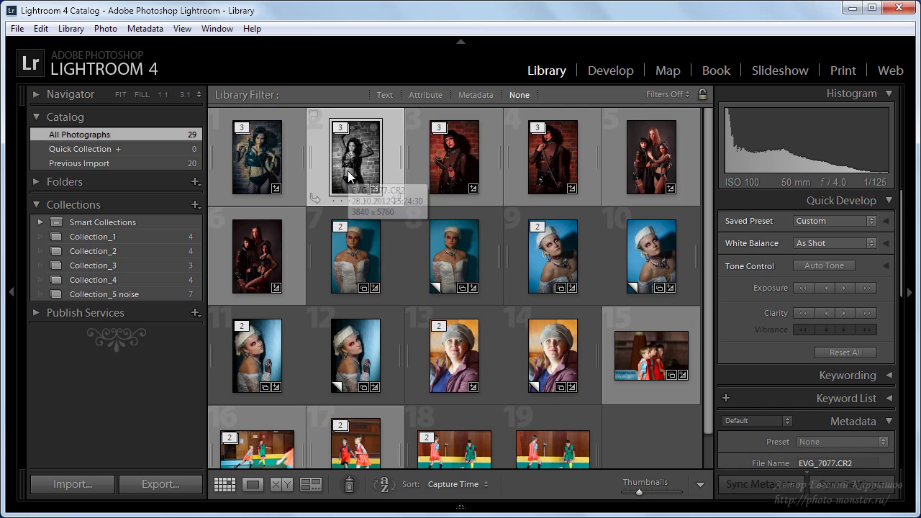
Copy the B&W portrait's develop settings and start a new collection from all four Collection_2 photos.
{"action": "key", "text": "ctrl+shift+c"}
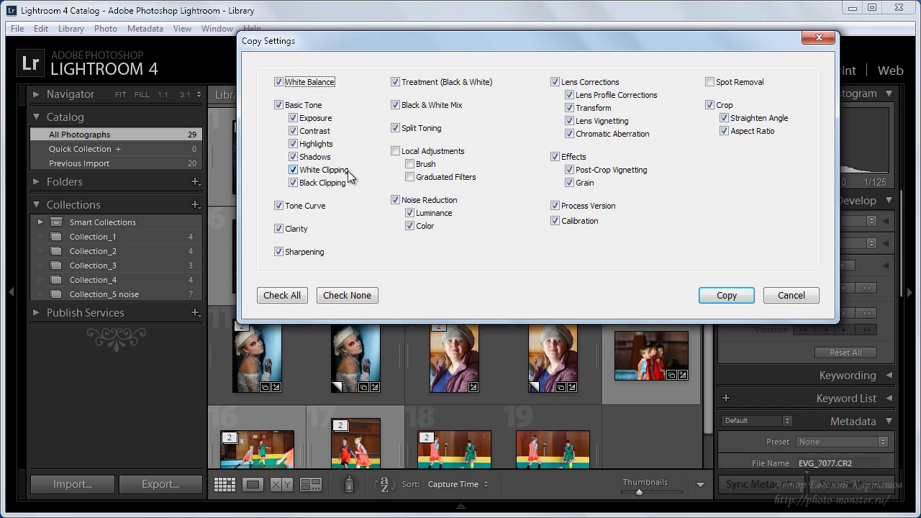
{"action": "key", "text": "Return"}
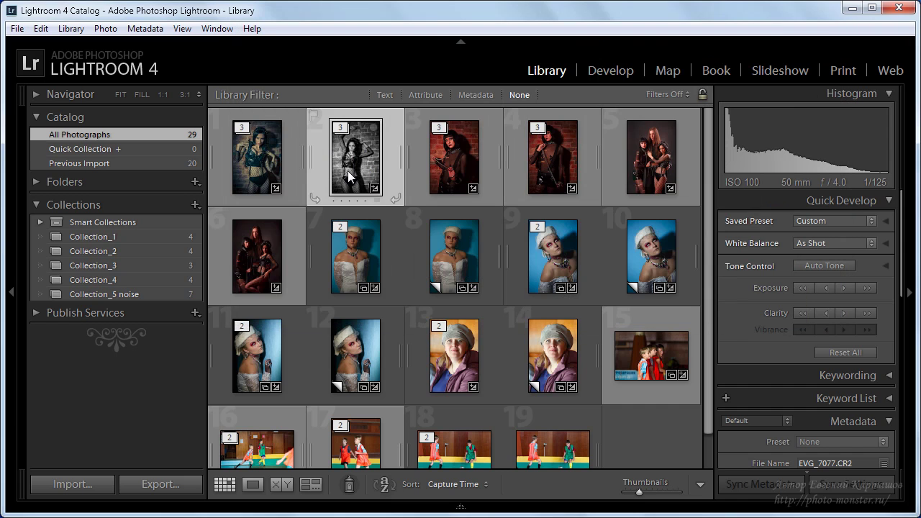
{"action": "left_click", "coordinate": [185, 263]}
{"action": "left_click", "coordinate": [144, 250]}
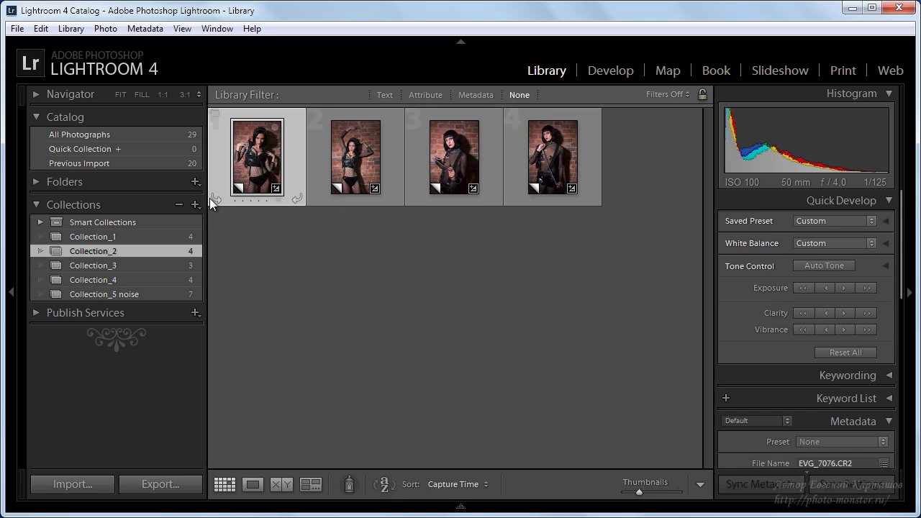
{"action": "key", "text": "ctrl+d"}
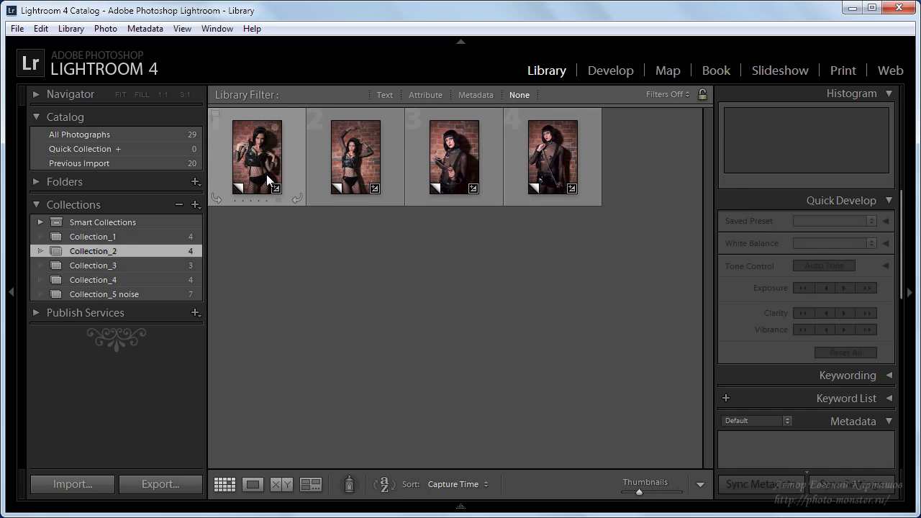
{"action": "left_click", "coordinate": [266, 174]}
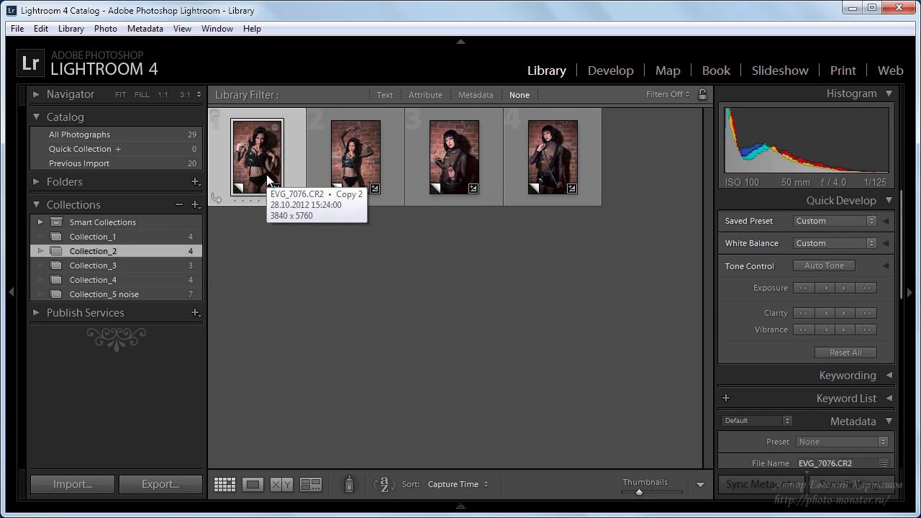
{"action": "key", "text": "ctrl+a"}
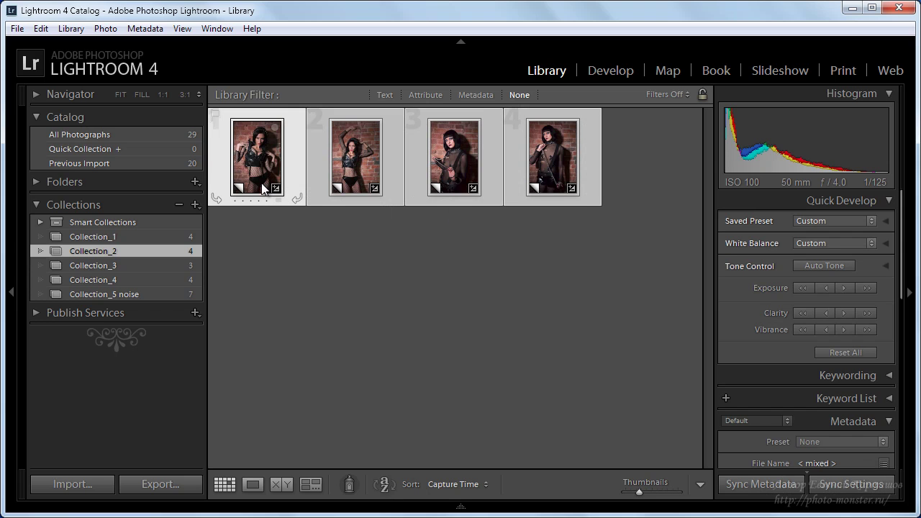
{"action": "key", "text": "ctrl+n"}
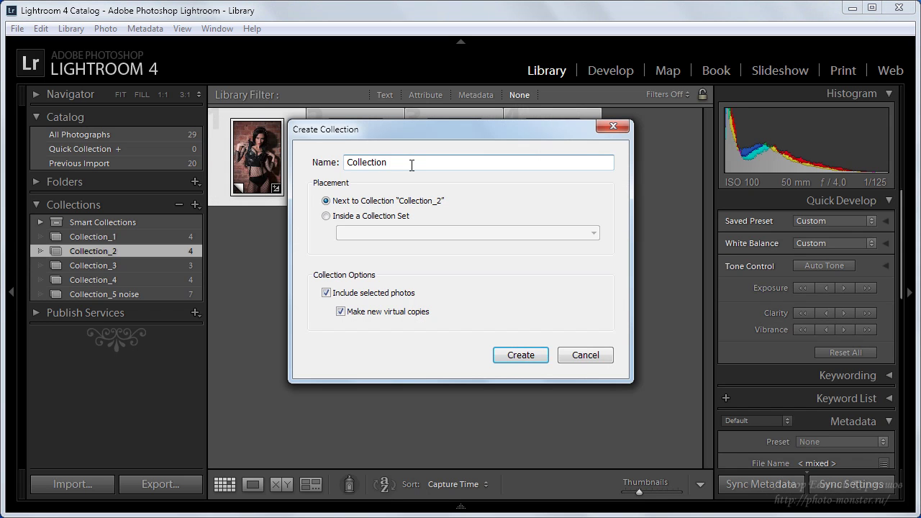
Name the virtual-copy collection 'Collection BW' and paste the black-and-white settings onto its four photos.
{"action": "type", "text": "BW"}
{"action": "key", "text": "Return"}
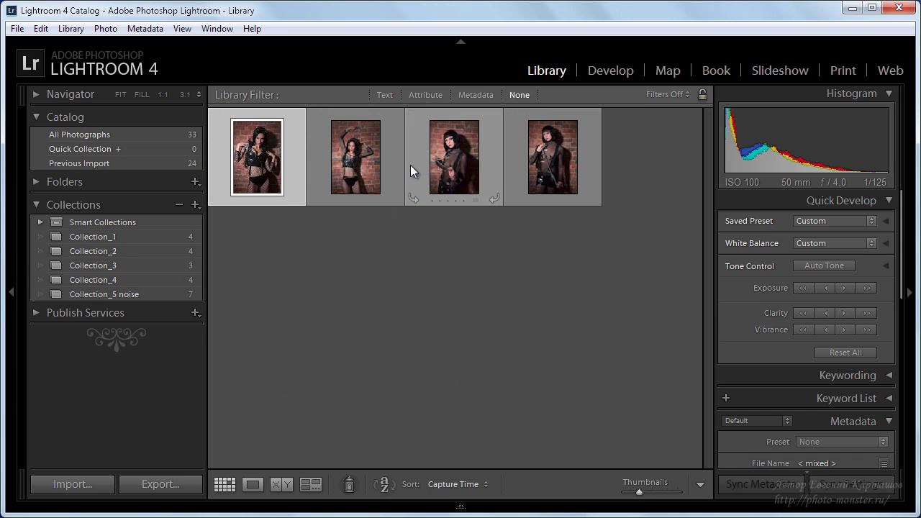
{"action": "mouse_move", "coordinate": [257, 157]}
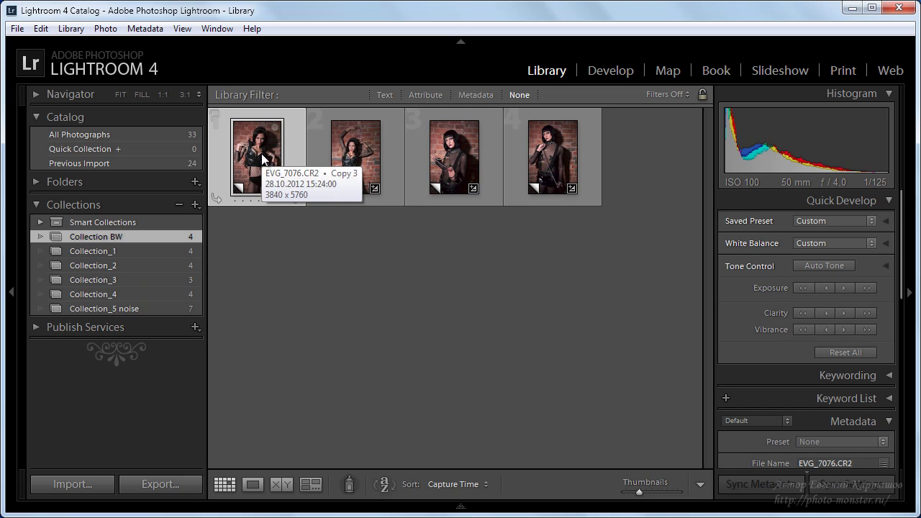
{"action": "key", "text": "ctrl+a"}
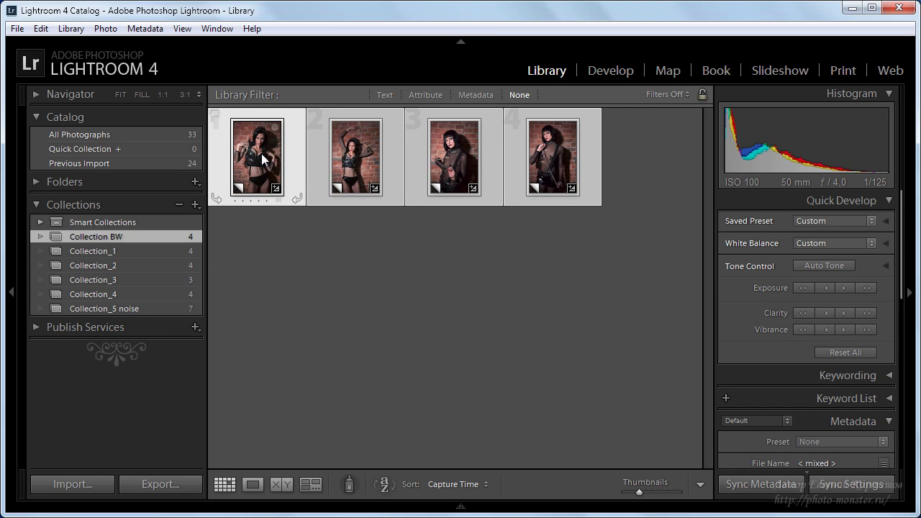
{"action": "key", "text": "ctrl+shift+v"}
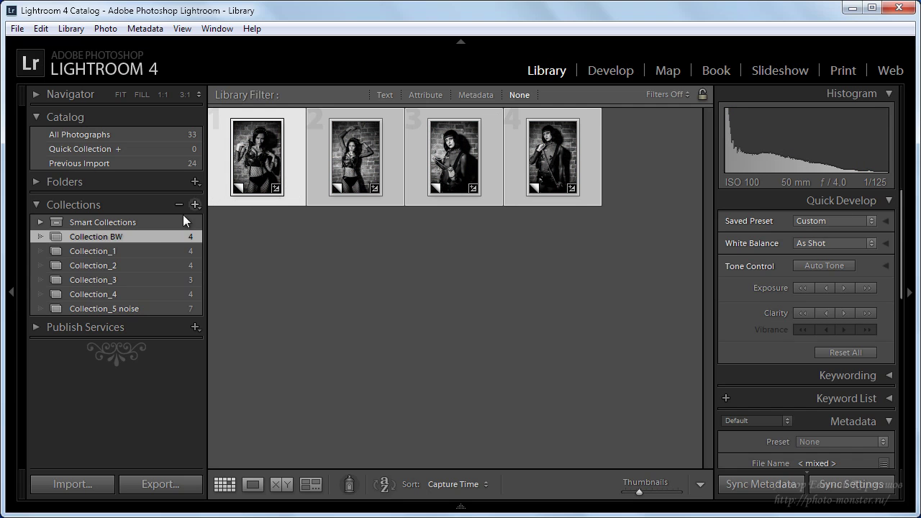
View the Collection BW copies at full size, stepping through them one by one.
{"action": "mouse_move", "coordinate": [552, 157]}
{"action": "double_click", "coordinate": [254, 168]}
{"action": "key", "text": "Right"}
{"action": "key", "text": "Right"}
{"action": "key", "text": "Right"}
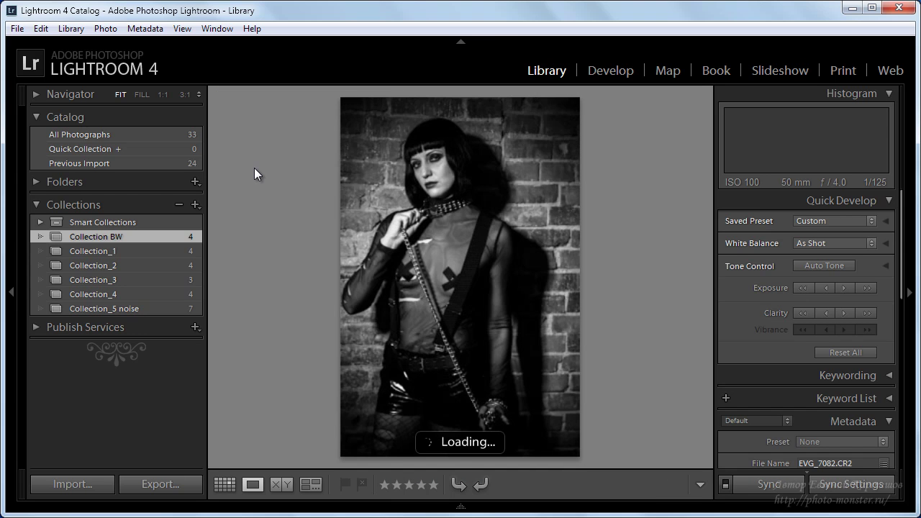
Step through the colour originals in Collection_1 and Collection_2, ending on EVG_7082.
{"action": "key", "text": "Right"}
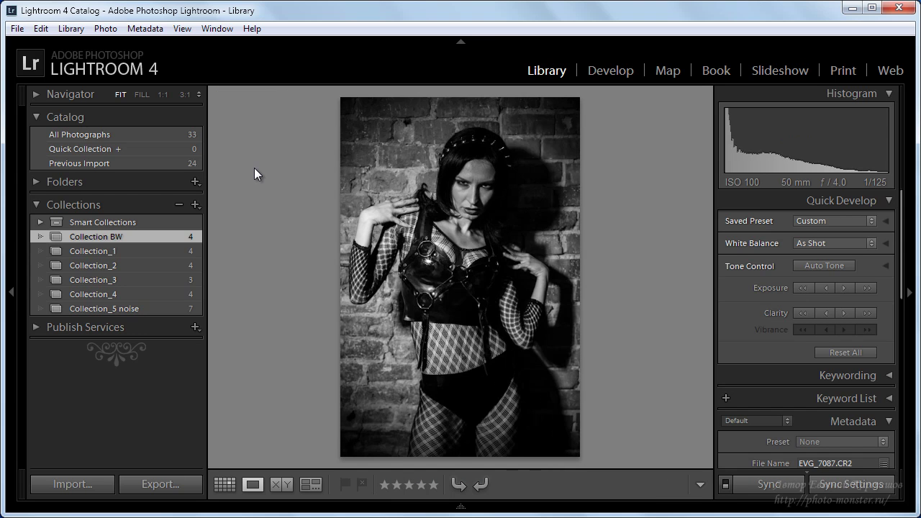
{"action": "key", "text": "Down"}
{"action": "key", "text": "Right"}
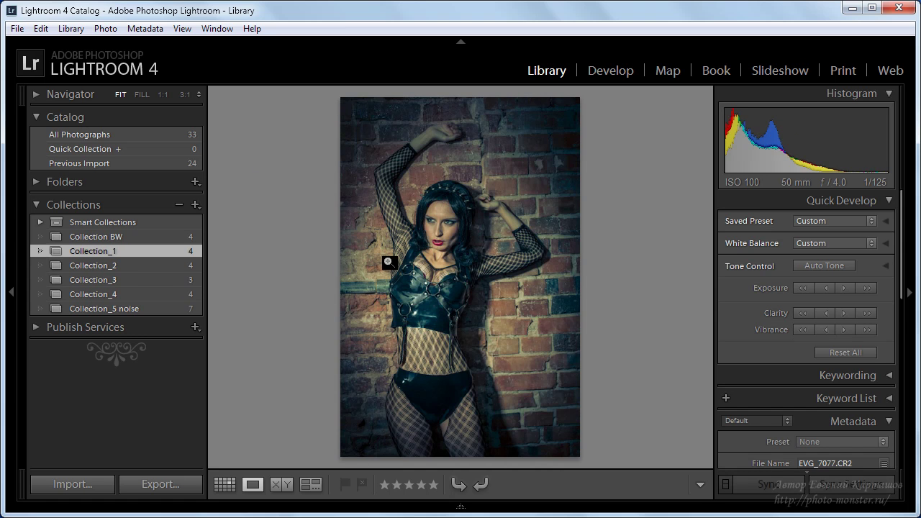
{"action": "key", "text": "Right"}
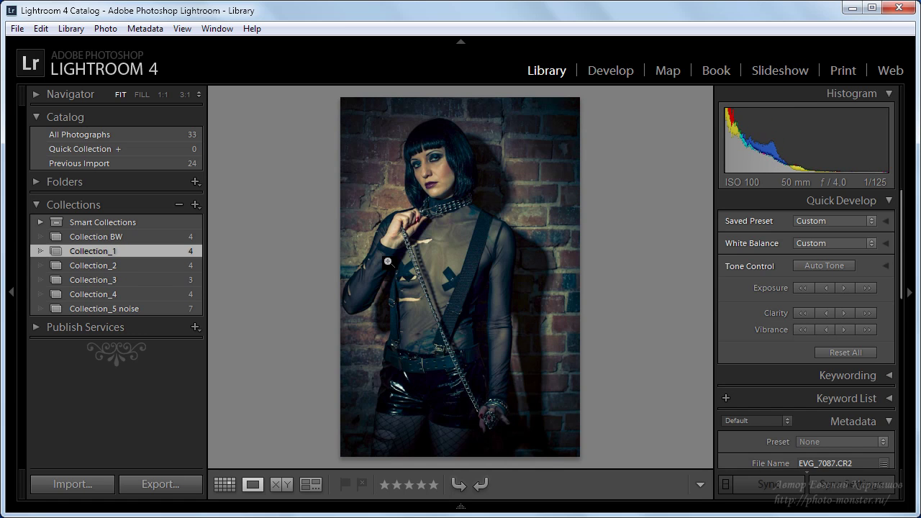
{"action": "left_click", "coordinate": [122, 264]}
{"action": "key", "text": "Right"}
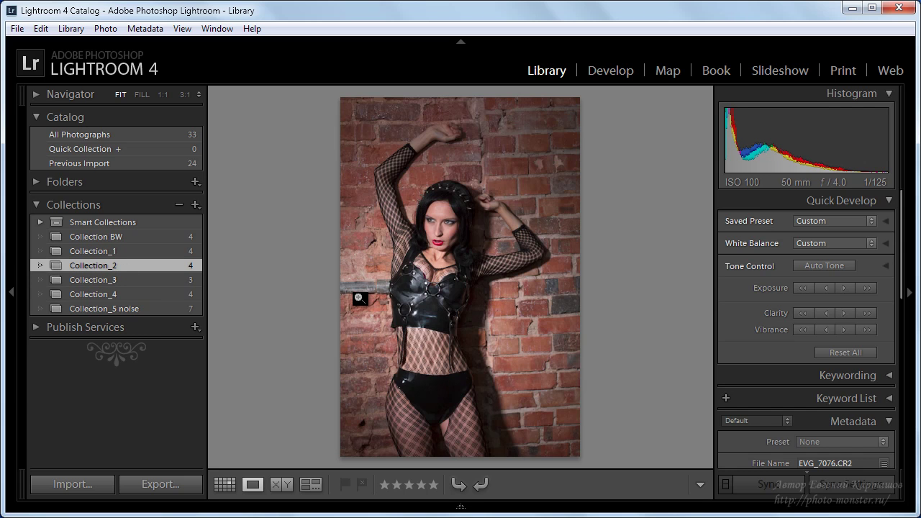
{"action": "key", "text": "Right"}
{"action": "key", "text": "Right"}
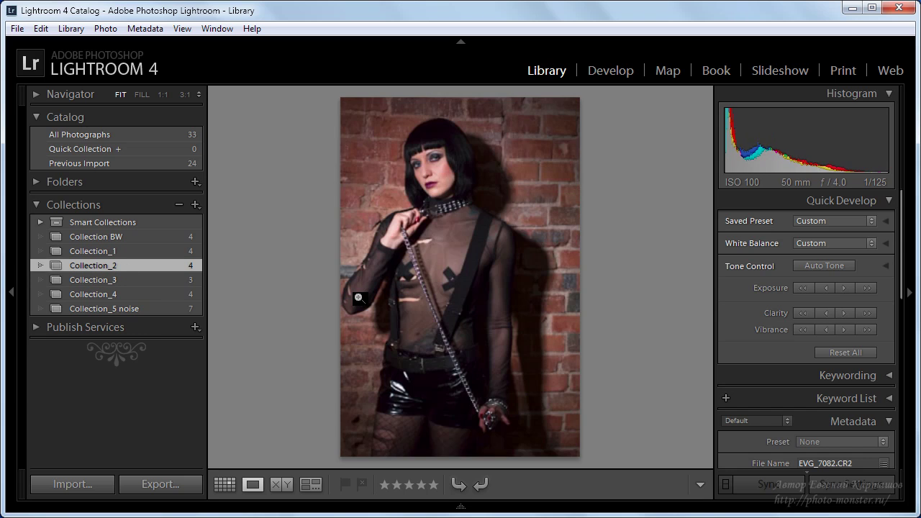